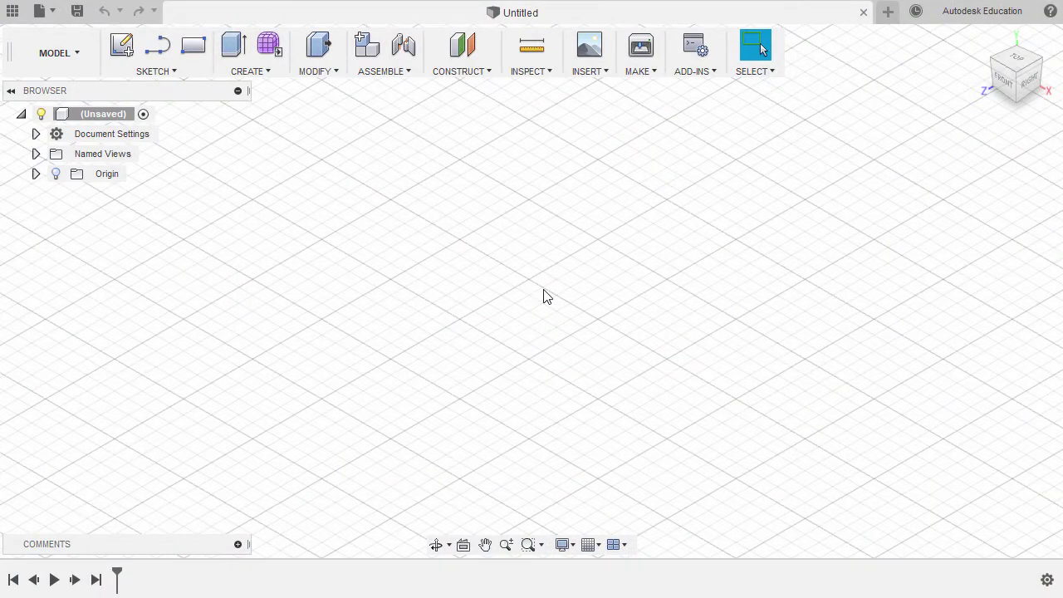
Step: After checking the reference drawing, change the design's unit type from millimetres to Inch
key("alt+Tab")
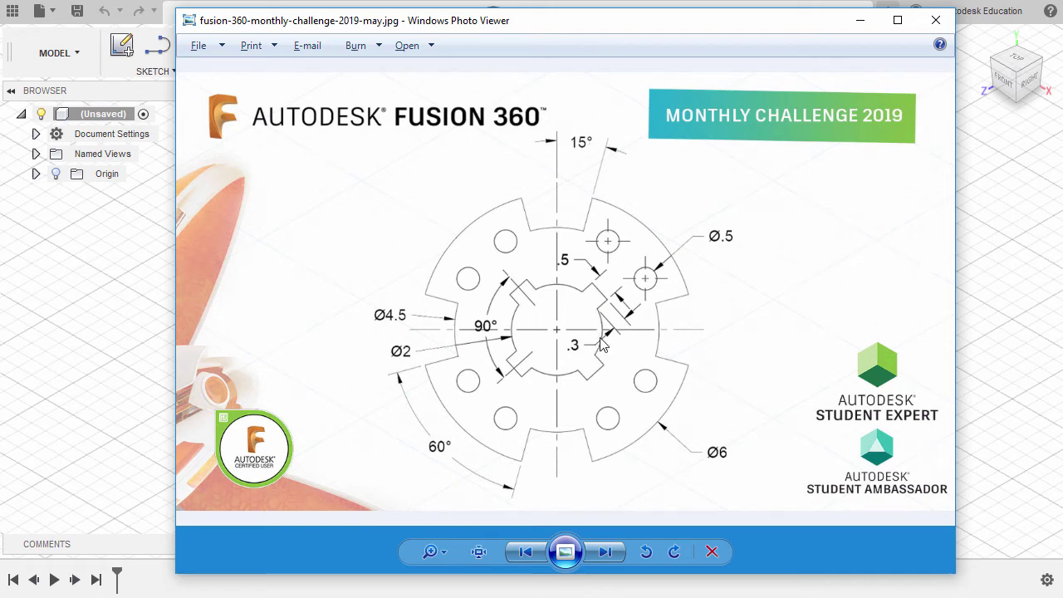
left_click(114, 280)
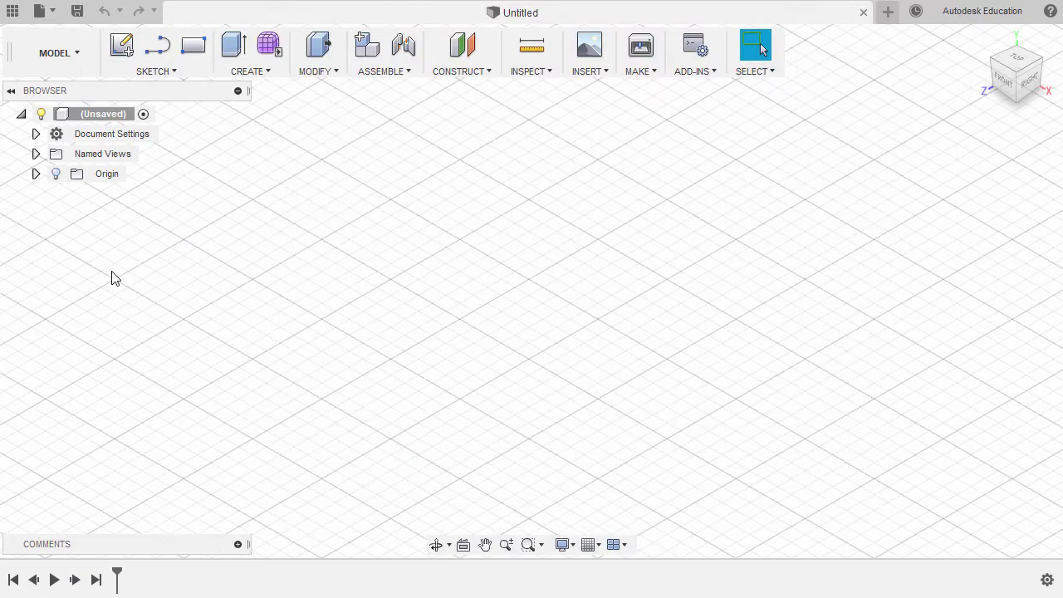
left_click(36, 133)
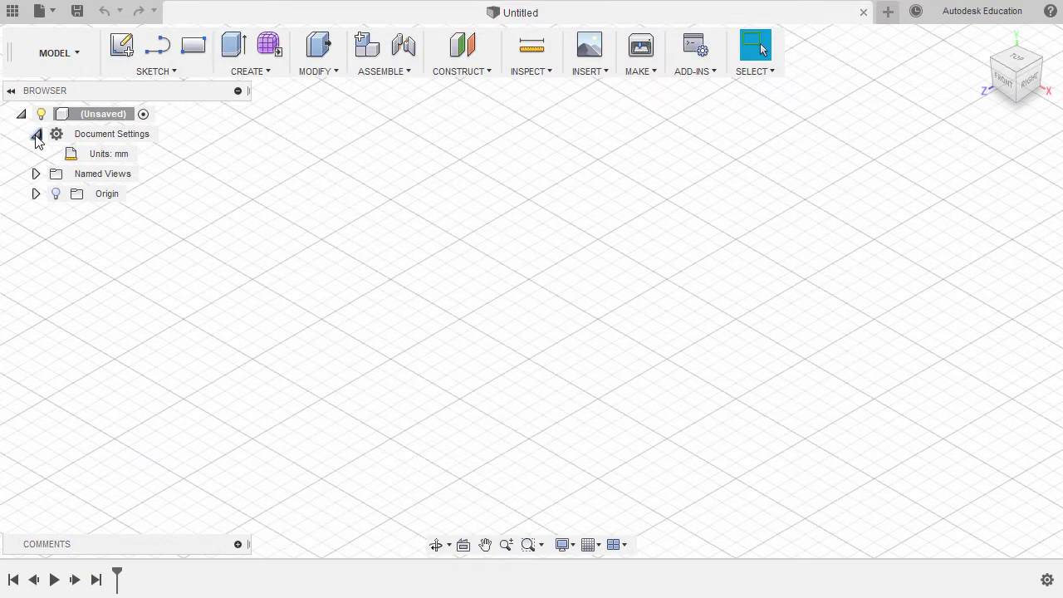
left_click(147, 155)
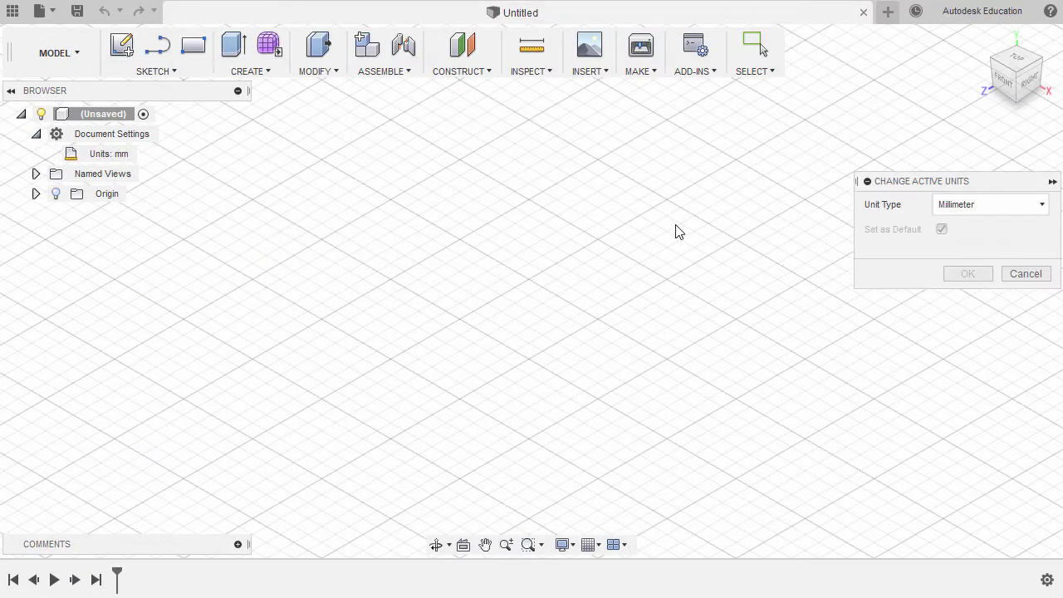
left_click(974, 209)
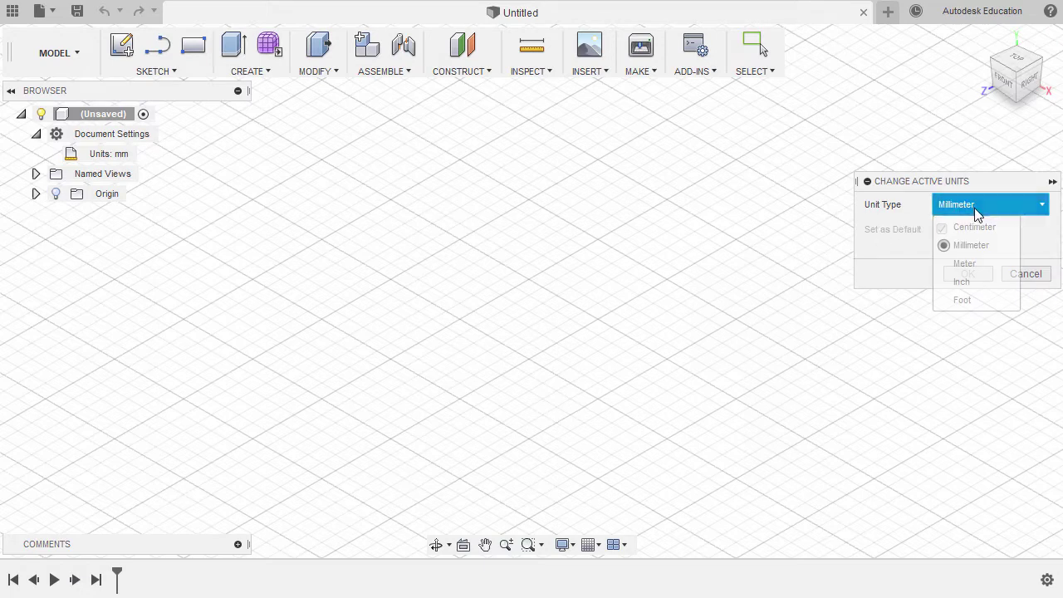
left_click(966, 282)
left_click(970, 275)
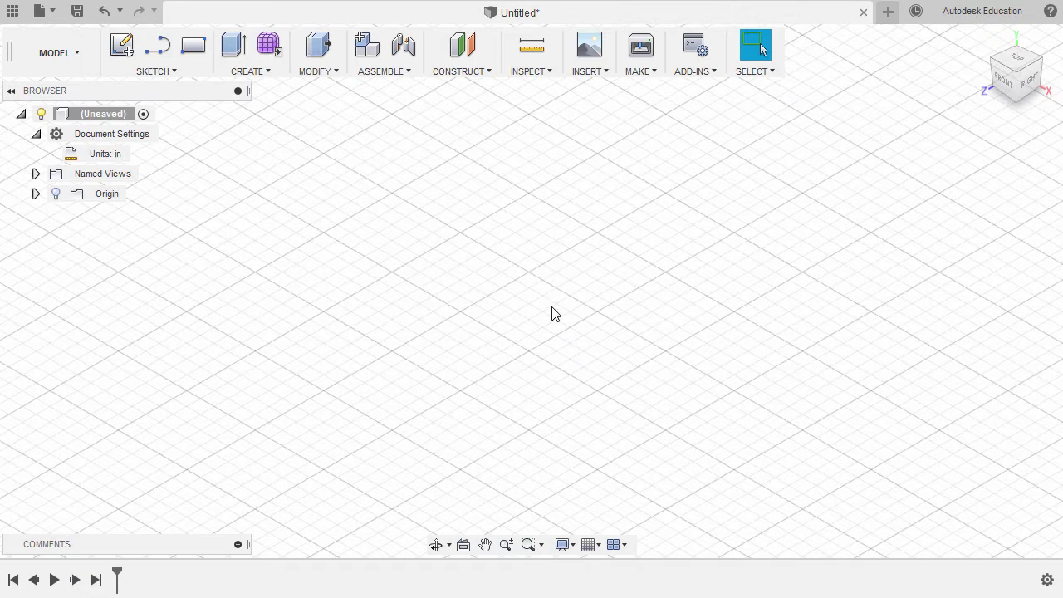
key("l")
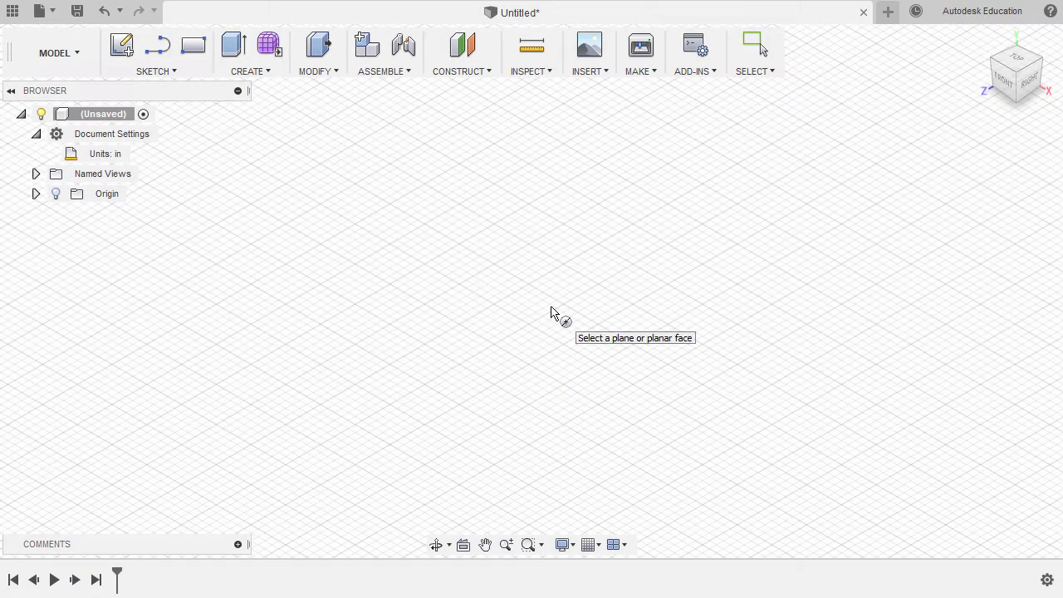
Step: Start a sketch on the XY origin plane
left_click(35, 194)
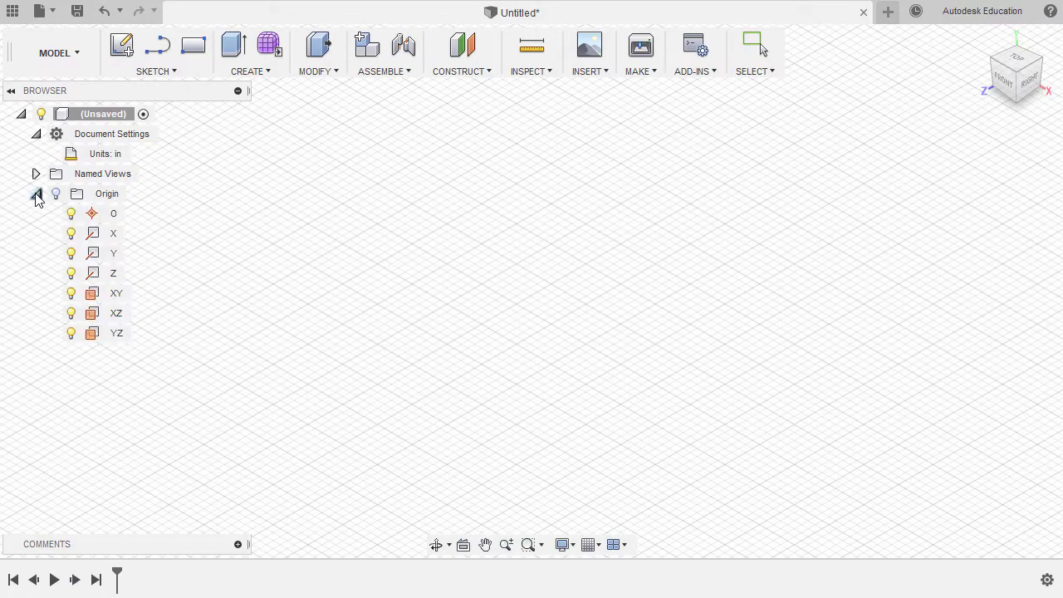
left_click(116, 297)
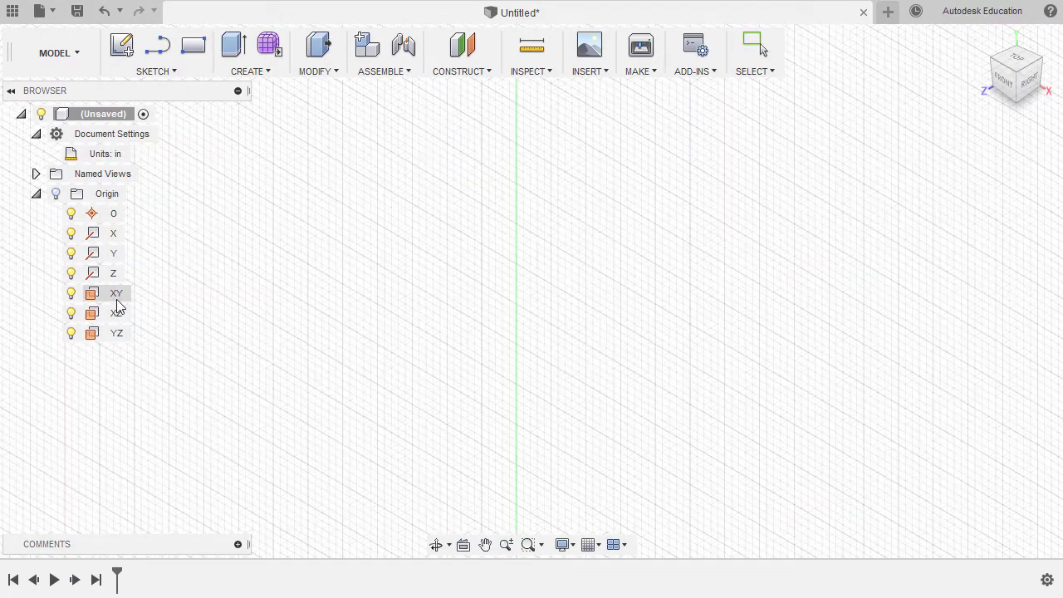
left_click(116, 301)
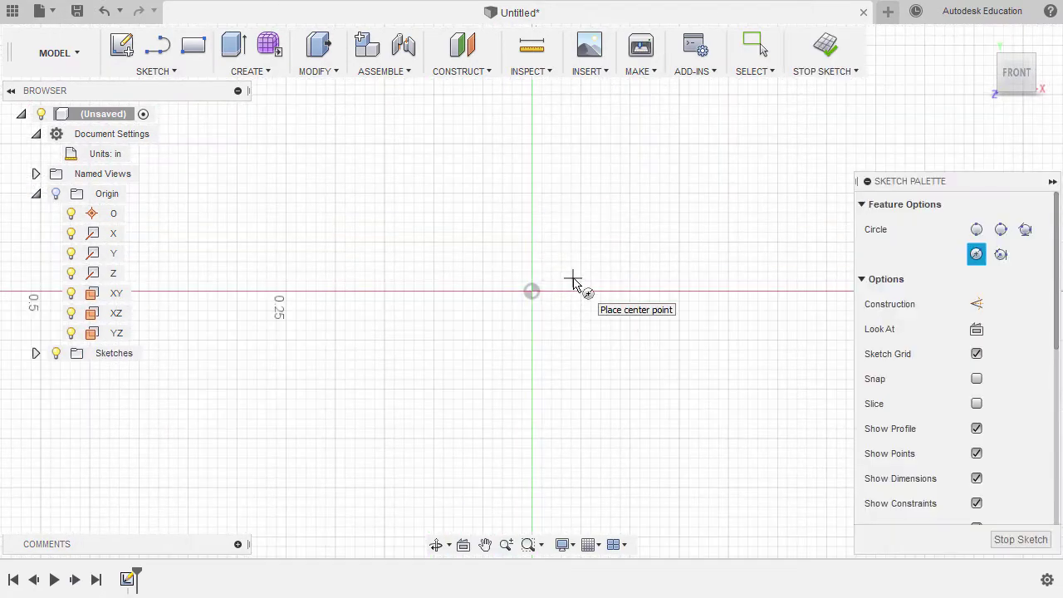
Step: Draw a 2 in diameter circle centred on the origin
left_click(531, 291)
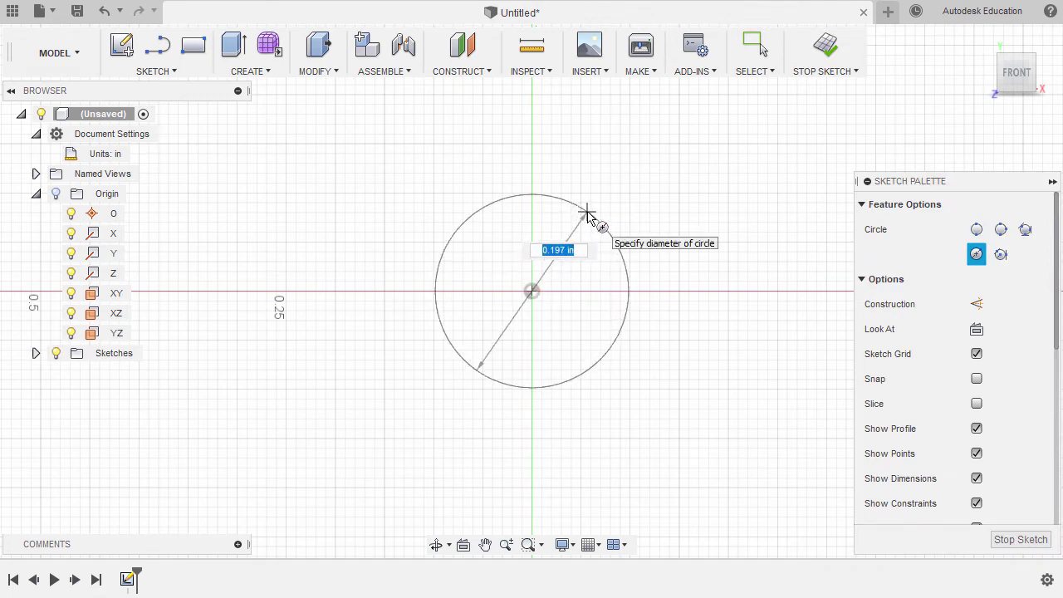
type("2")
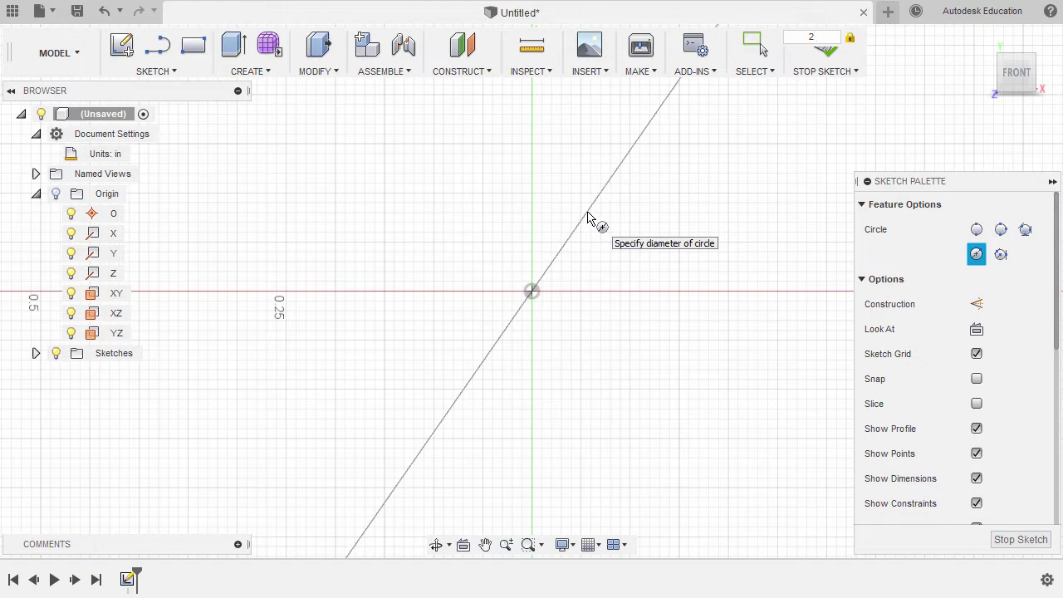
key("Return")
scroll(541, 261, "down", 10)
middle_click_drag(541, 261, 515, 307)
left_click(546, 300)
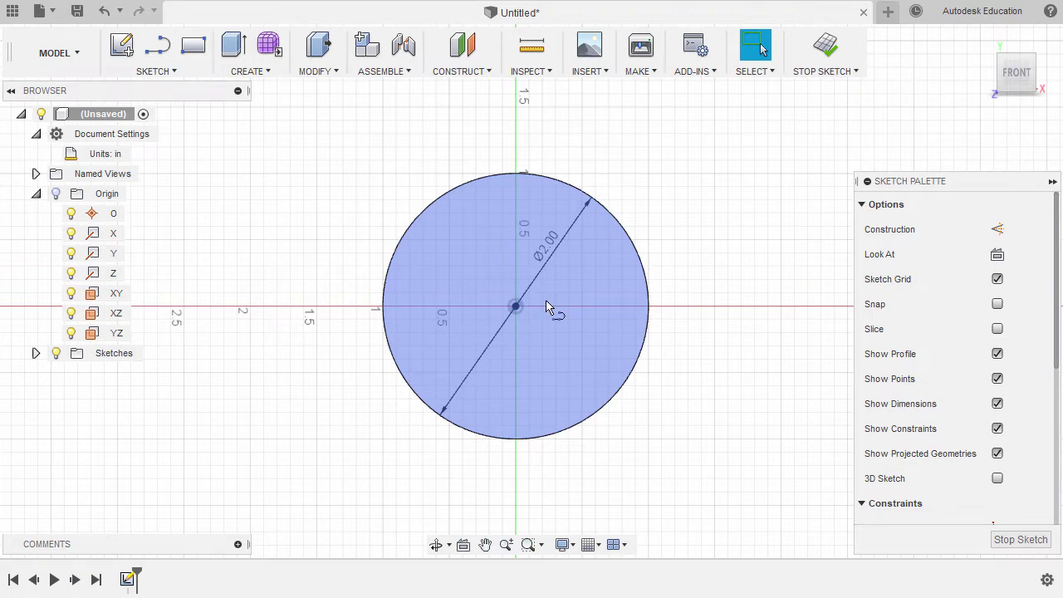
key("l")
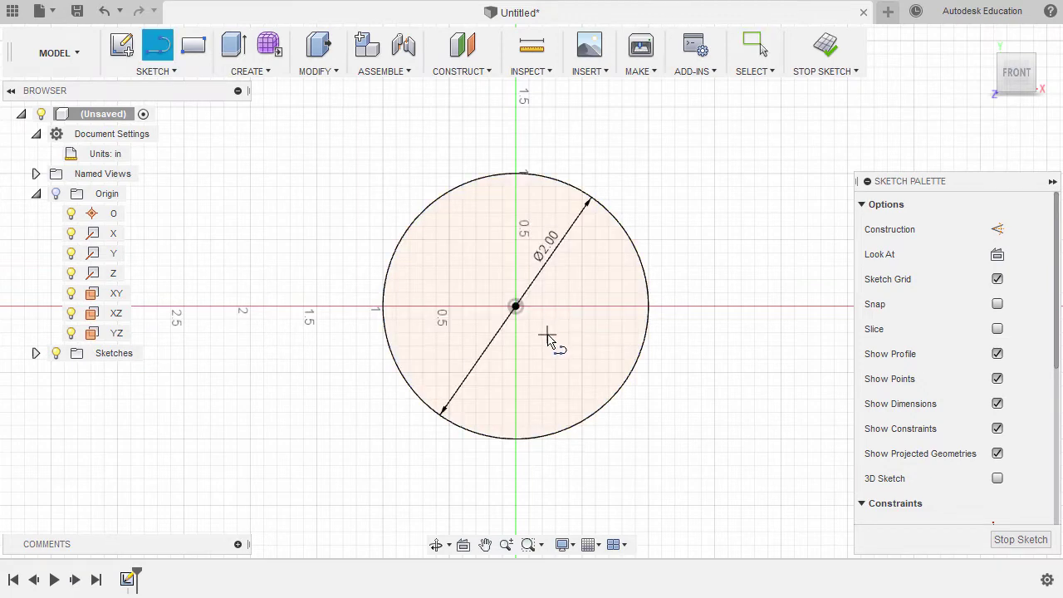
Step: Draw a vertical line upward and a horizontal line rightward from the circle's centre
left_click(516, 307)
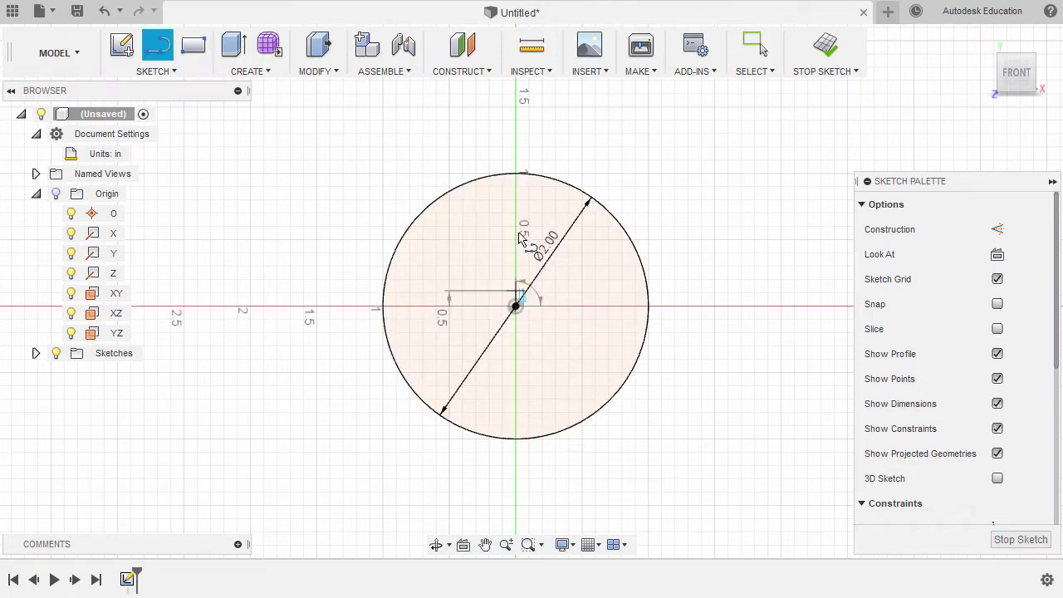
left_click(517, 86)
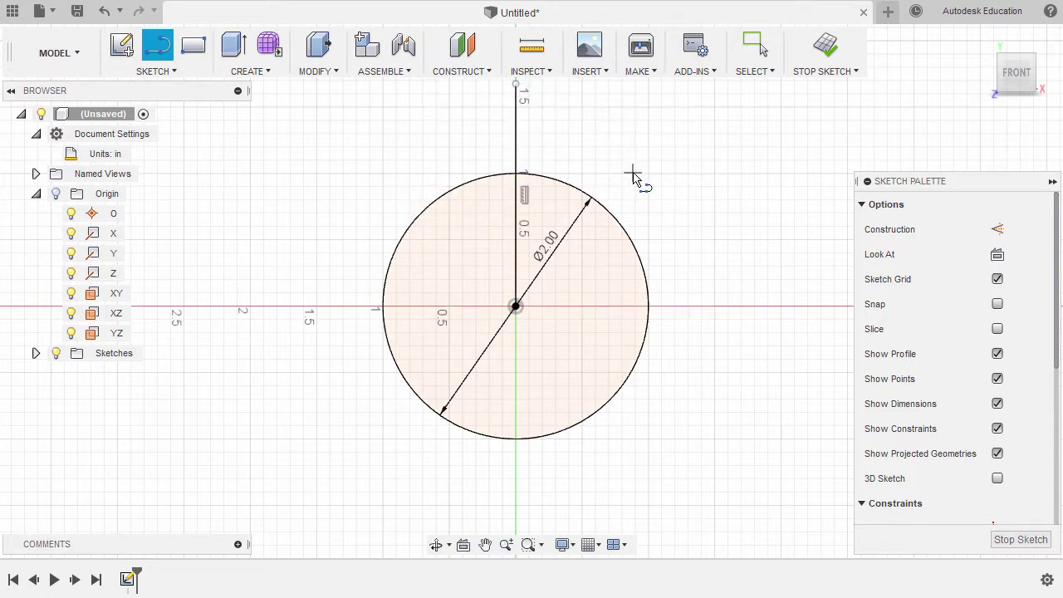
left_click(521, 309)
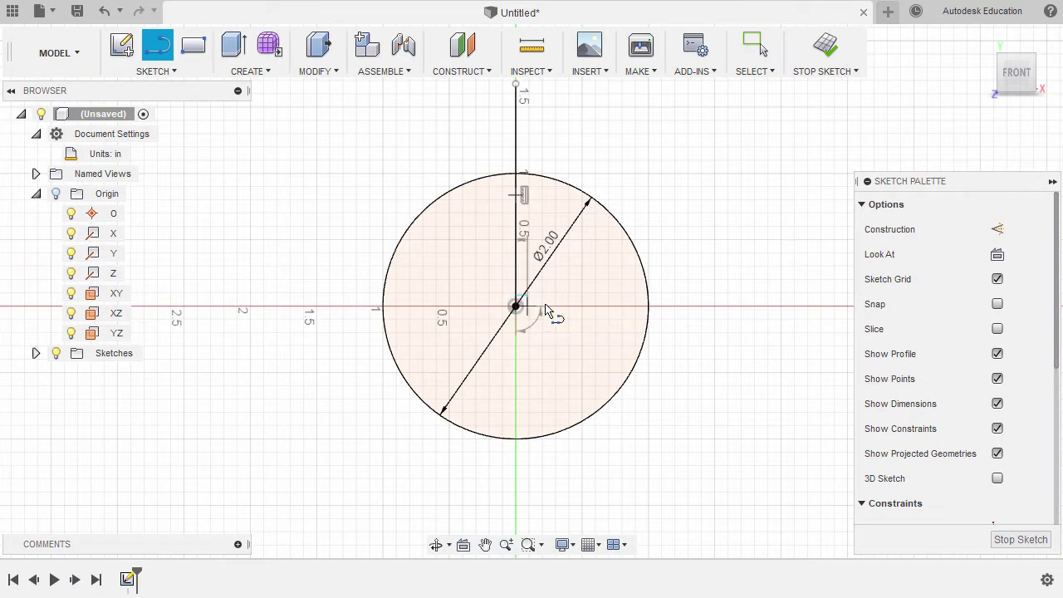
left_click(805, 308)
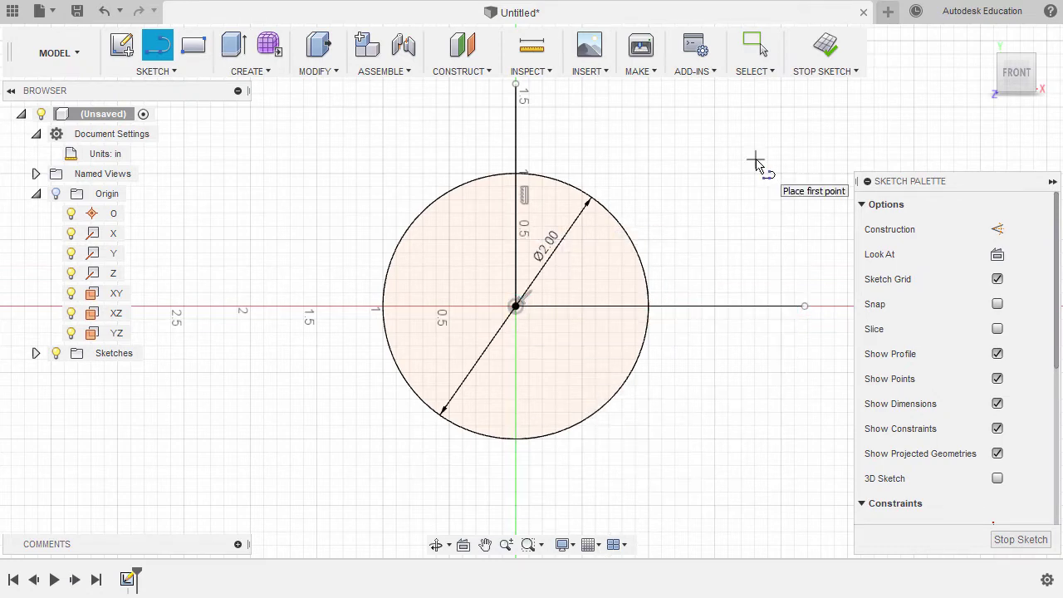
key("Escape")
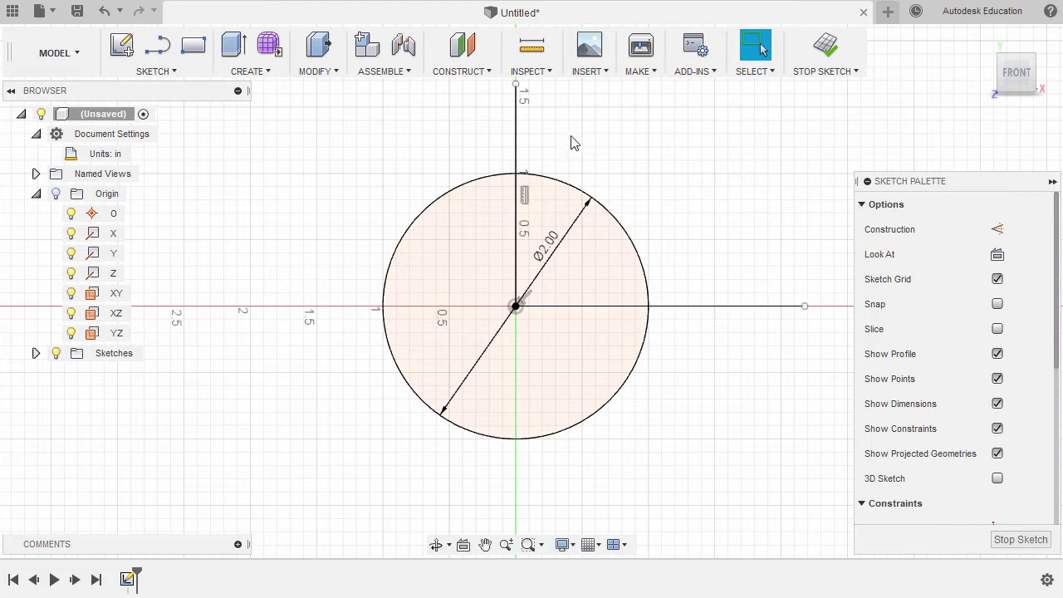
Step: Convert both the vertical and horizontal lines into construction lines
left_click(516, 123)
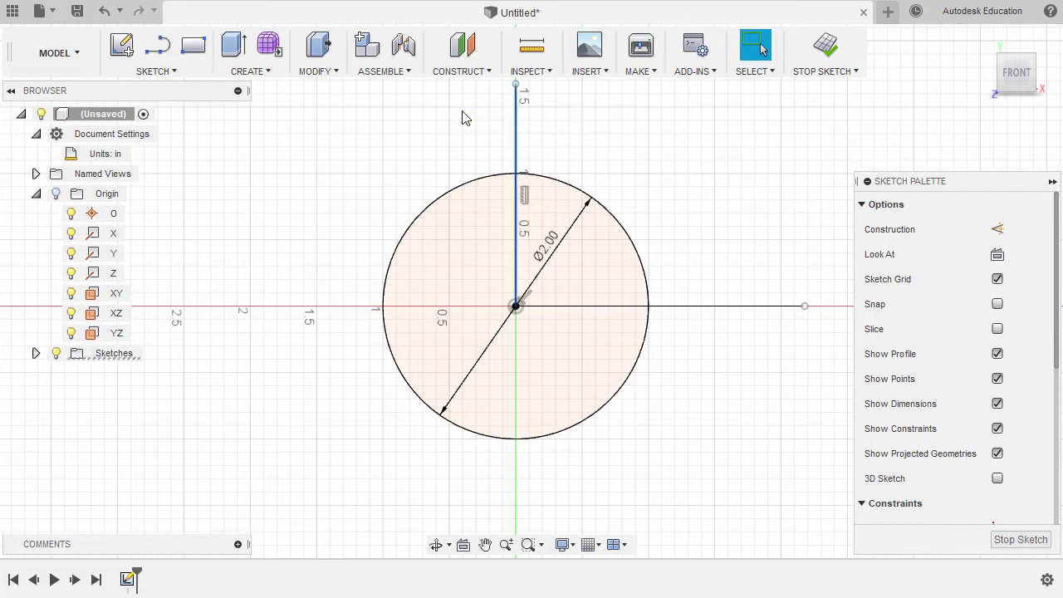
left_click(755, 308)
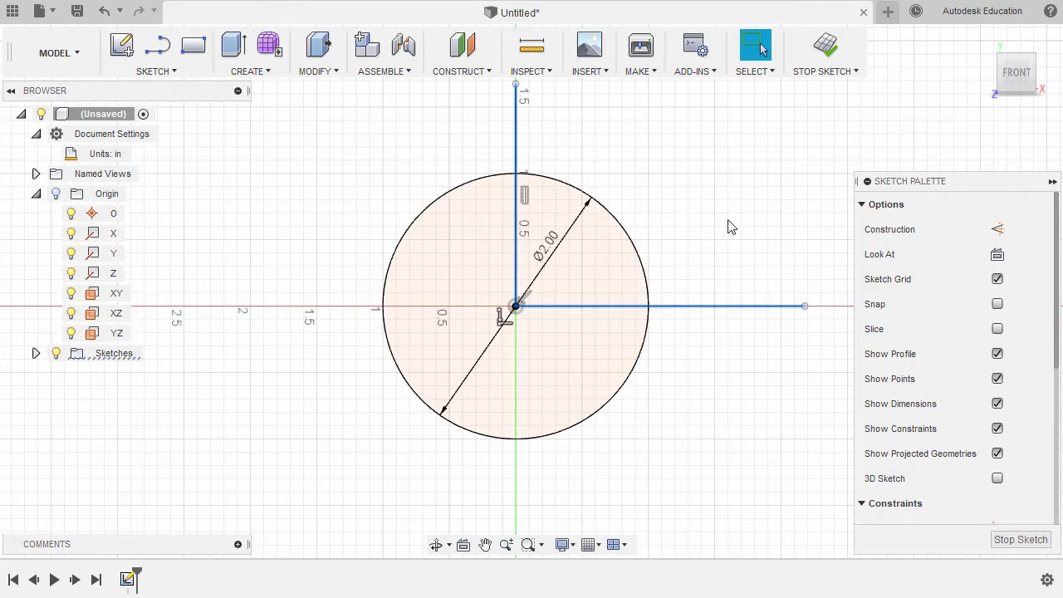
left_click(999, 231)
middle_click_drag(695, 200, 691, 240)
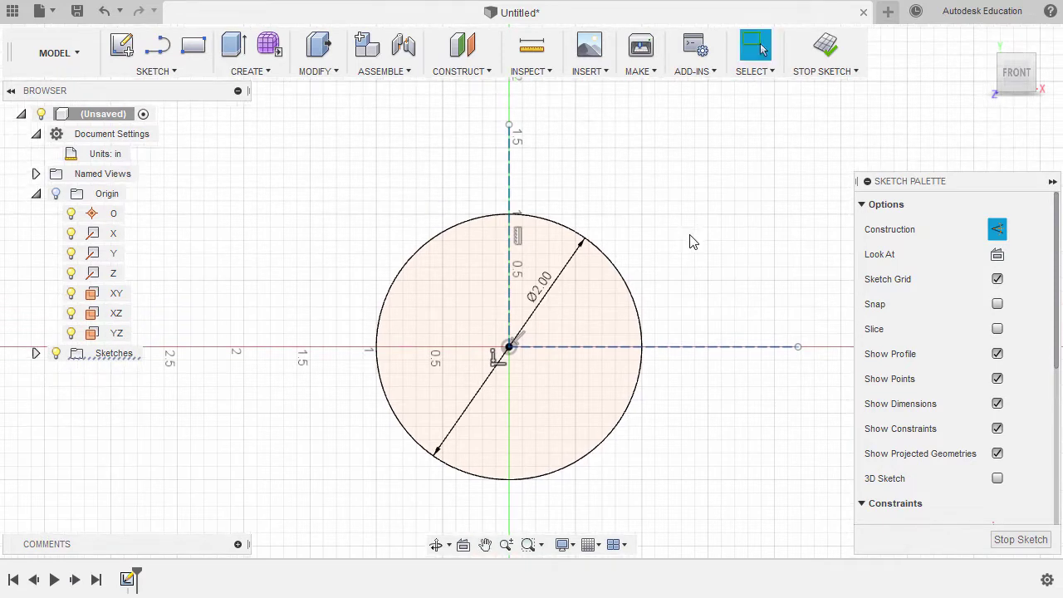
Step: Draw a diagonal line from the origin and dimension it 45° from the horizontal axis
key("l")
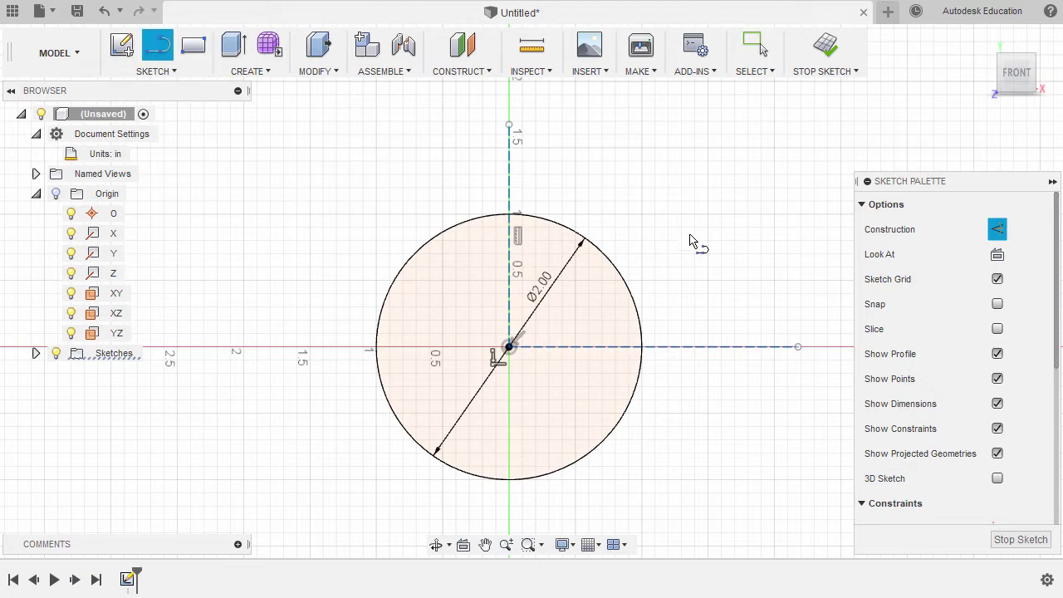
left_click(510, 348)
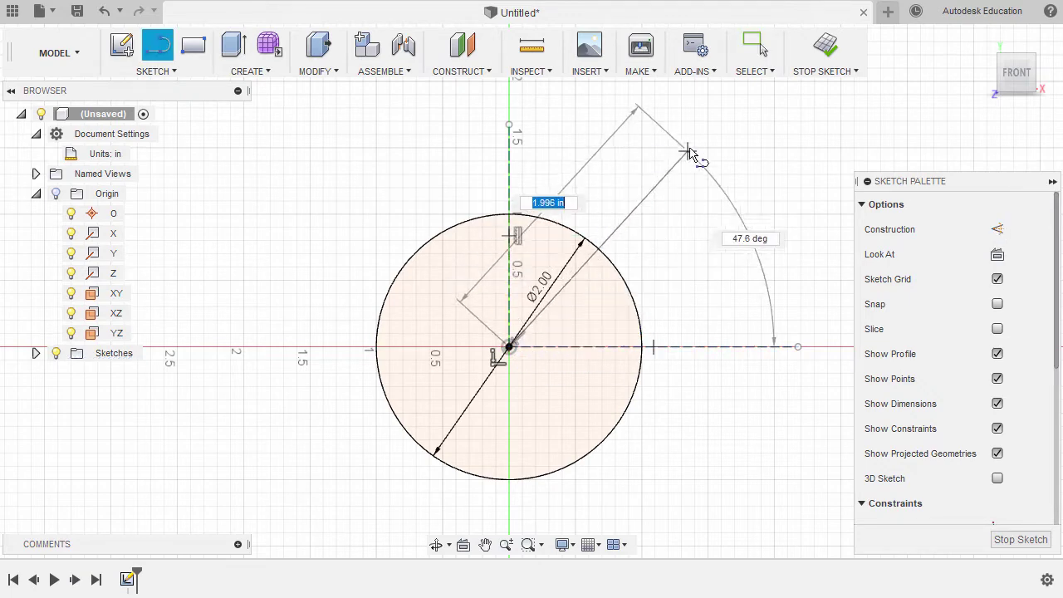
left_click(698, 138)
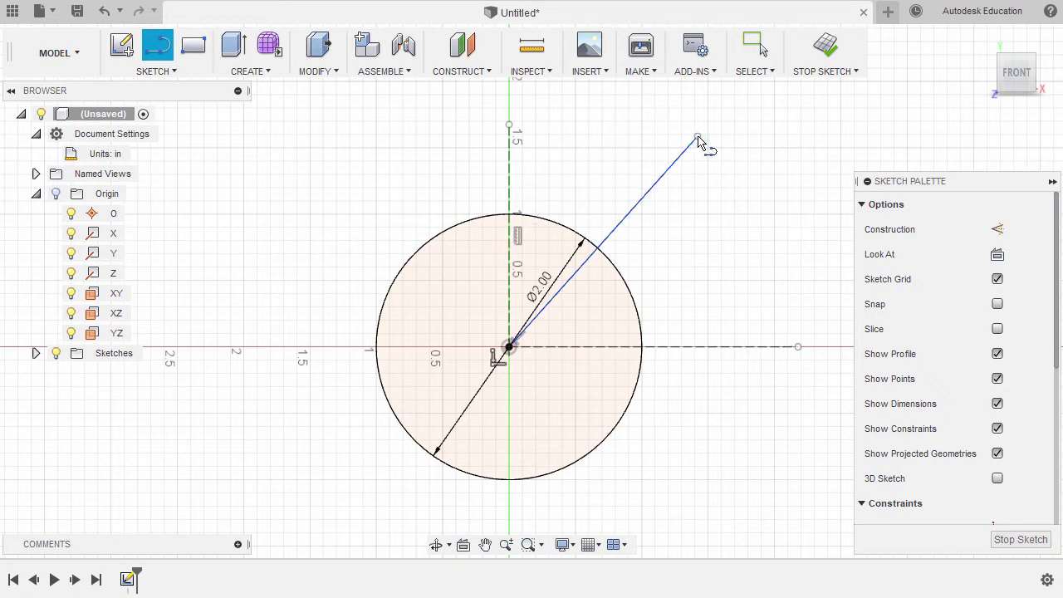
key("d")
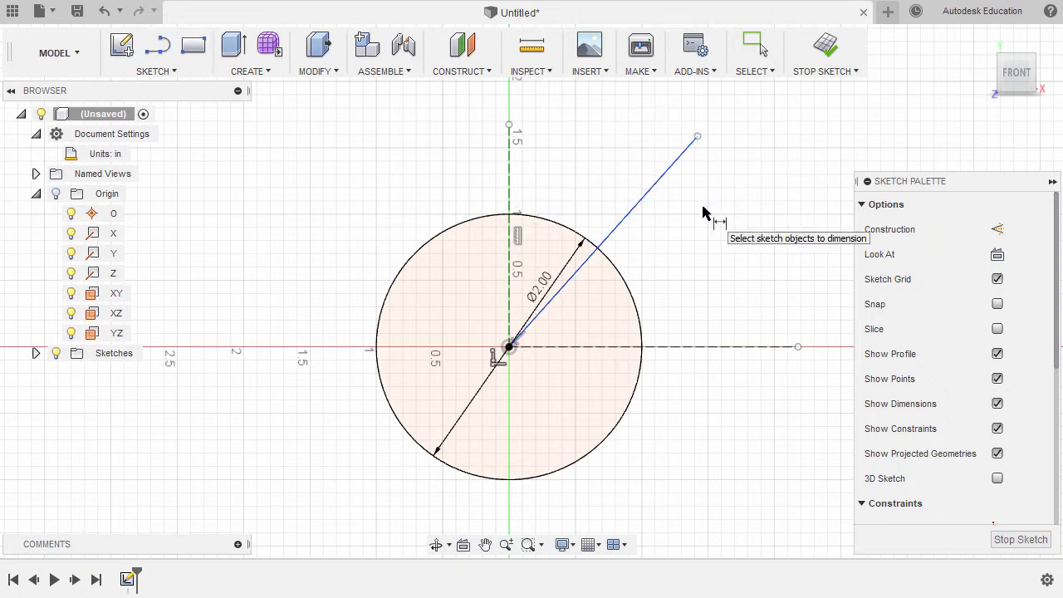
left_click(646, 201)
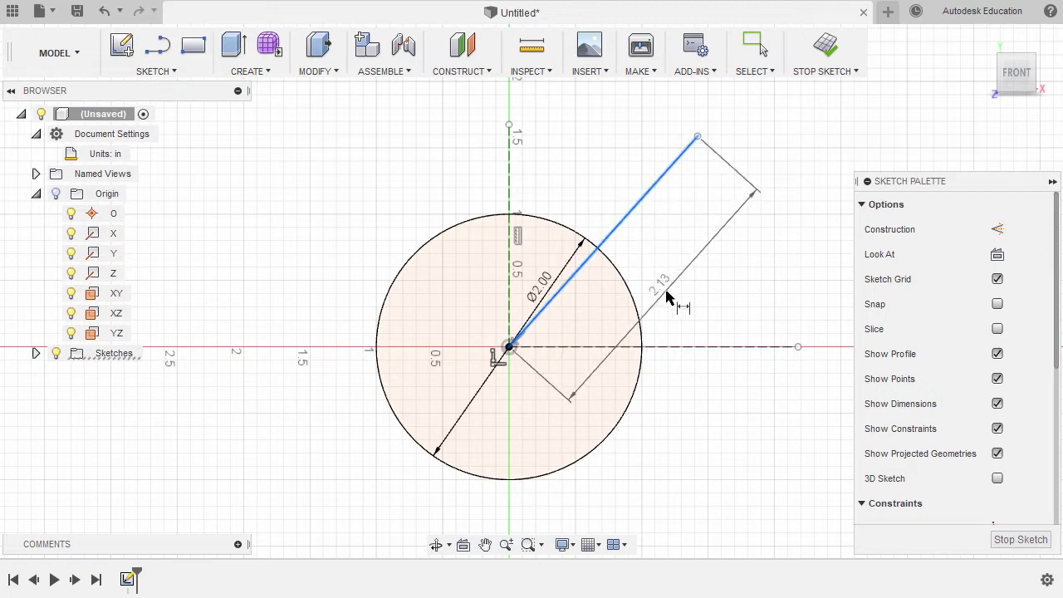
left_click(682, 347)
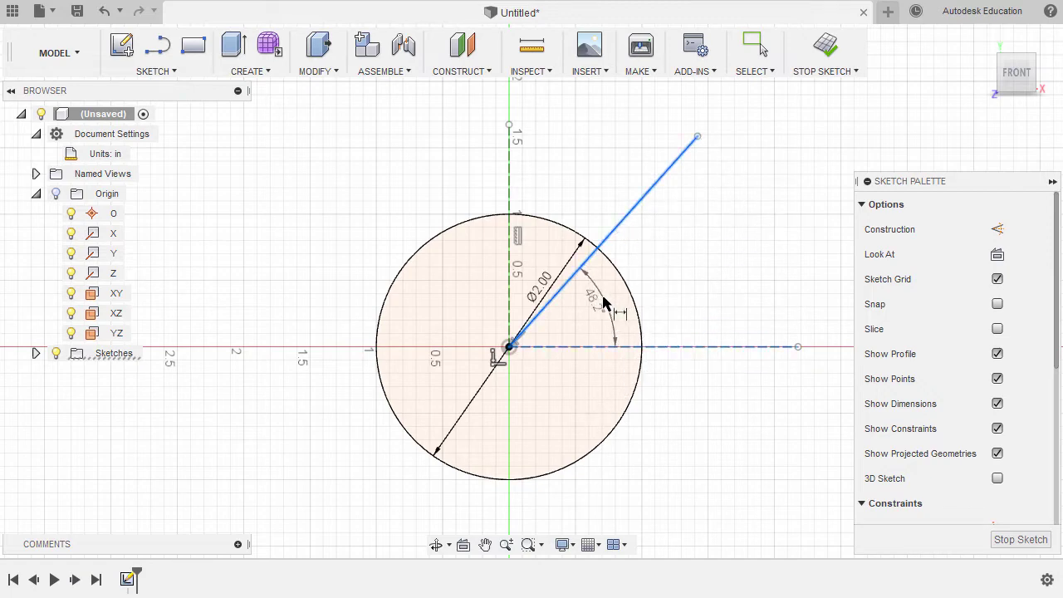
left_click(601, 308)
type("45")
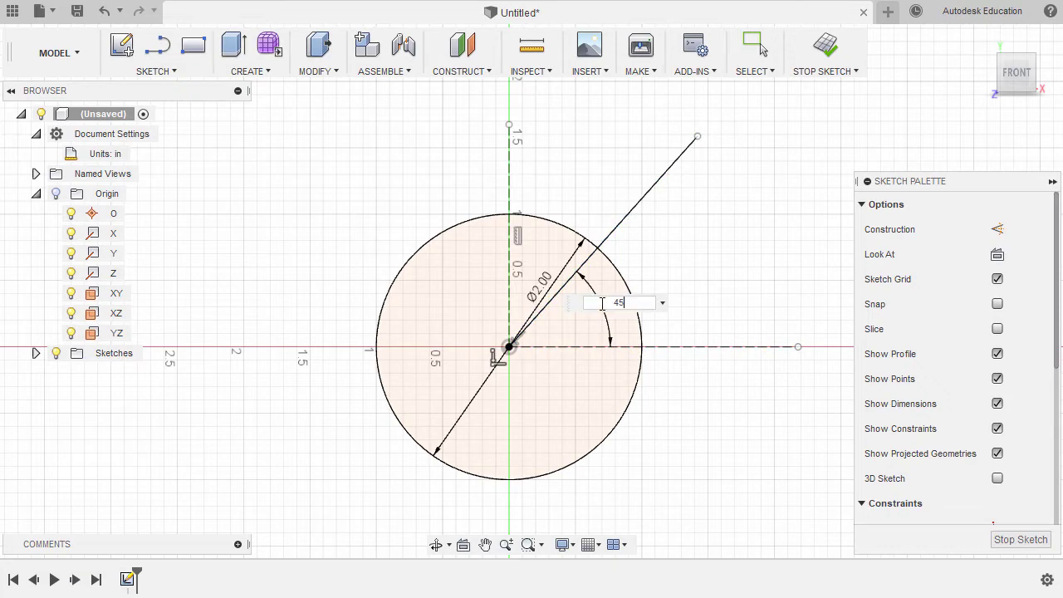
key("Return")
key("Escape")
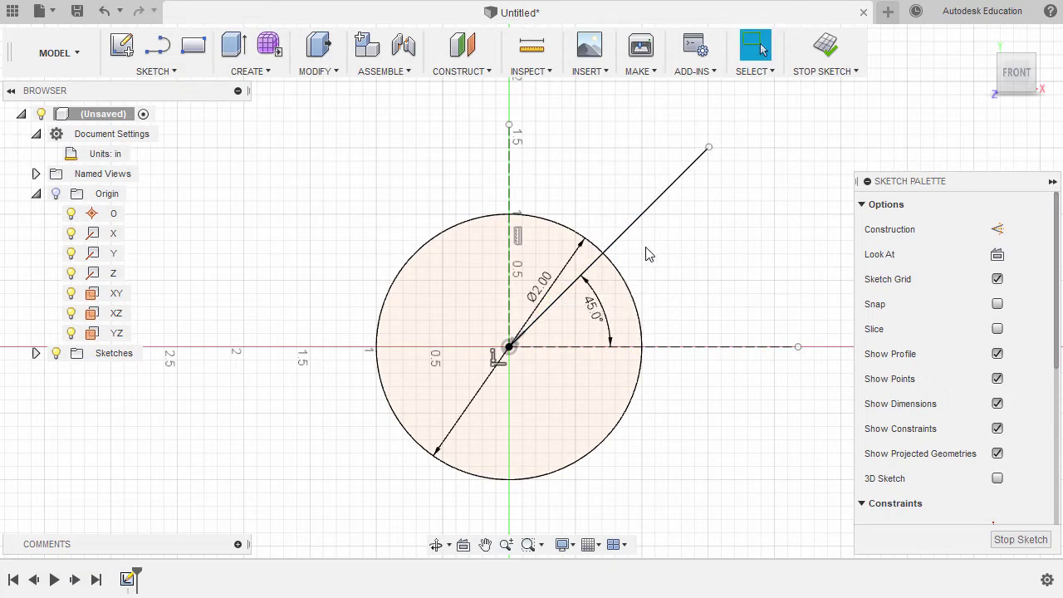
Step: Turn the 45° line into construction geometry with X
left_click(650, 216)
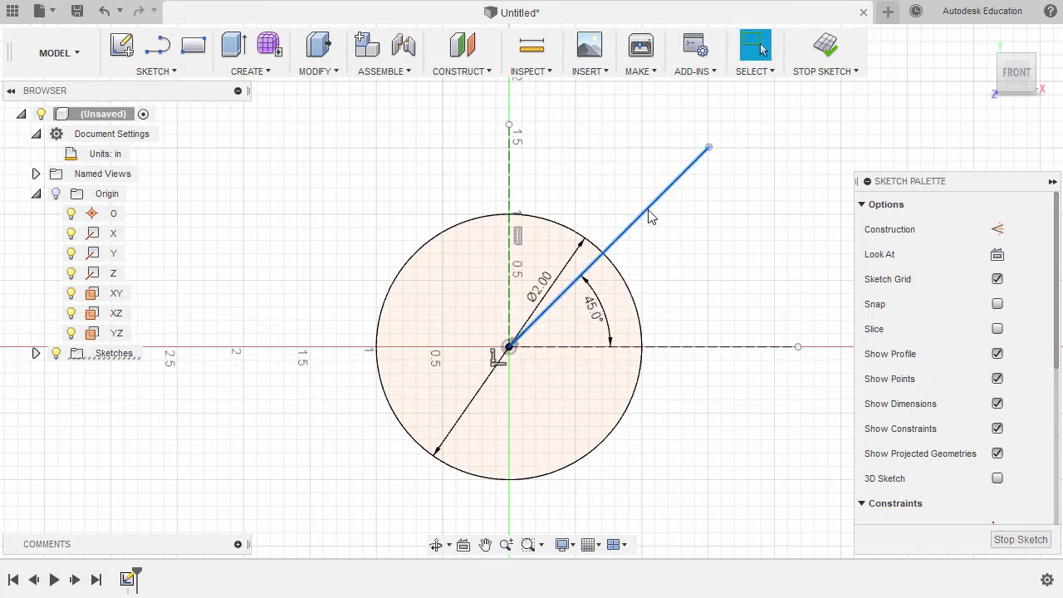
key("x")
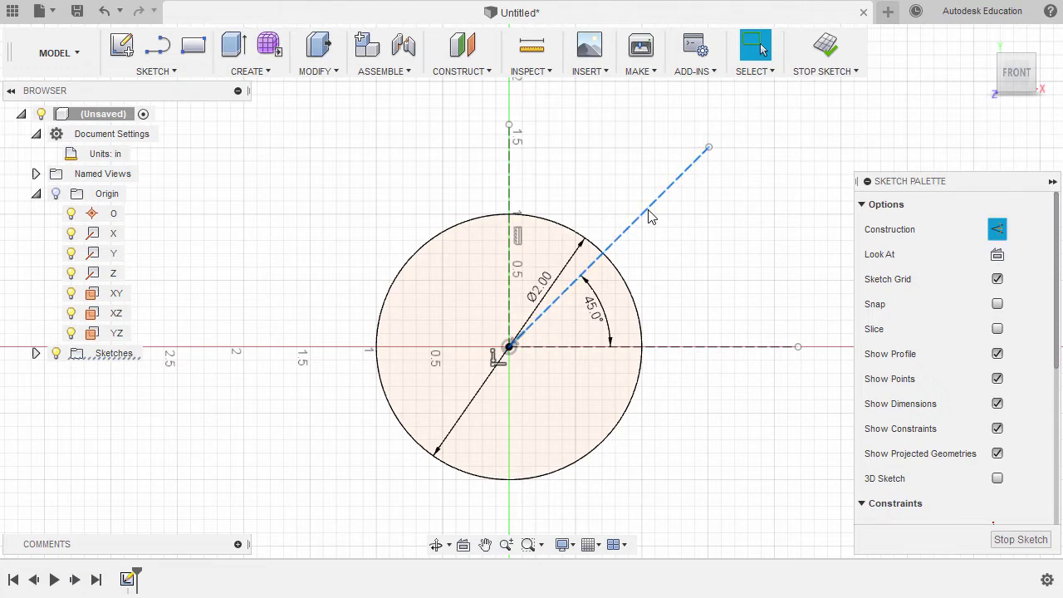
key("Escape")
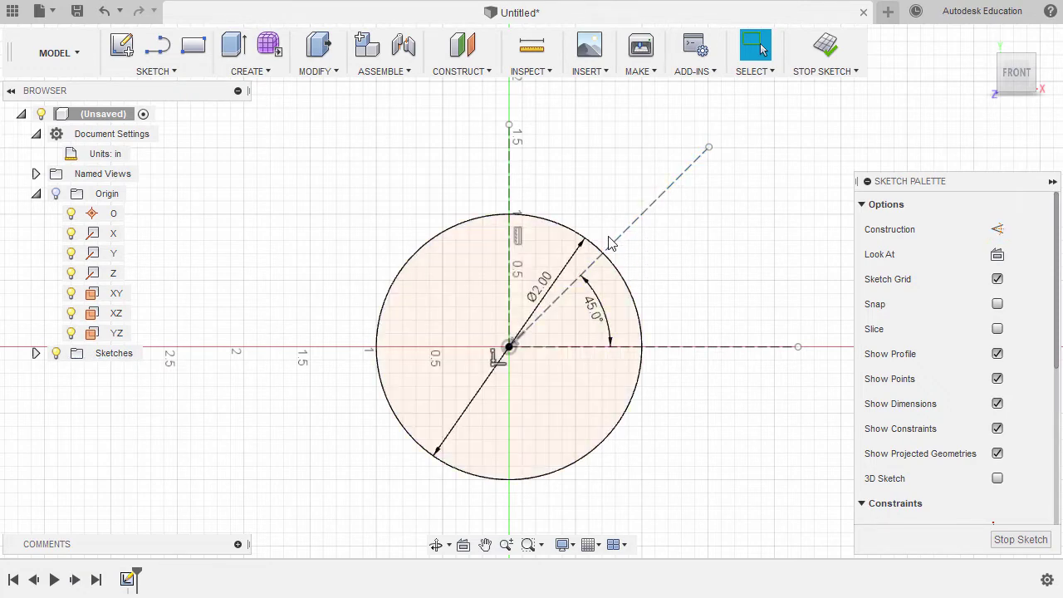
Step: Draw a closed rectangular notch outline across the circle's rim along the 45° line
key("l")
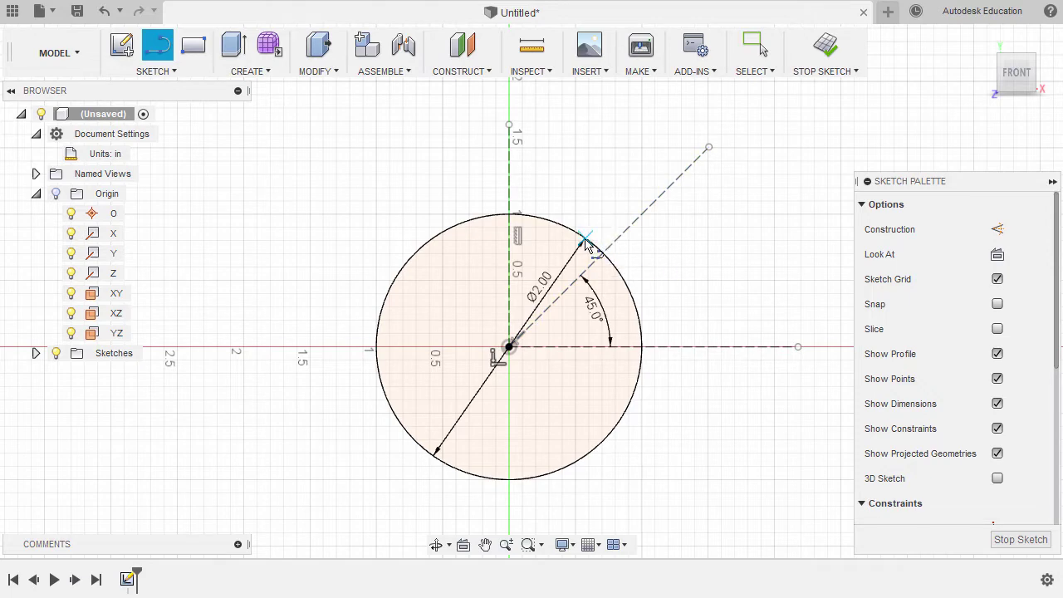
left_click(586, 239)
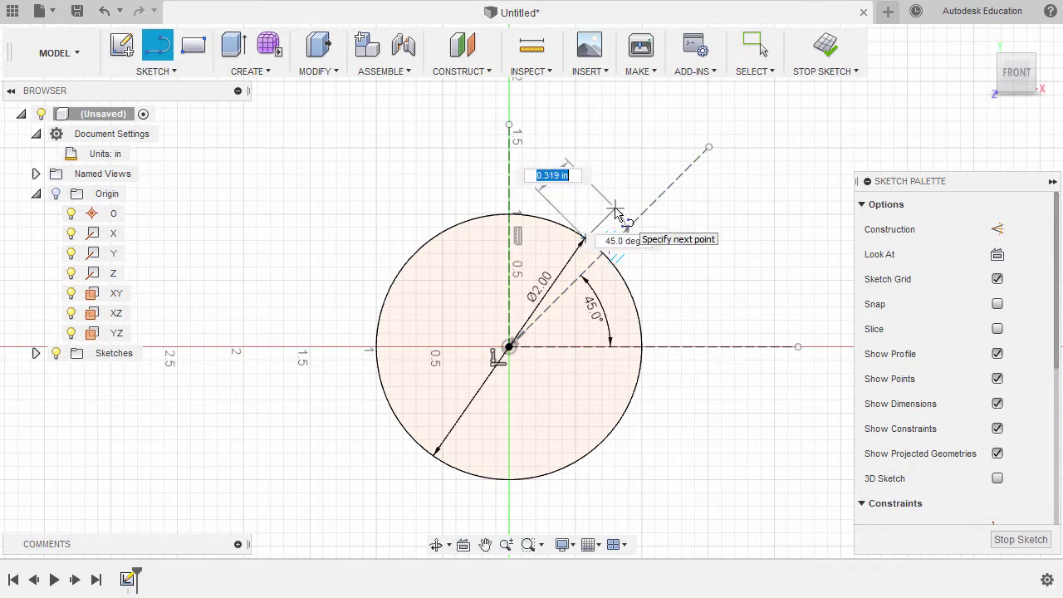
left_click(615, 209)
scroll(640, 238, "up", 5)
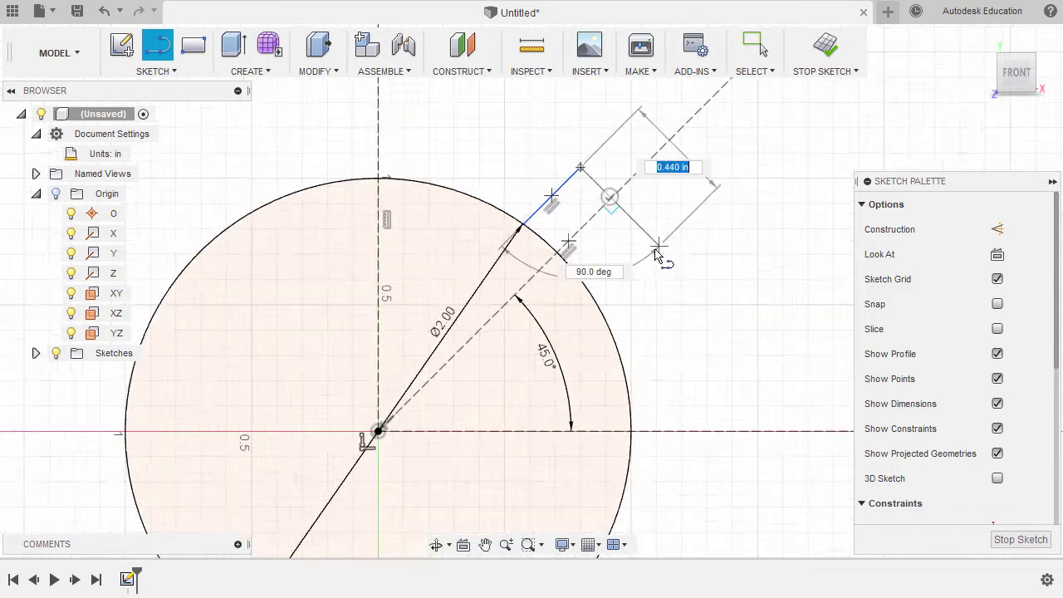
left_click(617, 201)
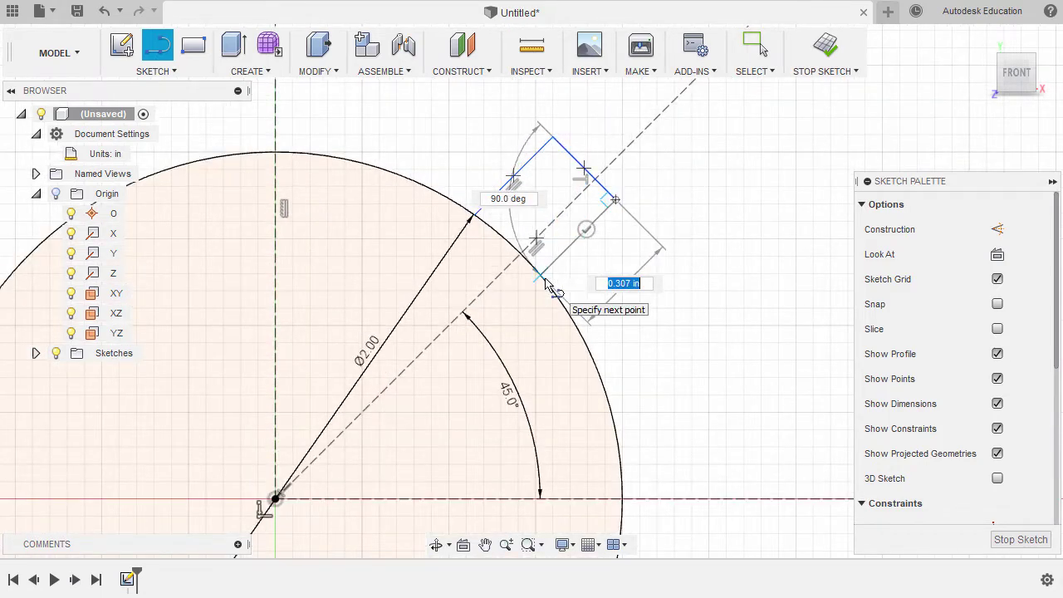
double_click(546, 283)
key("Escape")
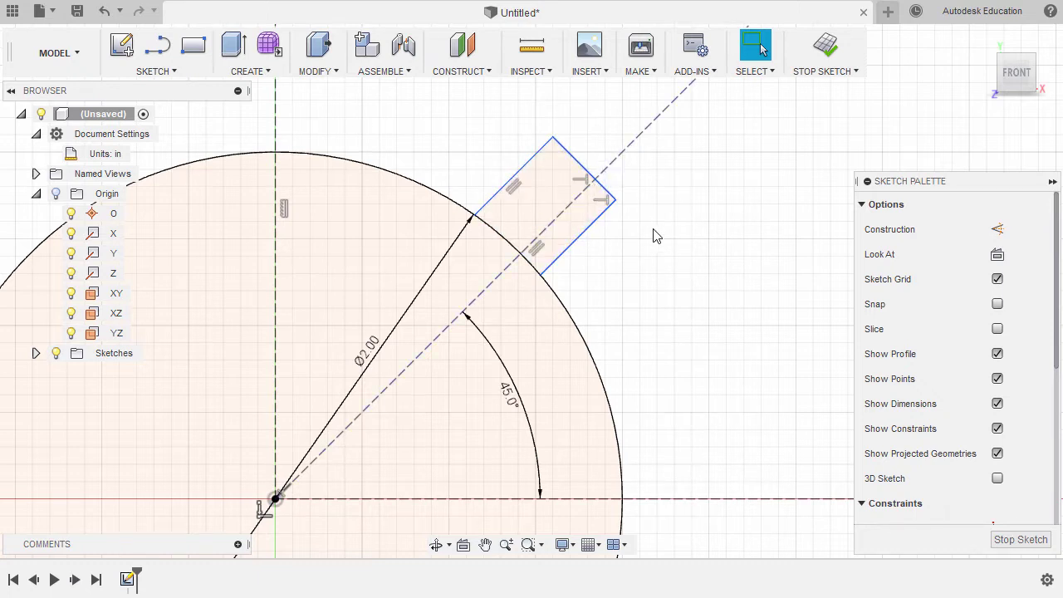
Step: Constrain the notch's two side edges symmetric about the 45° construction line
scroll(954, 362, "down", 3)
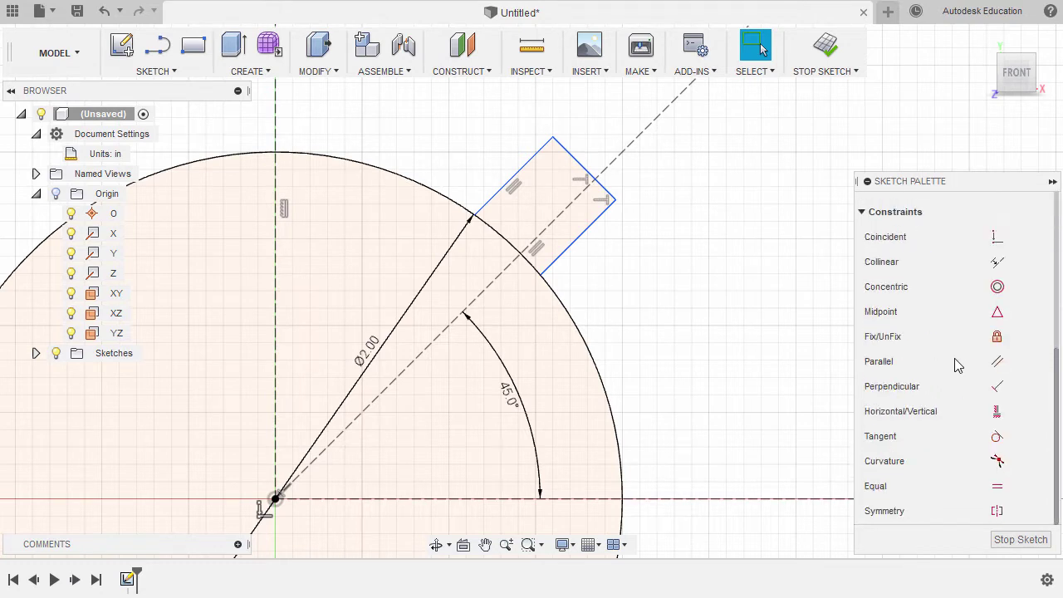
left_click(997, 510)
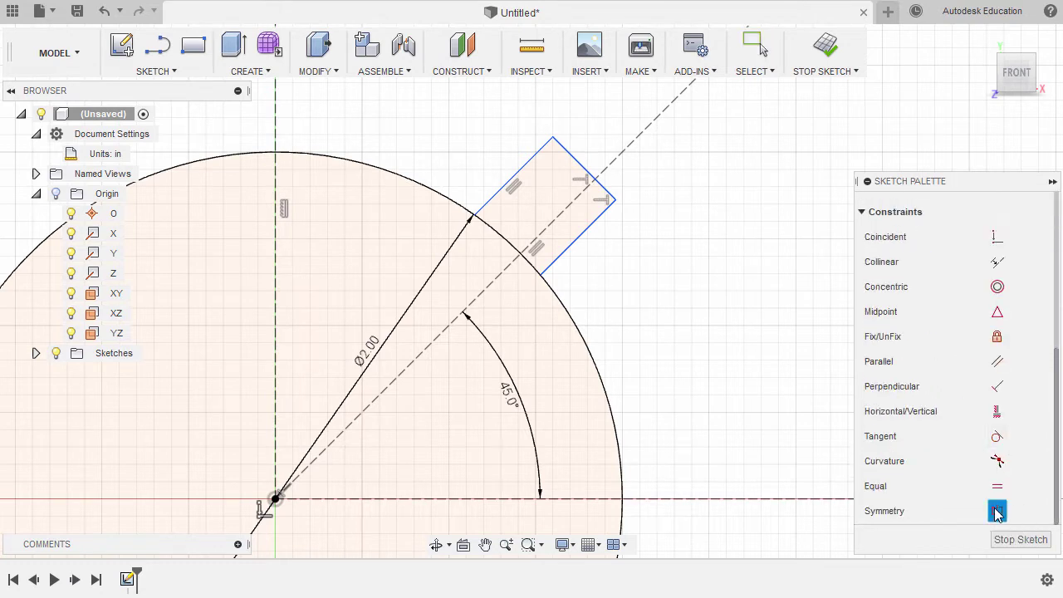
left_click(526, 169)
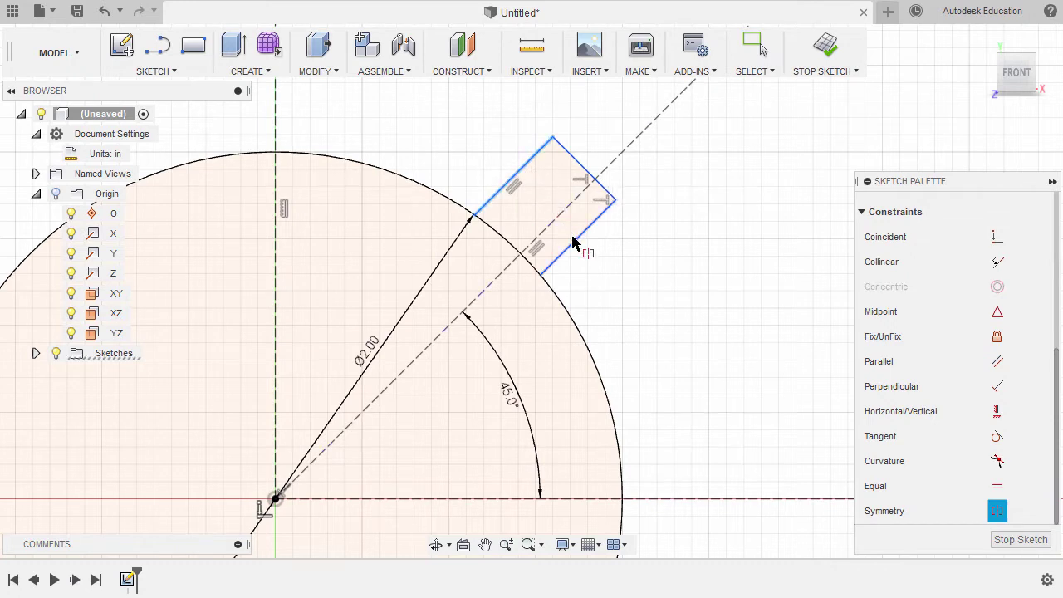
left_click(573, 242)
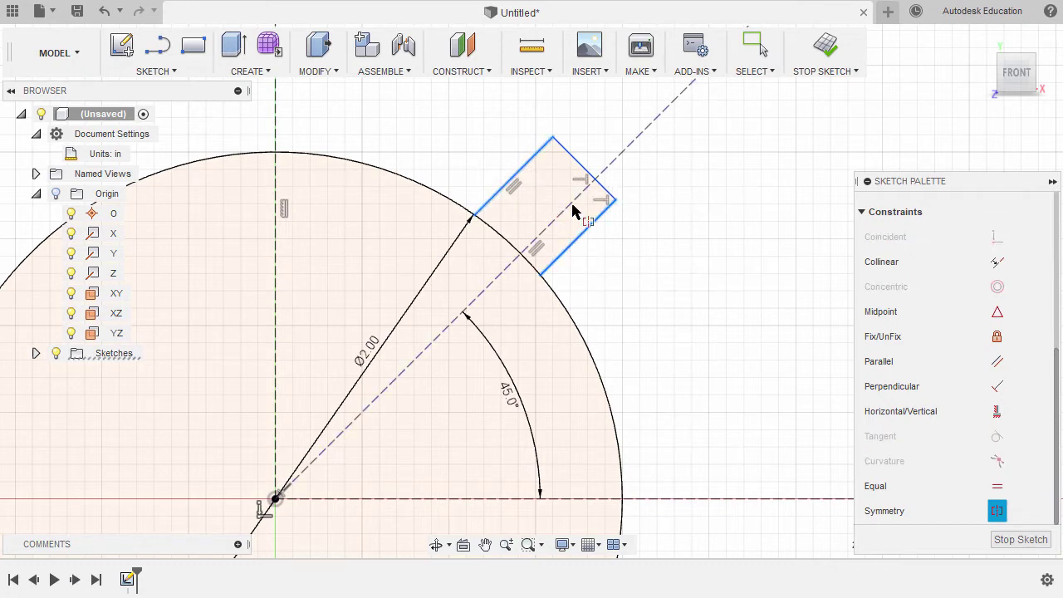
left_click(567, 211)
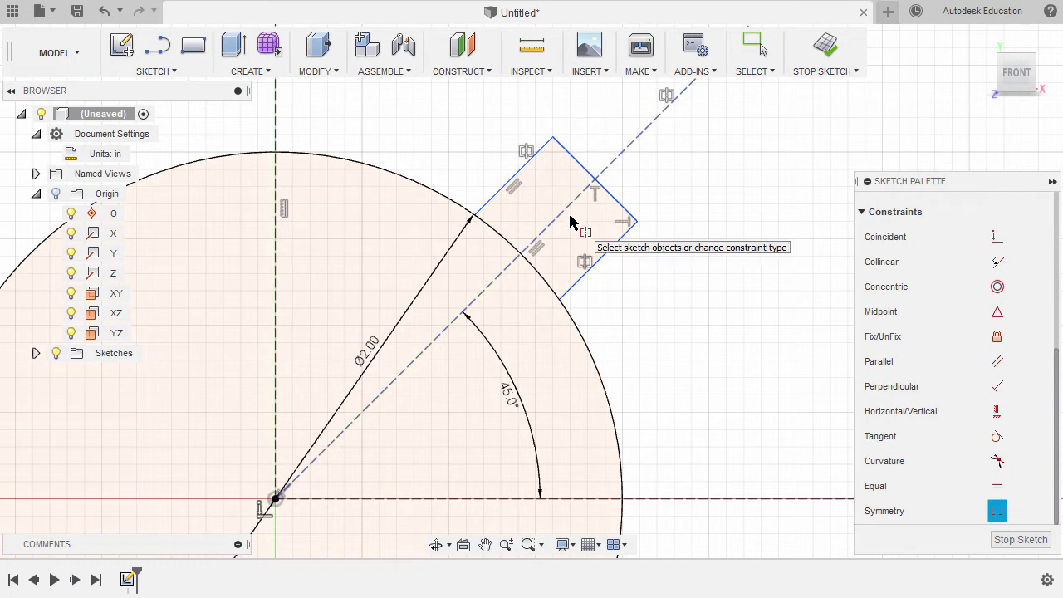
Step: Pick the notch's two side edges for a width dimension
key("d")
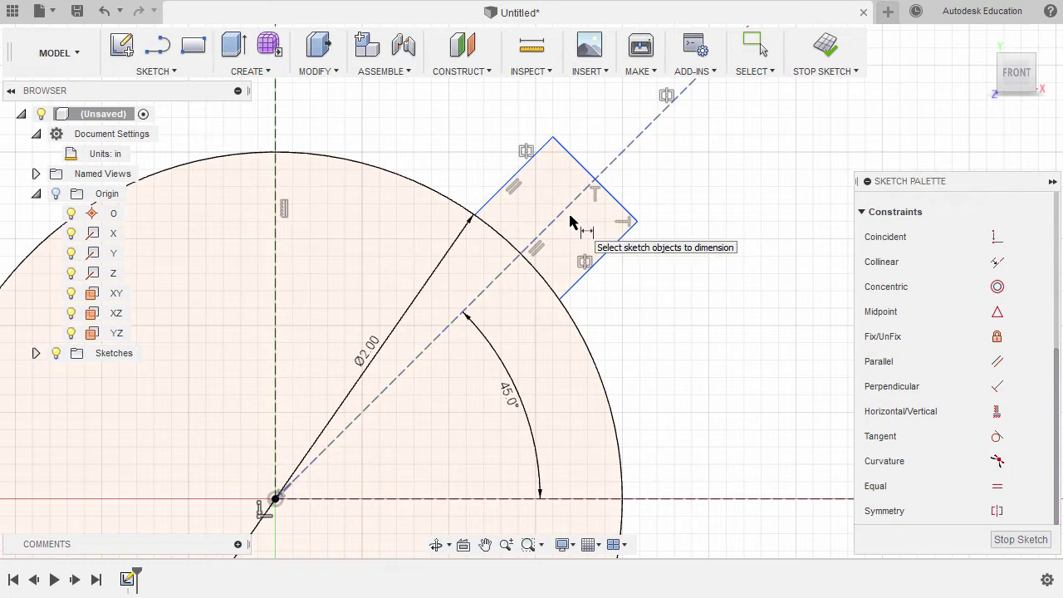
left_click(537, 154)
left_click(604, 263)
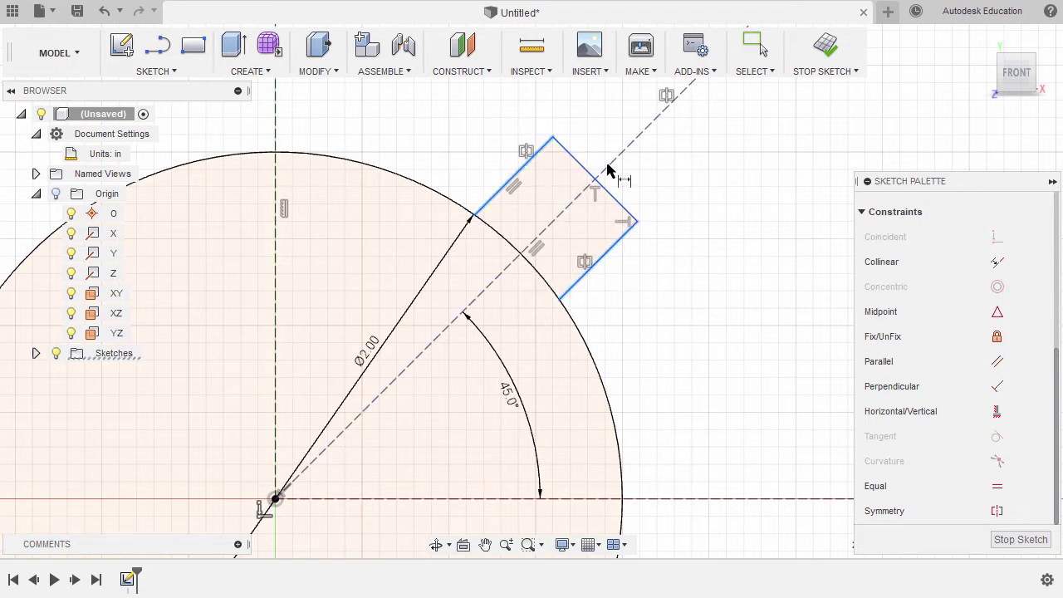
Step: Dimension the notch 0.50 in wide and 0.30 in deep
left_click(654, 161)
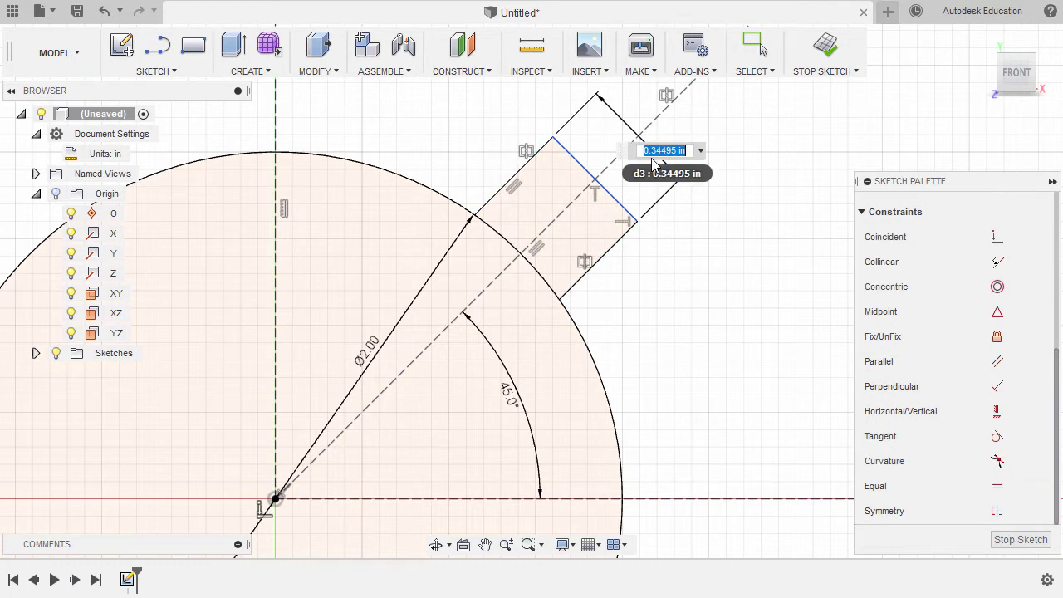
type("0.5")
key("Return")
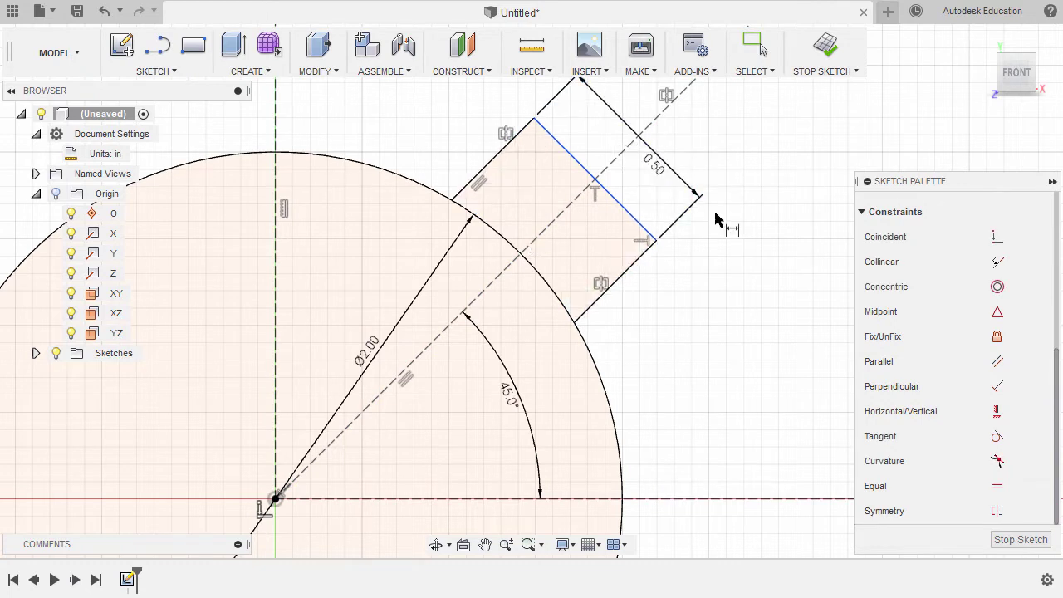
left_click(650, 236)
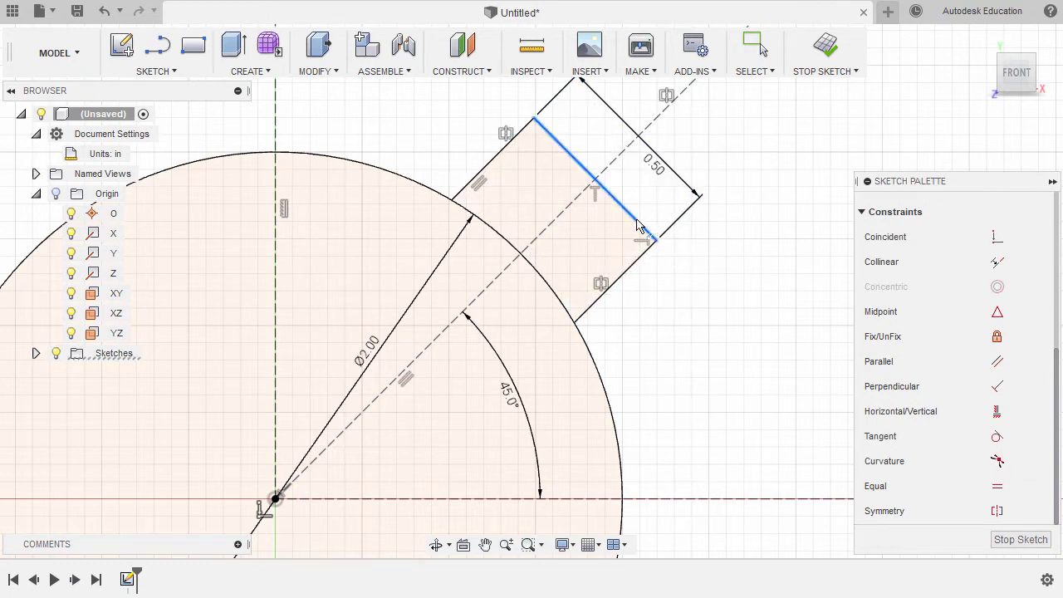
left_click(577, 326)
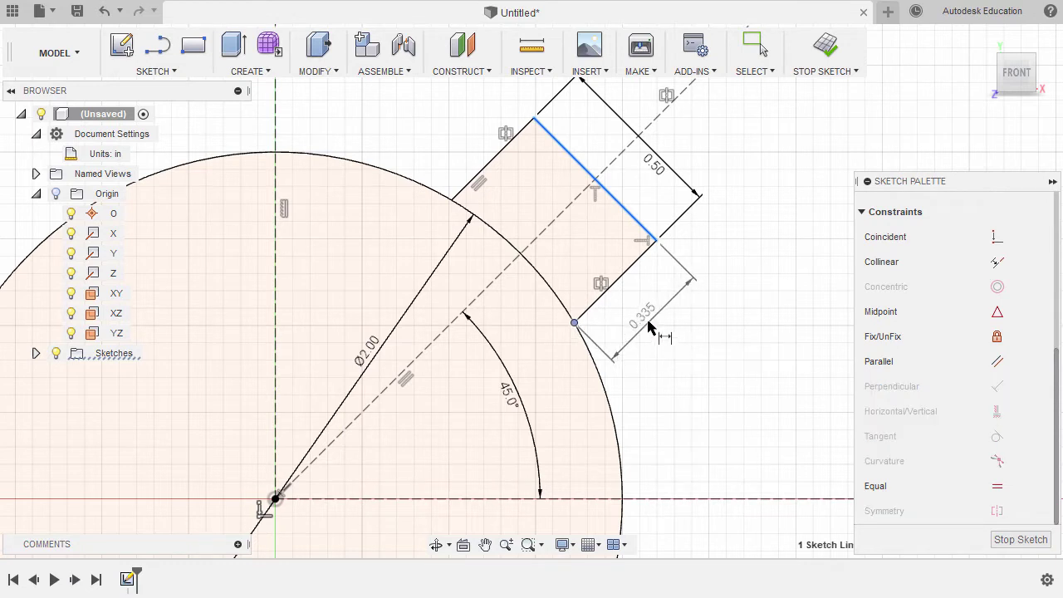
left_click(650, 326)
key("BackSpace")
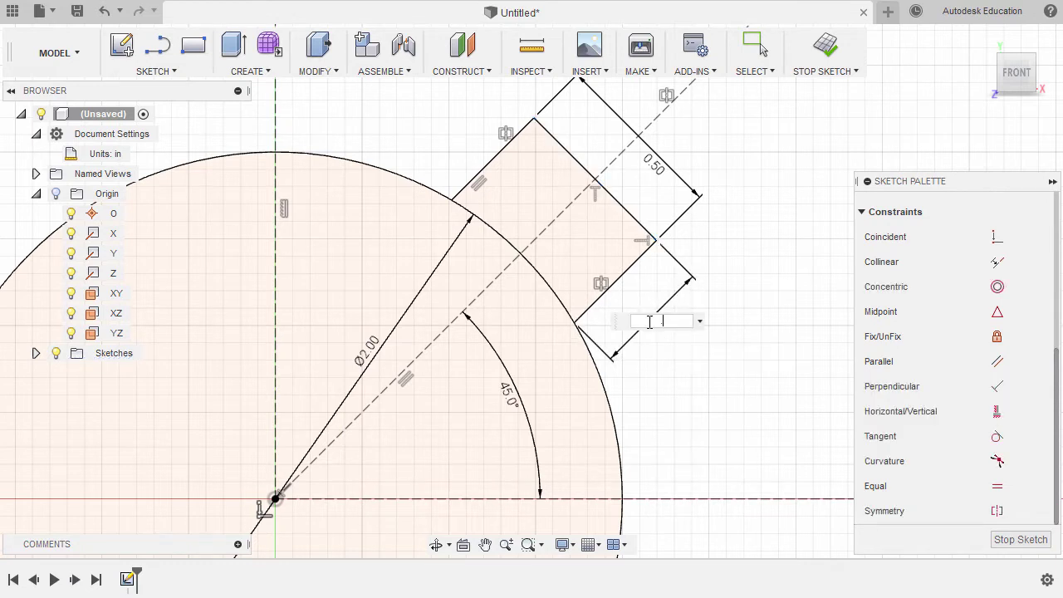
type(".3")
key("Return")
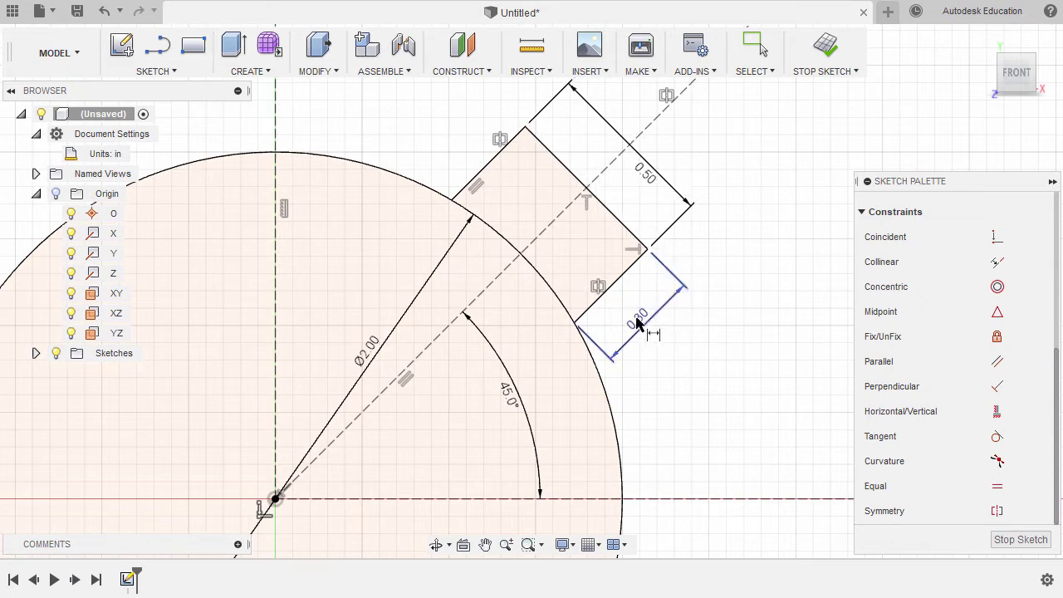
Step: Switch the selection mode to Window Selection
scroll(640, 320, "down", 5)
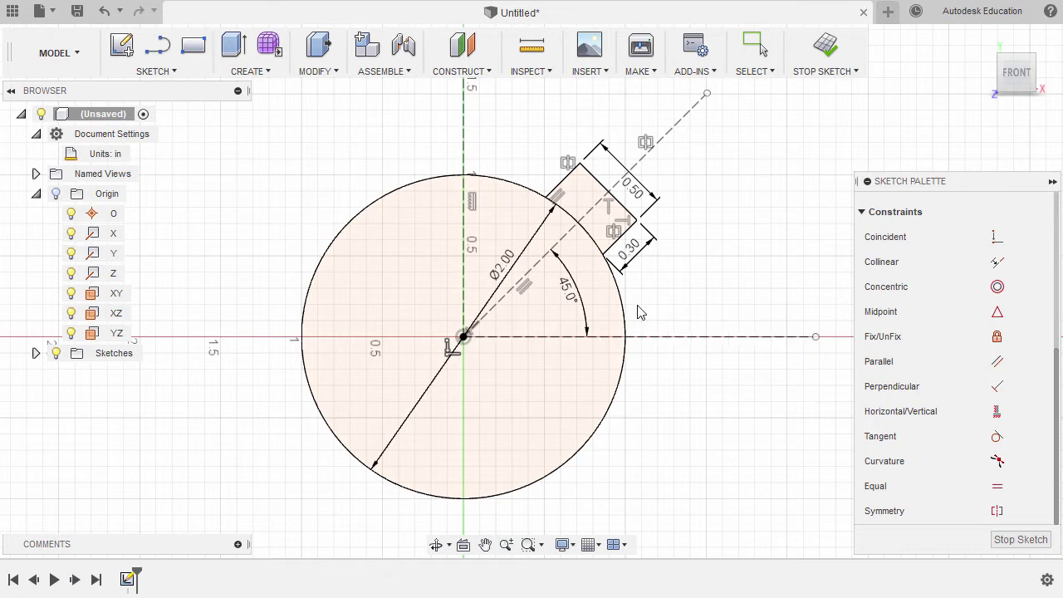
key("Escape")
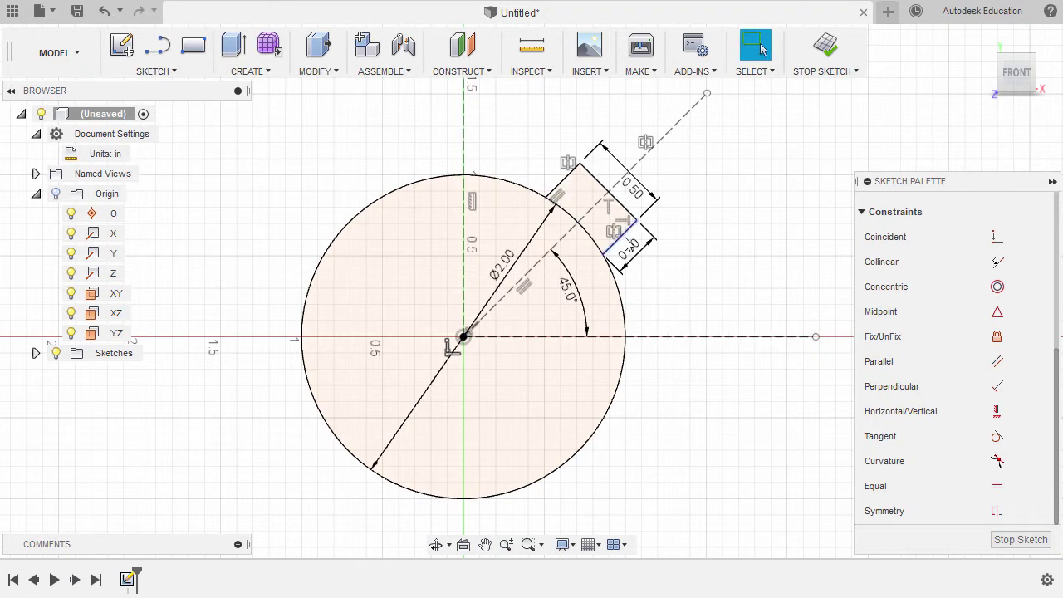
left_click(629, 247)
left_click(761, 75)
left_click(762, 114)
Step: Circular-pattern the window-selected notch around the origin with a quantity of 4
left_click_drag(510, 126, 665, 290)
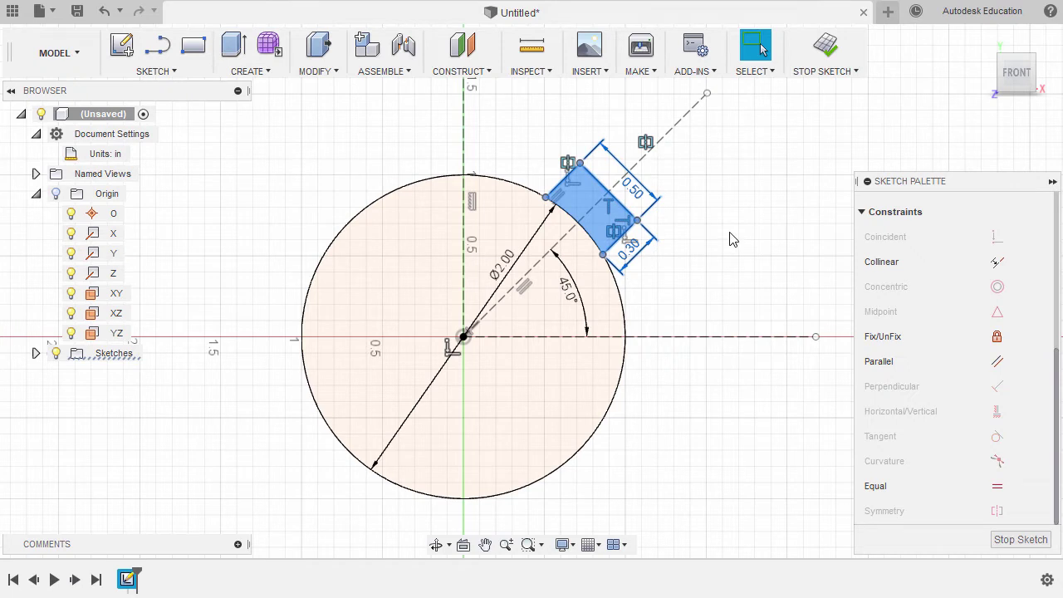
key("s")
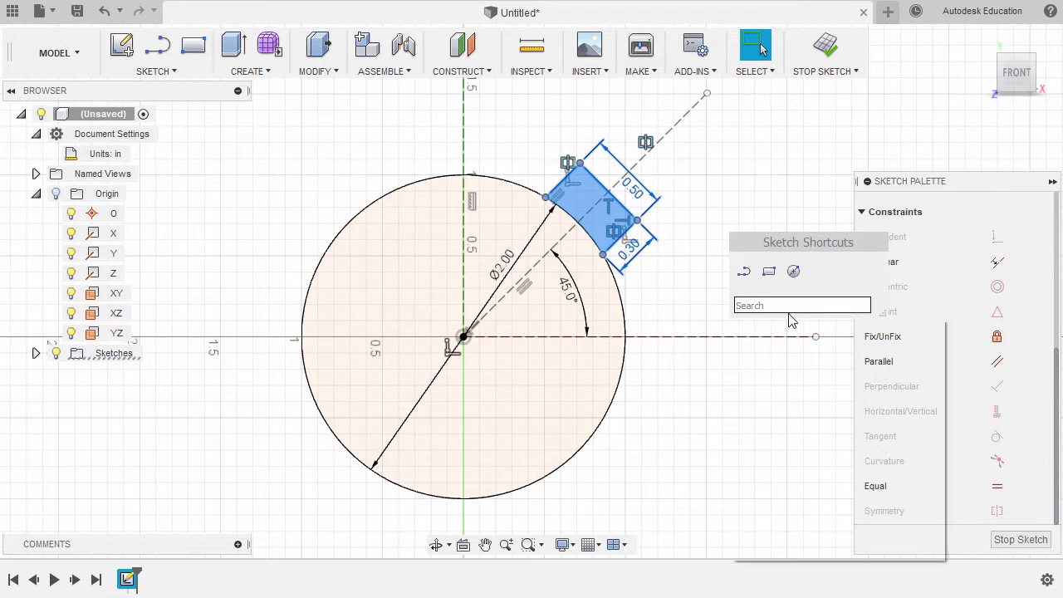
type("patt")
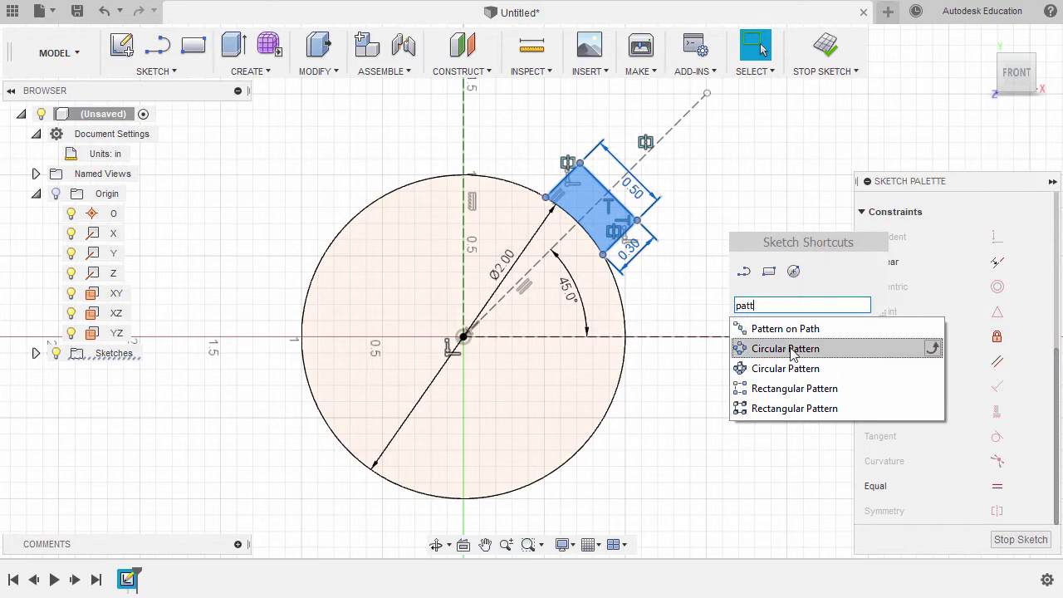
left_click(789, 349)
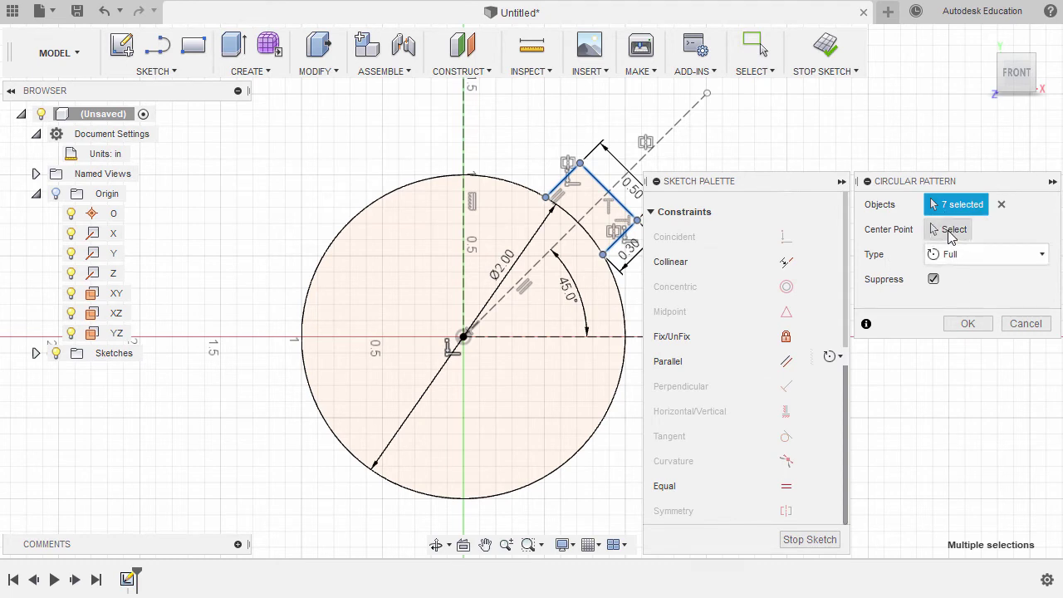
left_click(951, 233)
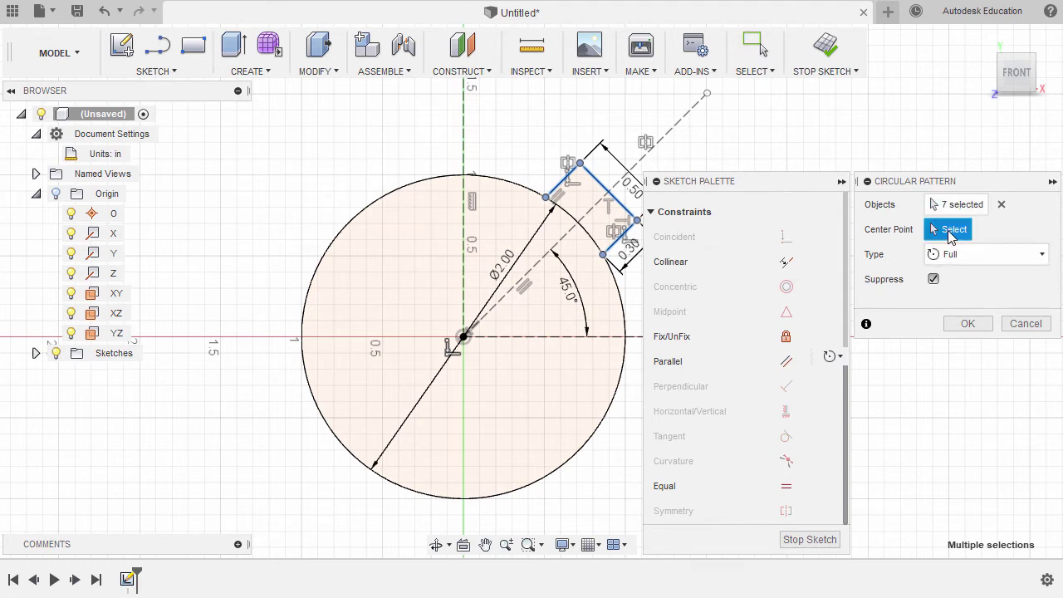
left_click(466, 340)
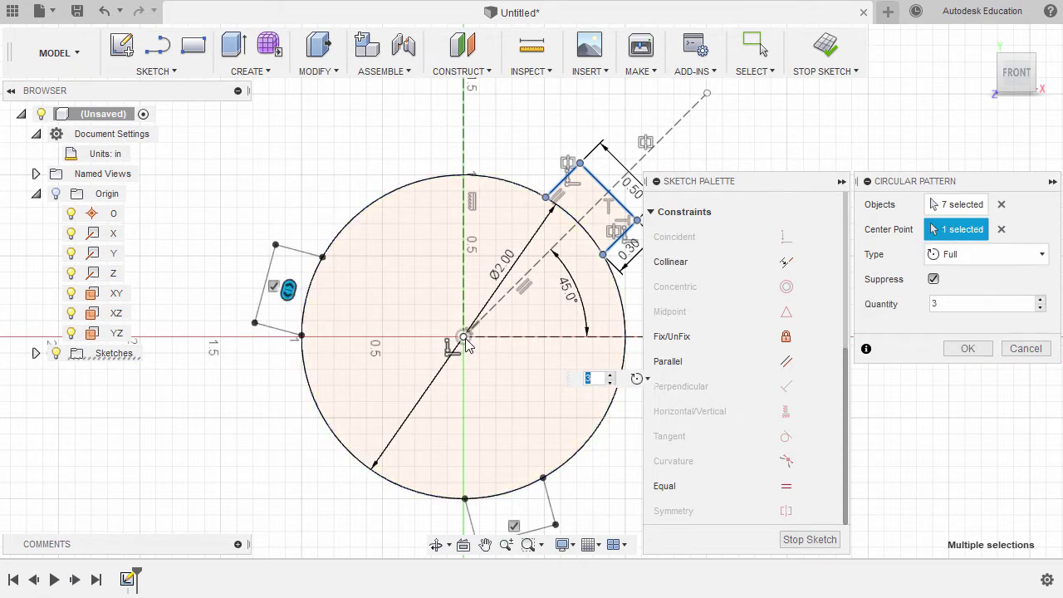
middle_click_drag(466, 341, 469, 285)
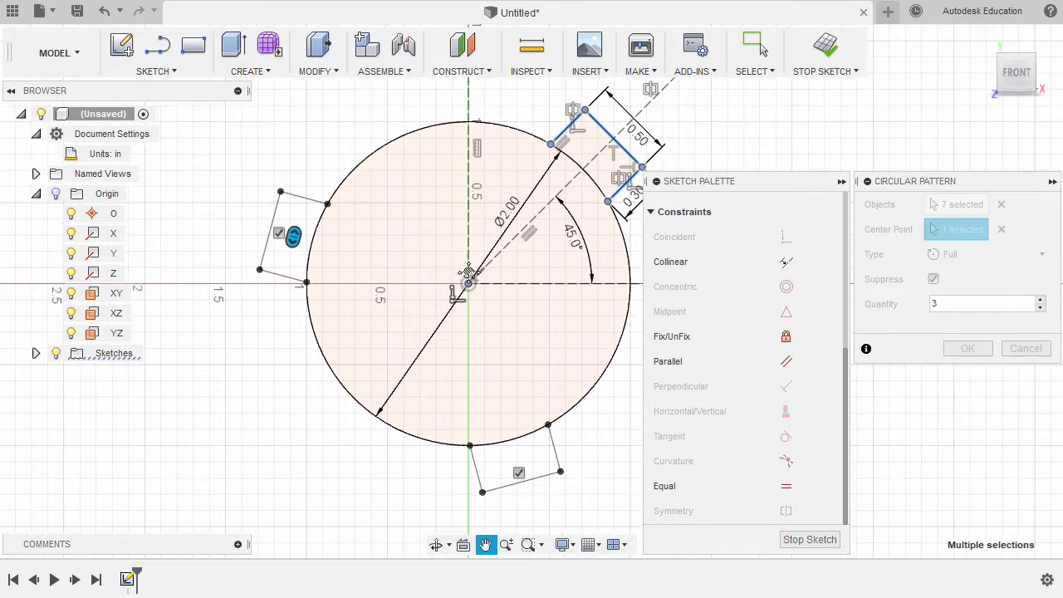
double_click(962, 306)
type("4")
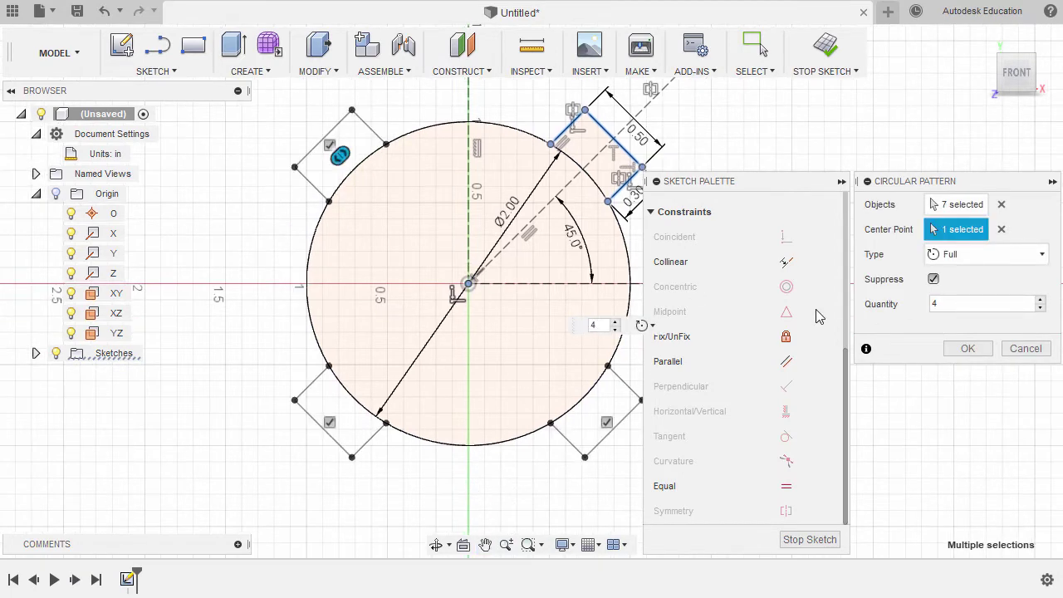
left_click(968, 349)
scroll(704, 283, "down", 2)
middle_click_drag(704, 282, 697, 321)
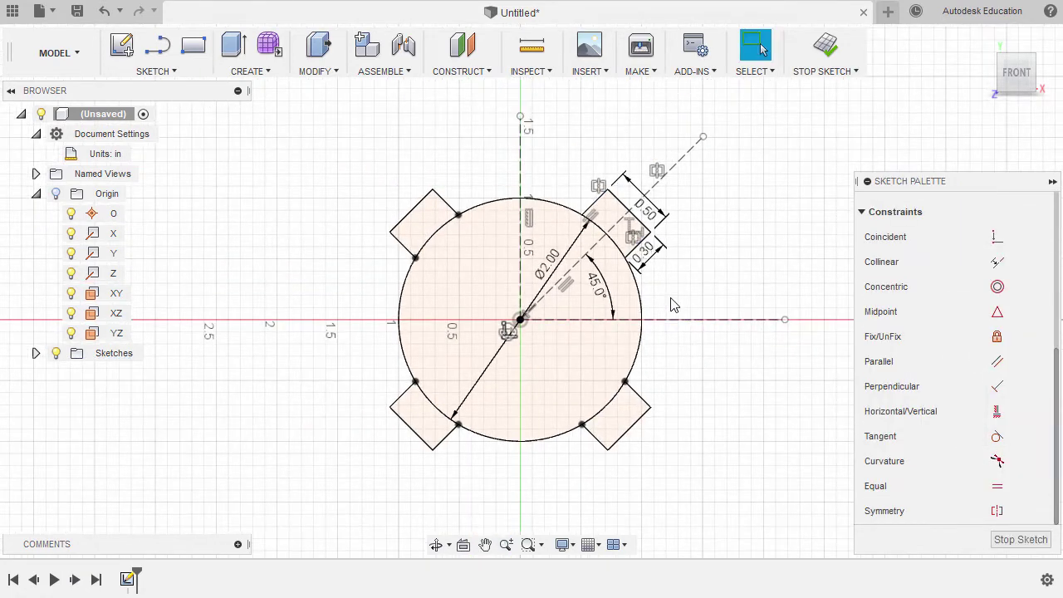
Step: Draw a 4.5 in diameter circle centred on the origin around the notched disc
key("c")
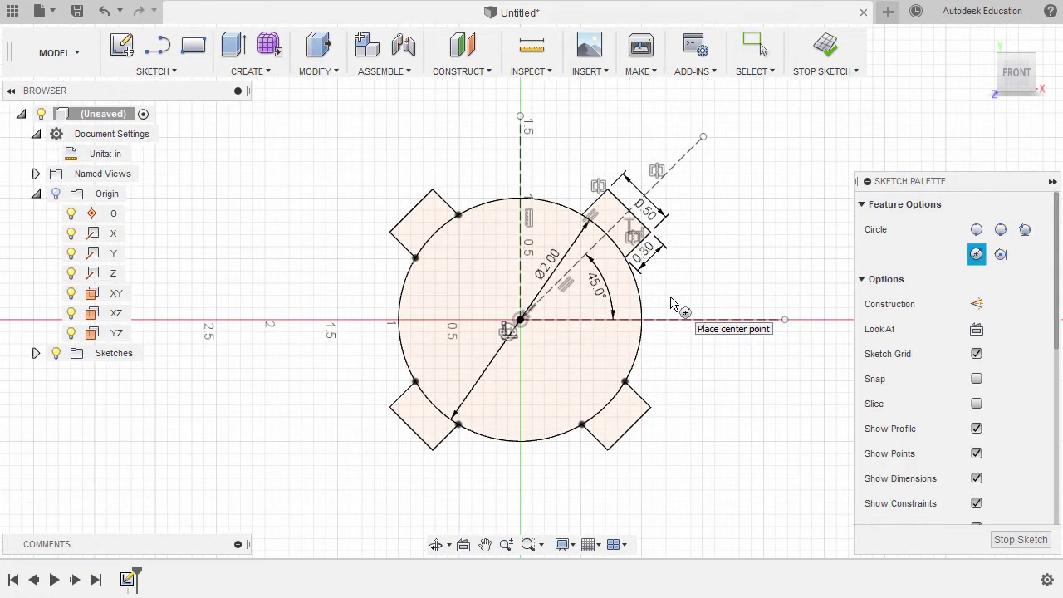
middle_click_drag(522, 323, 518, 339)
left_click(517, 336)
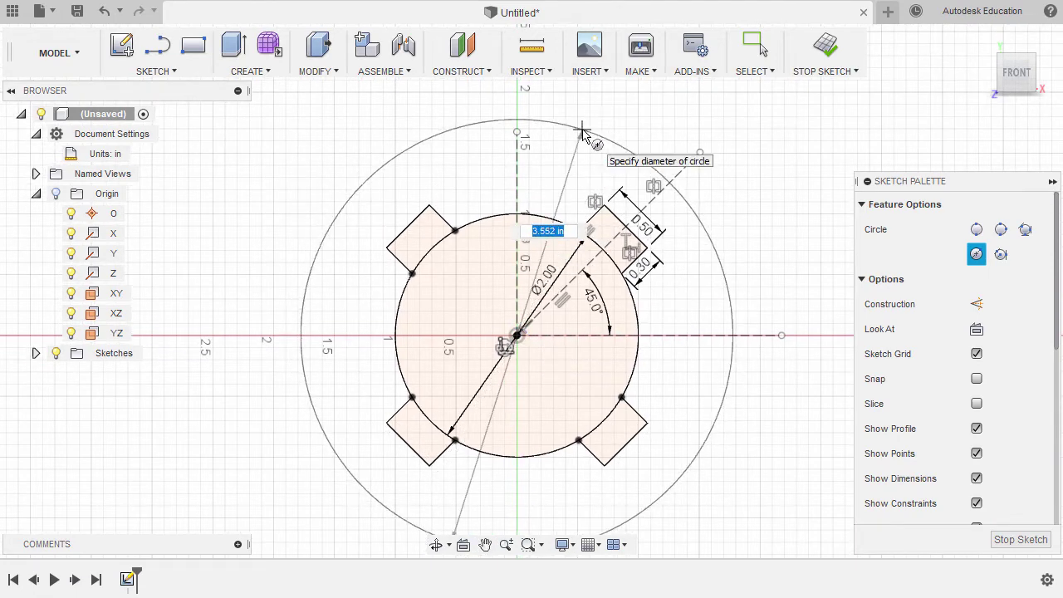
type("4.5")
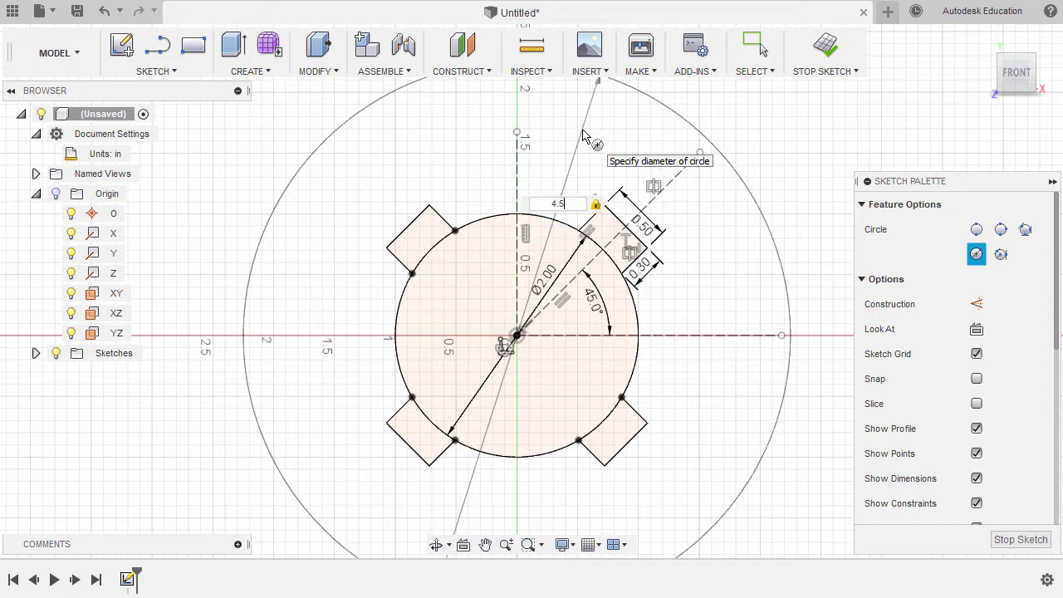
key("Return")
scroll(573, 166, "down", 2)
middle_click_drag(539, 229, 525, 235)
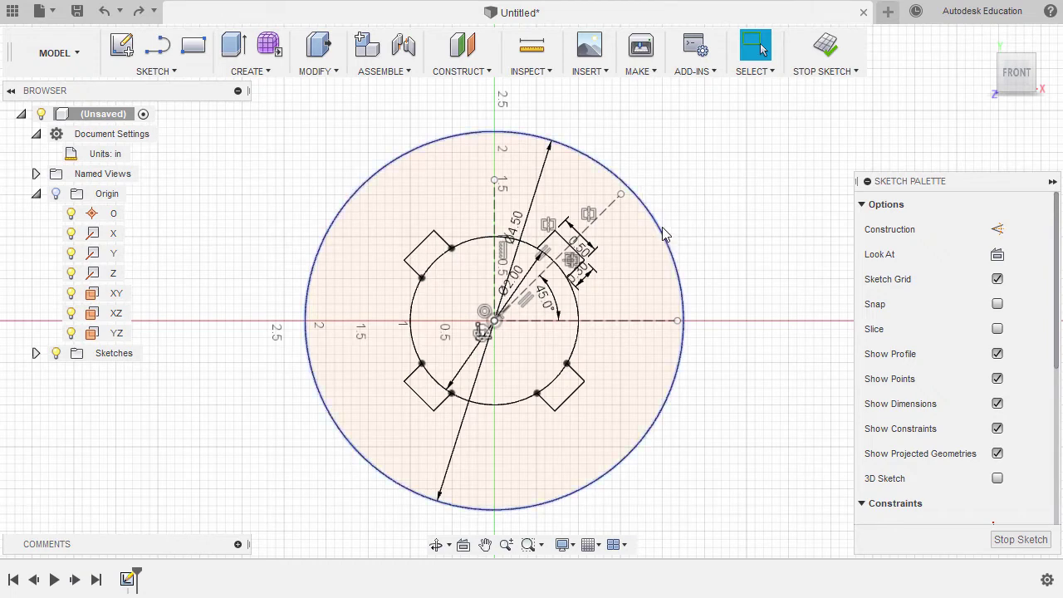
left_click(656, 270)
key("Escape")
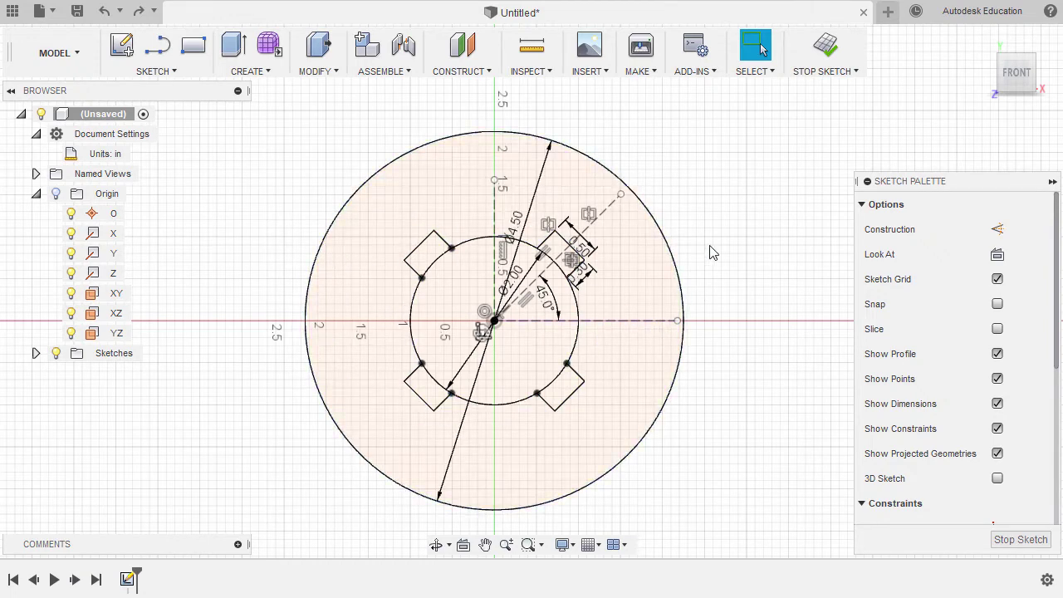
Step: Draw two more lines from the origin, one steep toward the top and one toward the upper-right
key("l")
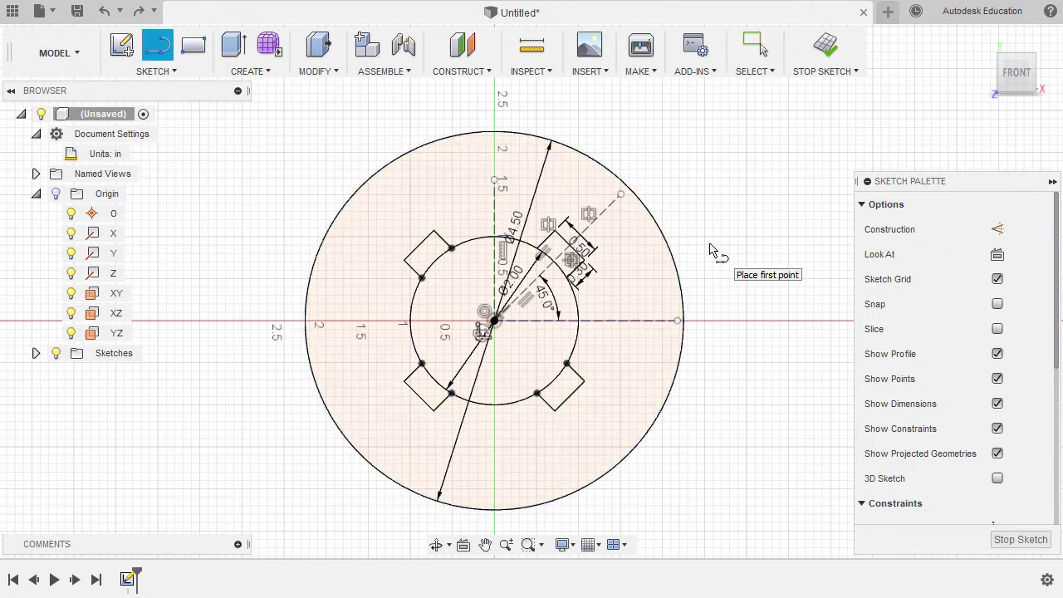
left_click(494, 321)
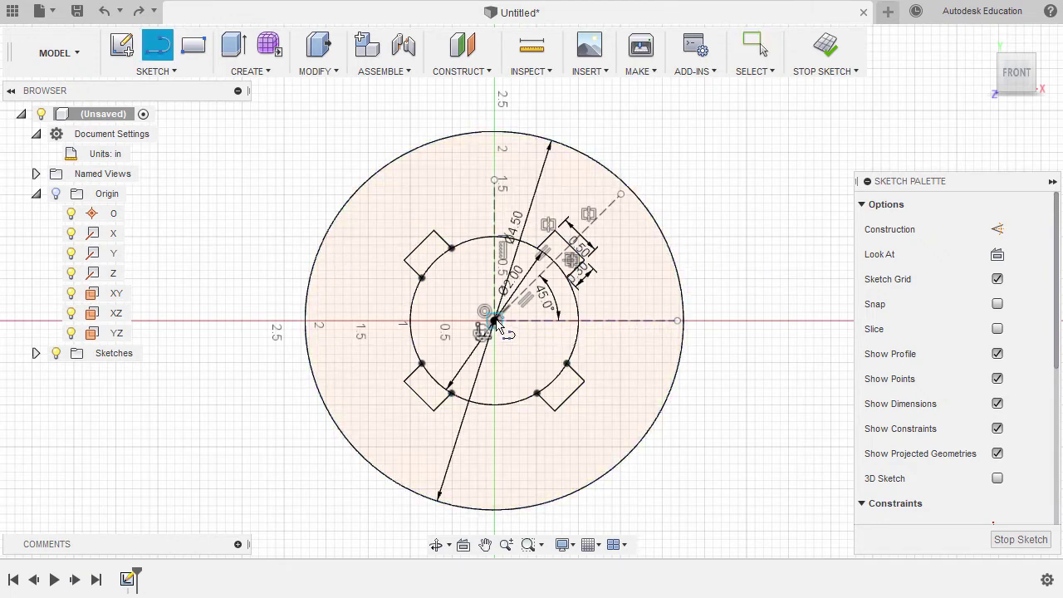
left_click(559, 104)
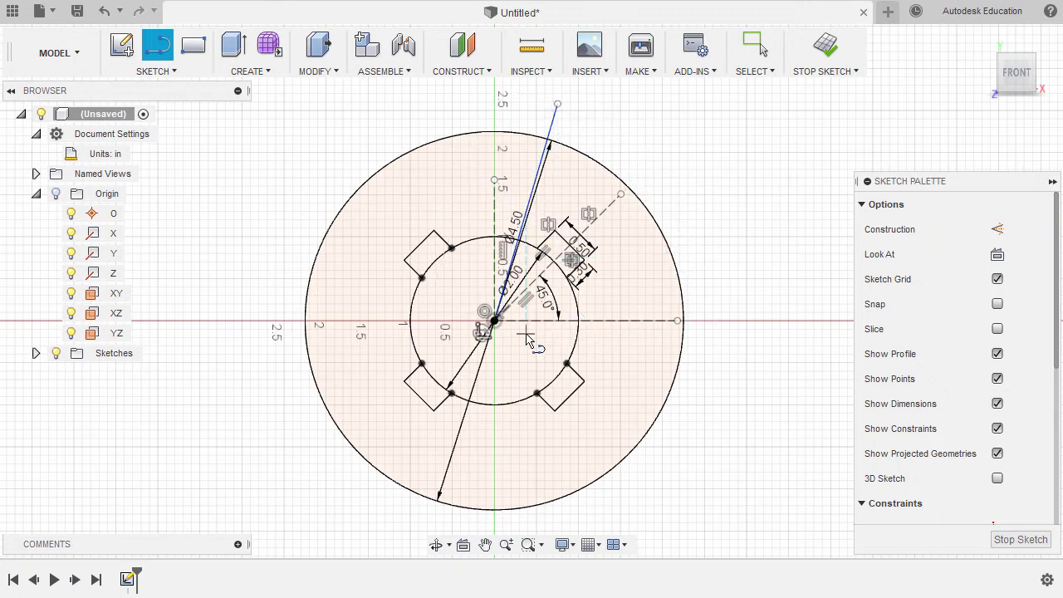
left_click(495, 321)
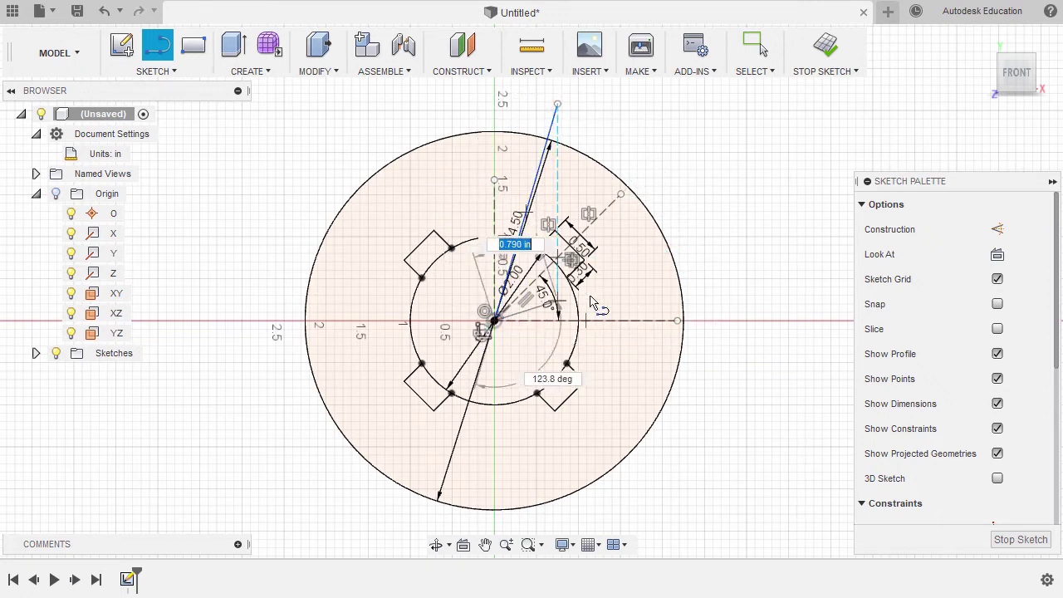
left_click(697, 235)
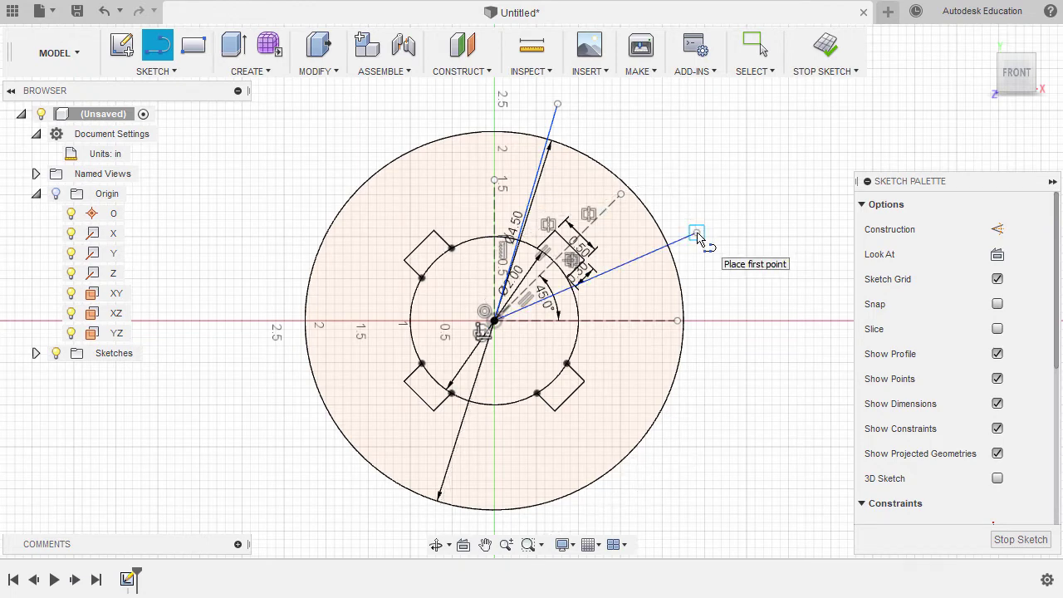
key("Escape")
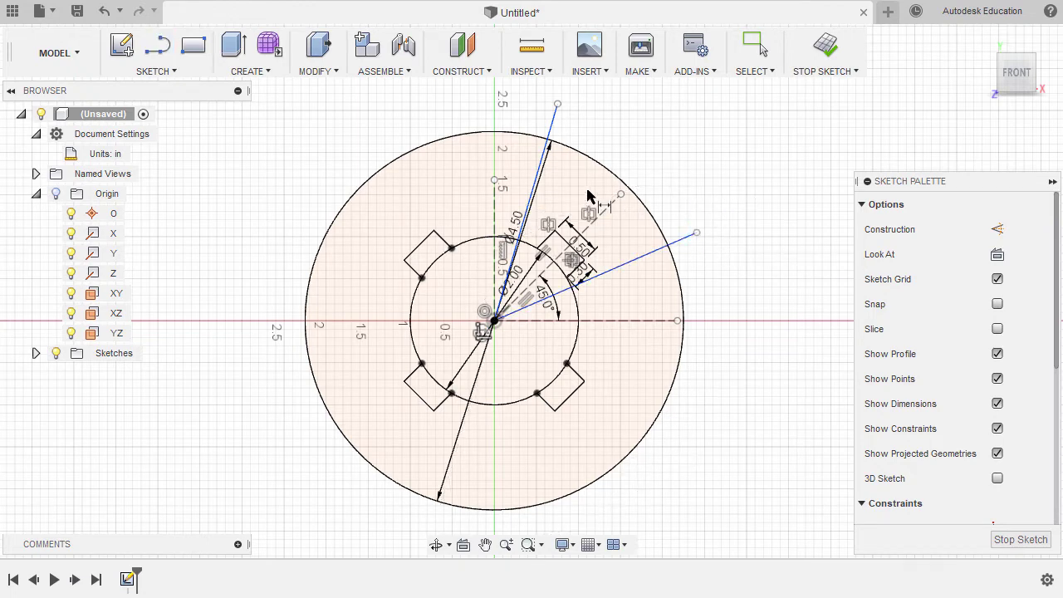
Step: Set the steep line 30° from the vertical axis and begin the lower line's angle dimension
left_click(496, 218)
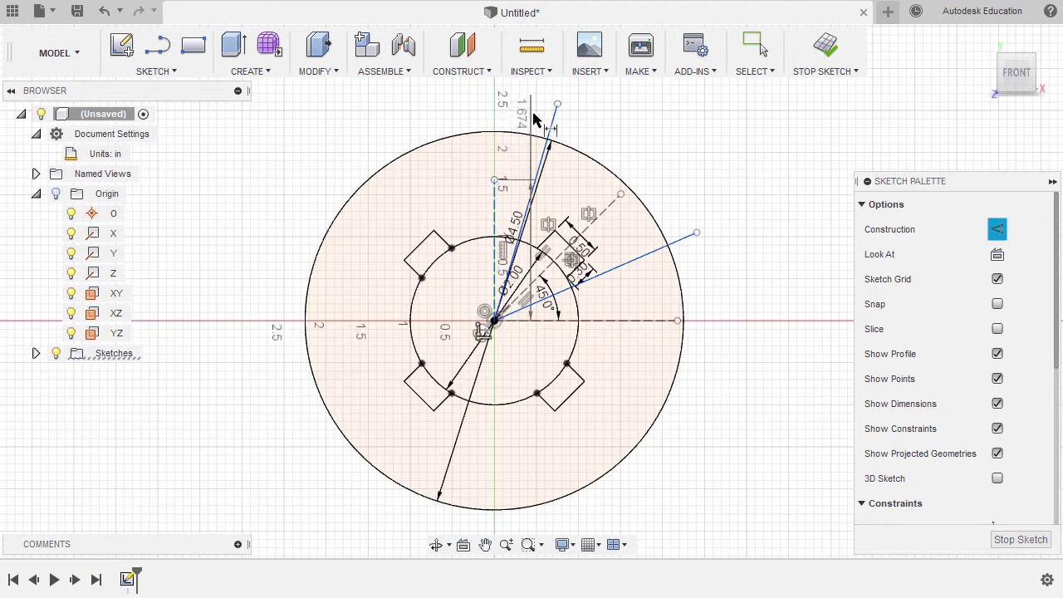
left_click(549, 133)
middle_click_drag(536, 112, 531, 152)
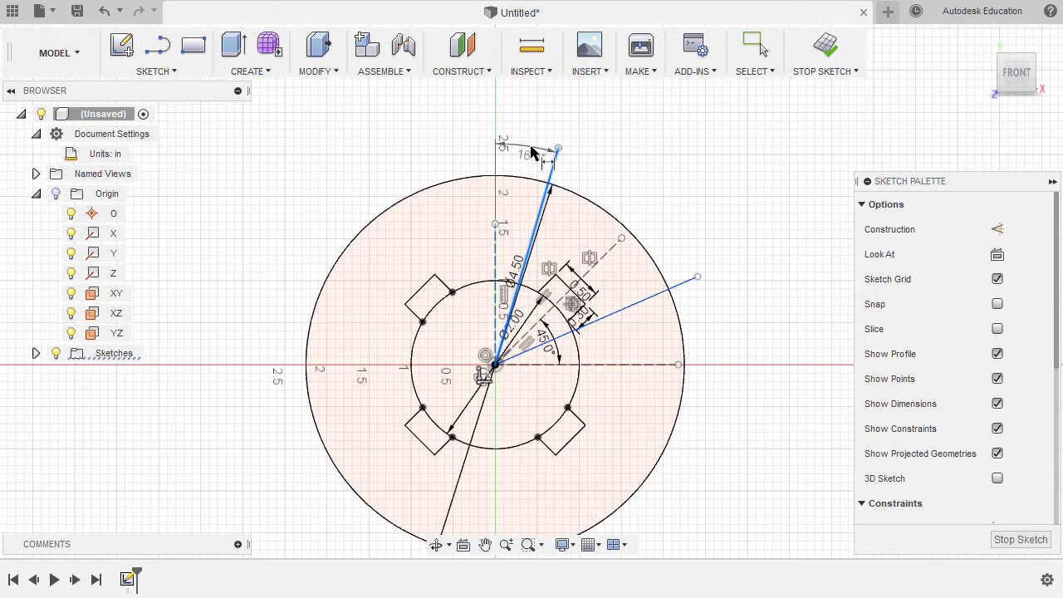
left_click(531, 153)
type("3")
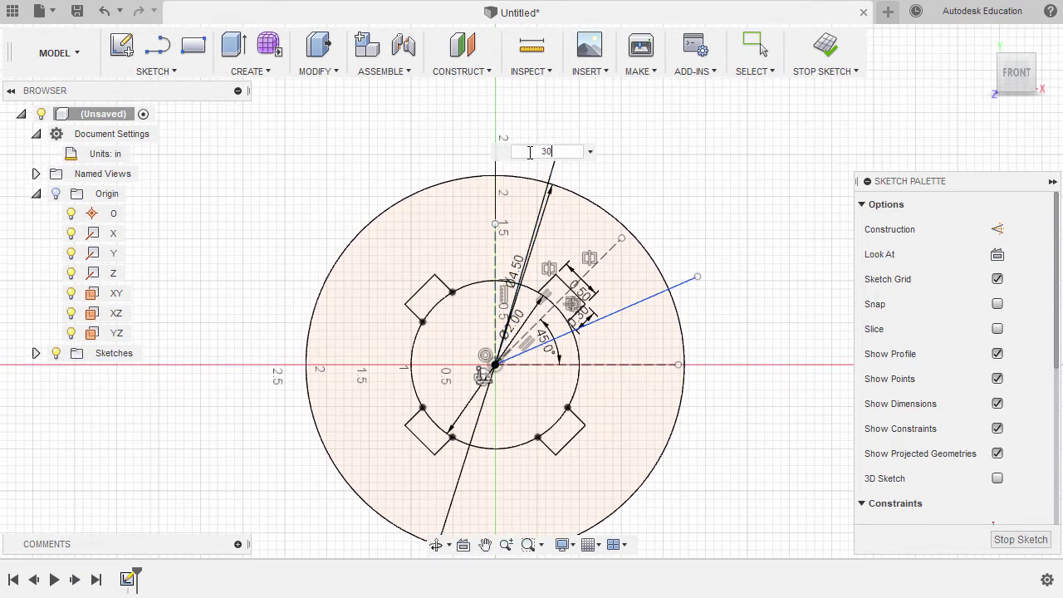
type("0")
key("Return")
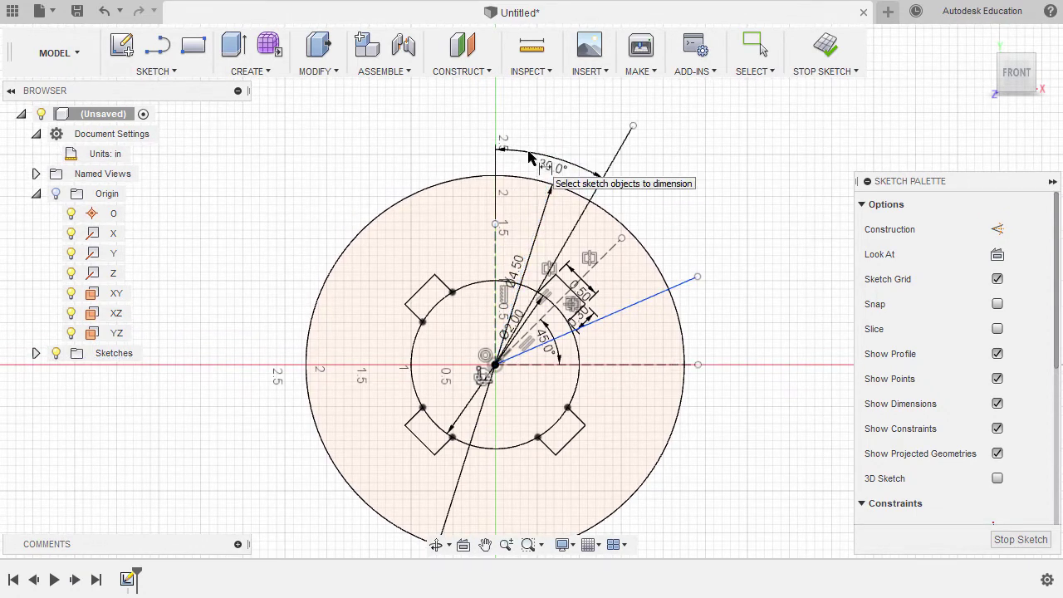
left_click(647, 305)
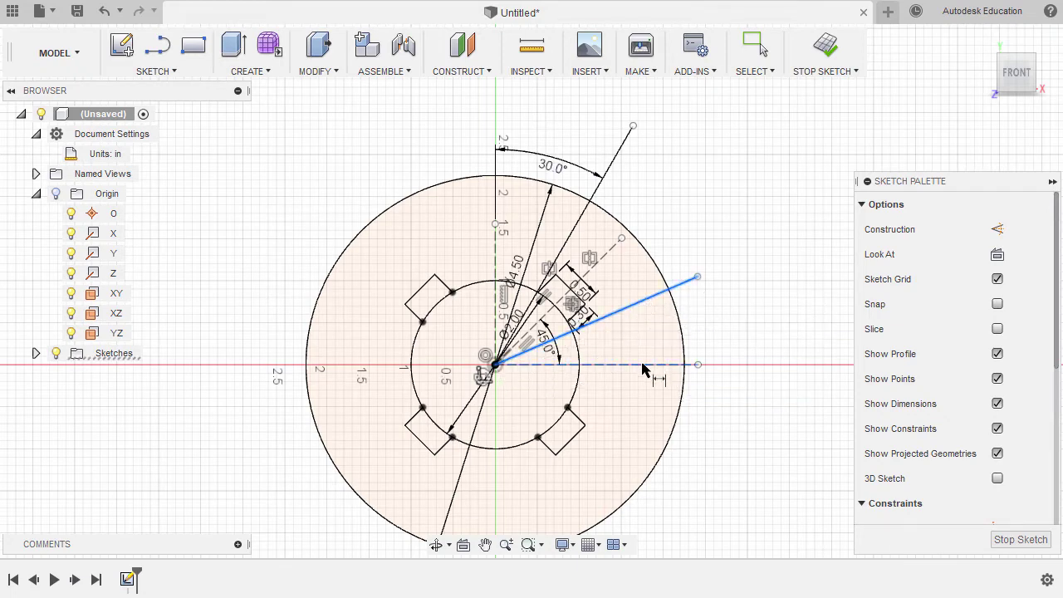
left_click(642, 369)
left_click(647, 331)
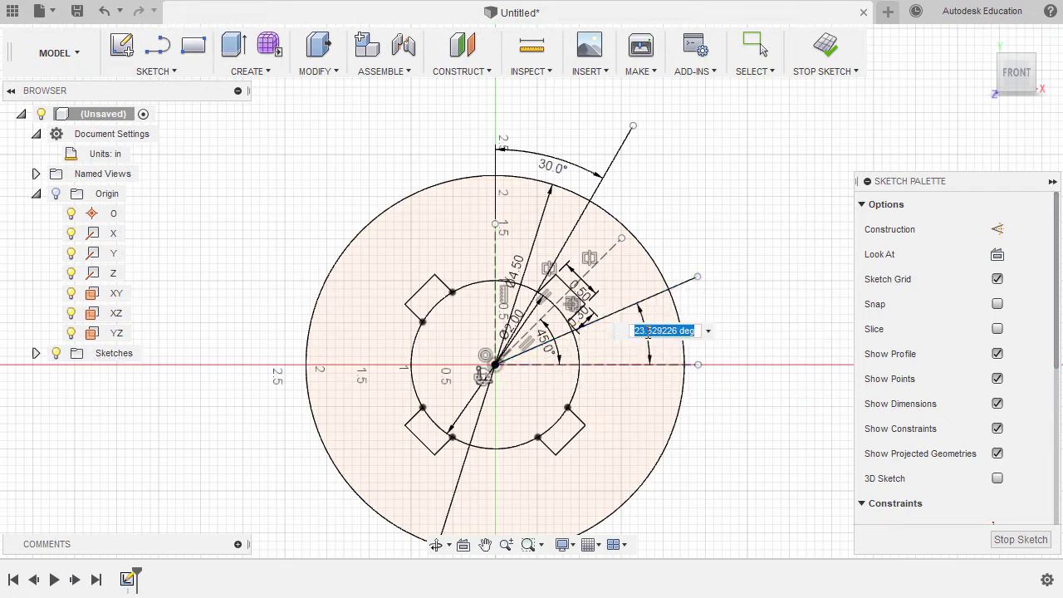
Step: Set the lower line's angle from the horizontal axis to 30°
type("30")
key("Return")
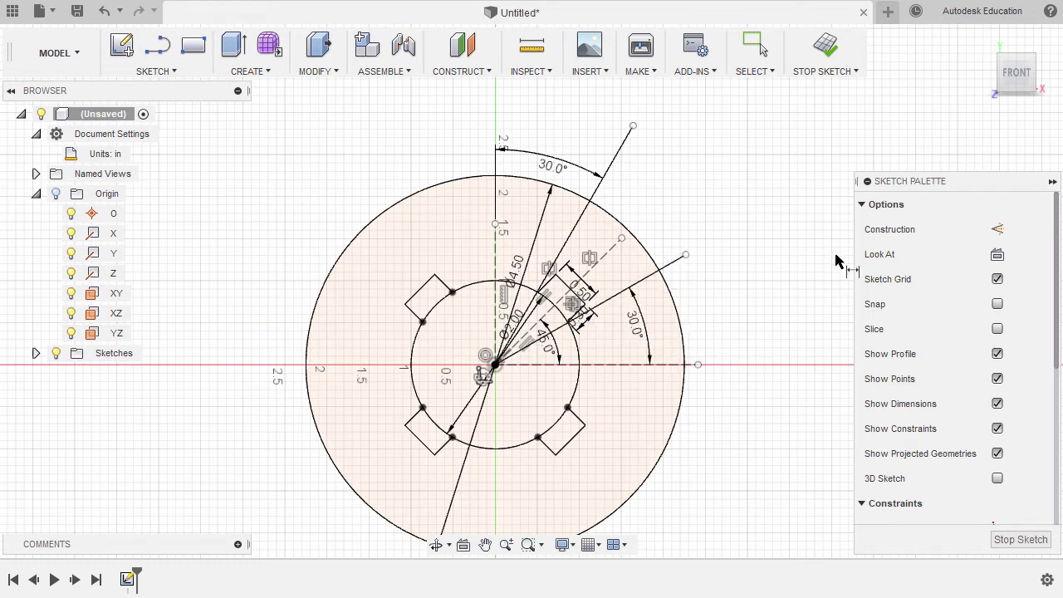
key("Escape")
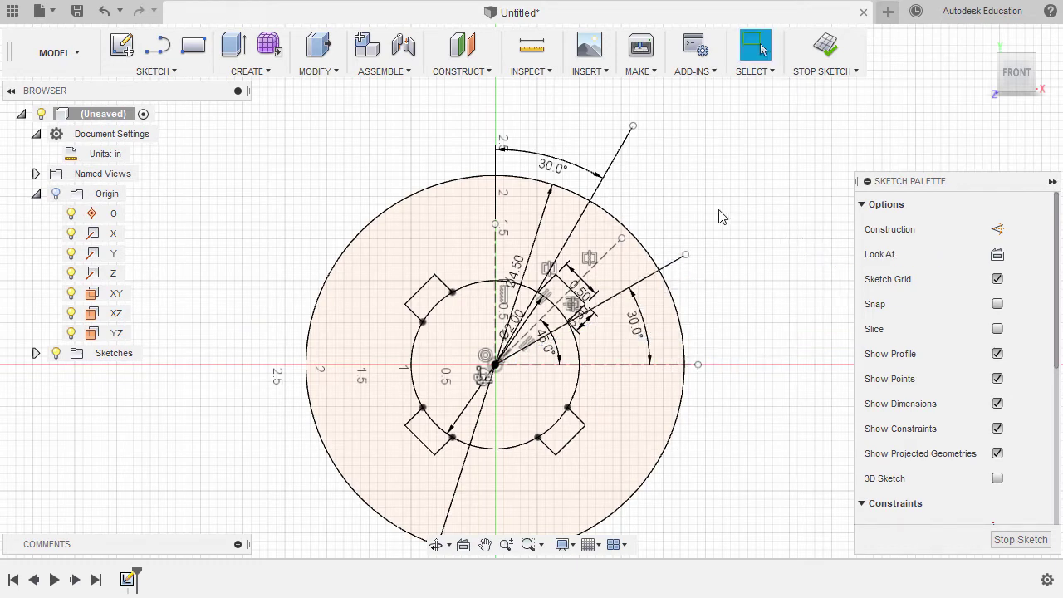
Step: Convert both 30° lines into construction lines
left_click(622, 147)
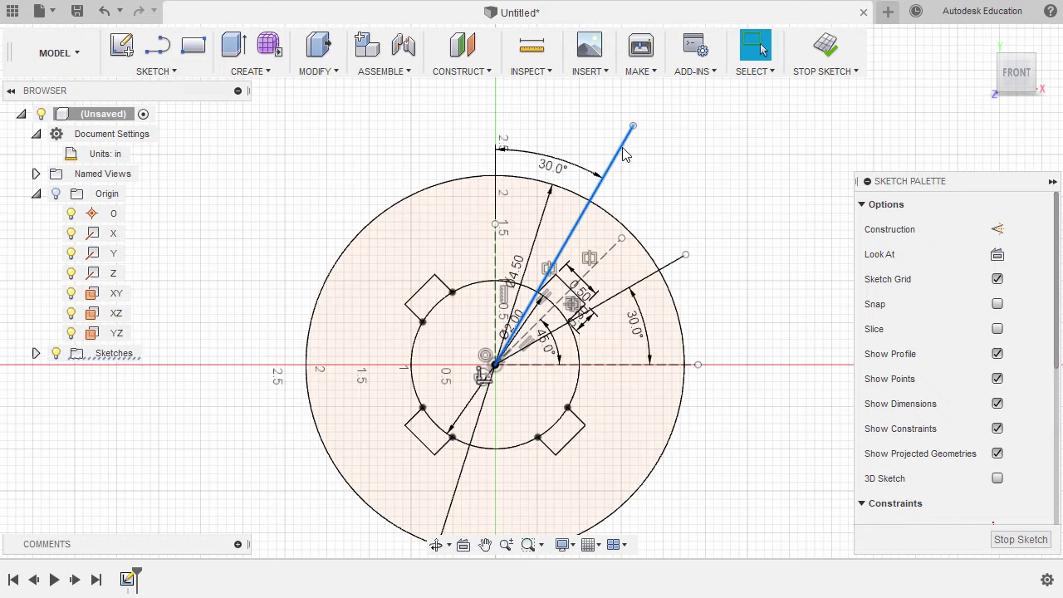
left_click(676, 260)
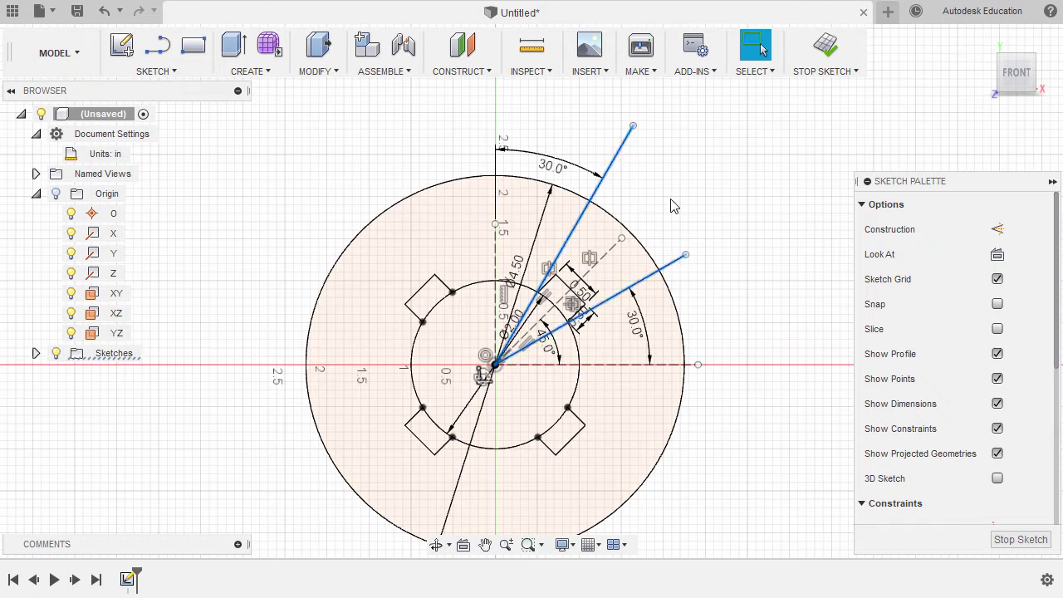
key("x")
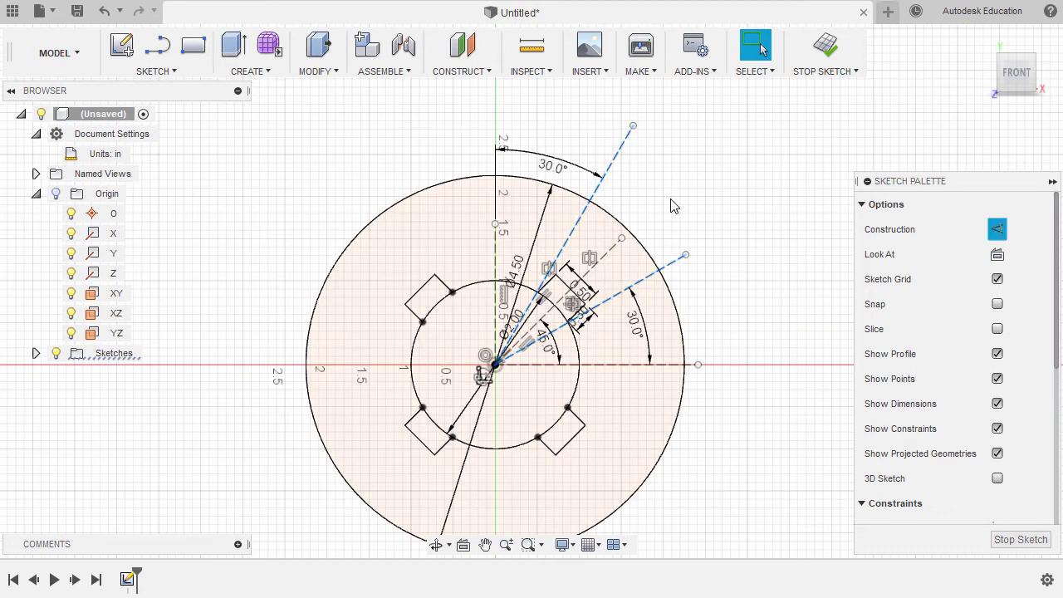
key("c")
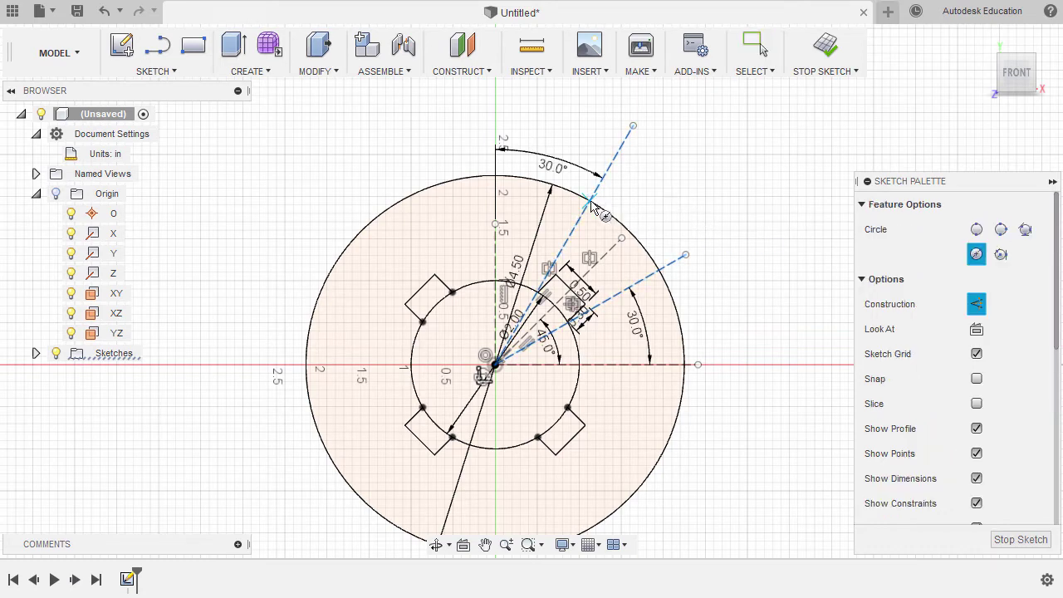
Step: Draw two small circles centred where the 30° construction lines cross the Ø4.50 rim circle
scroll(591, 206, "up", 5)
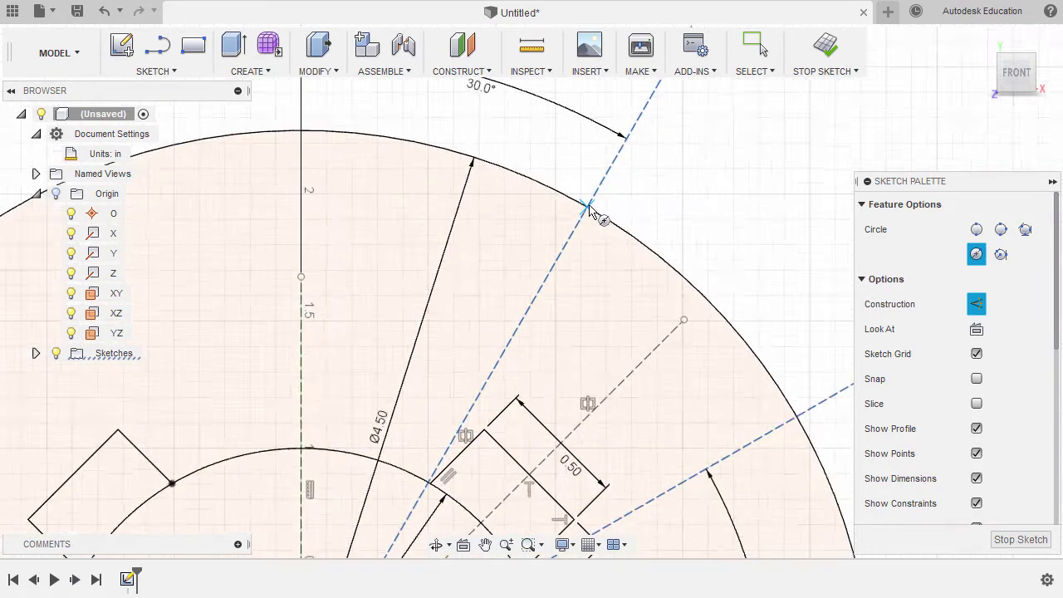
scroll(625, 218, "down", 5)
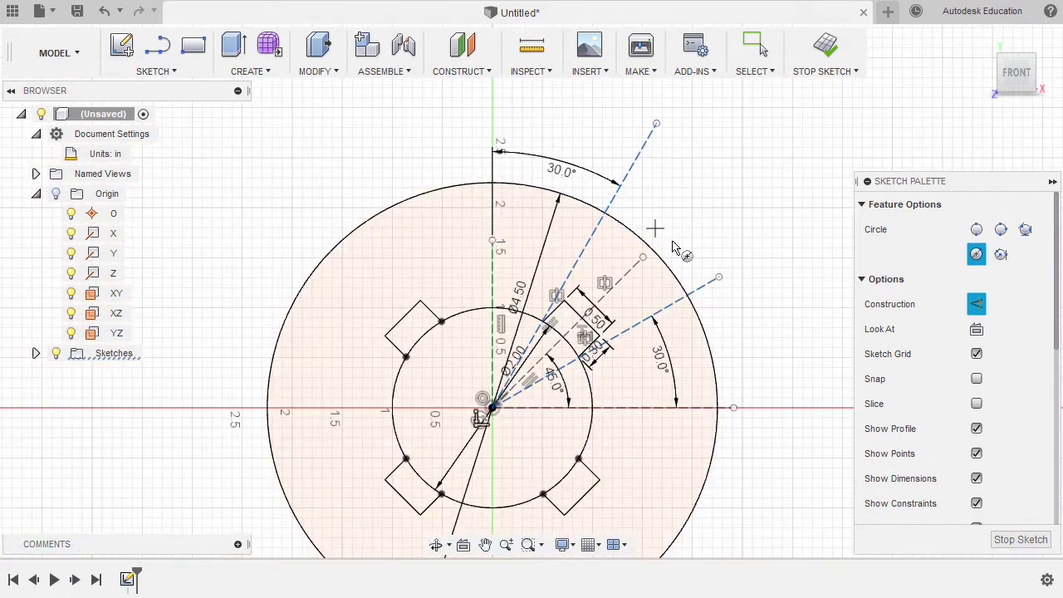
scroll(643, 247, "up", 5)
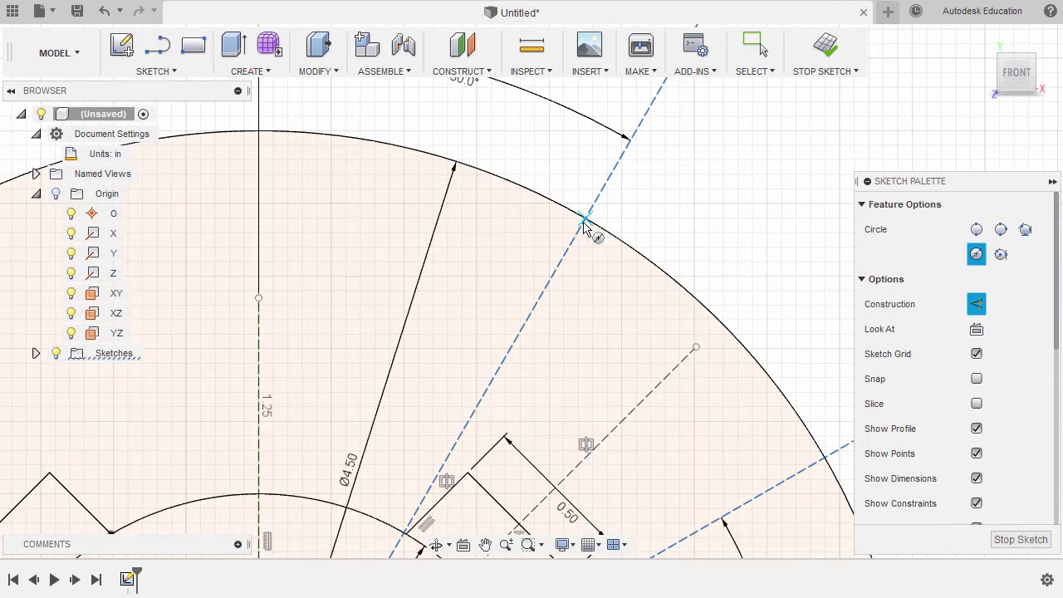
left_click(585, 222)
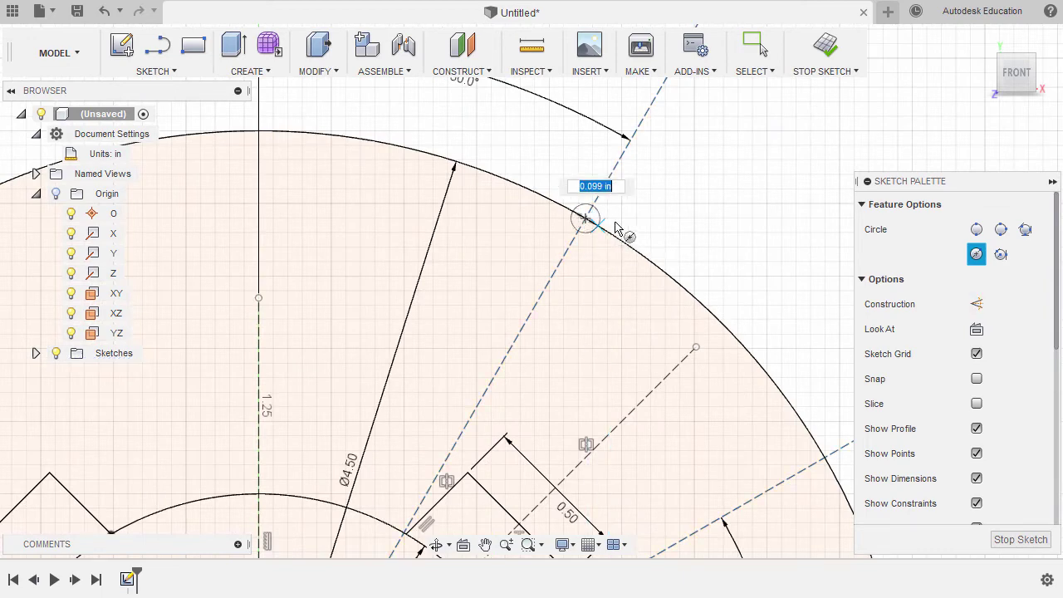
left_click(636, 231)
scroll(675, 253, "down", 2)
scroll(673, 266, "down", 2)
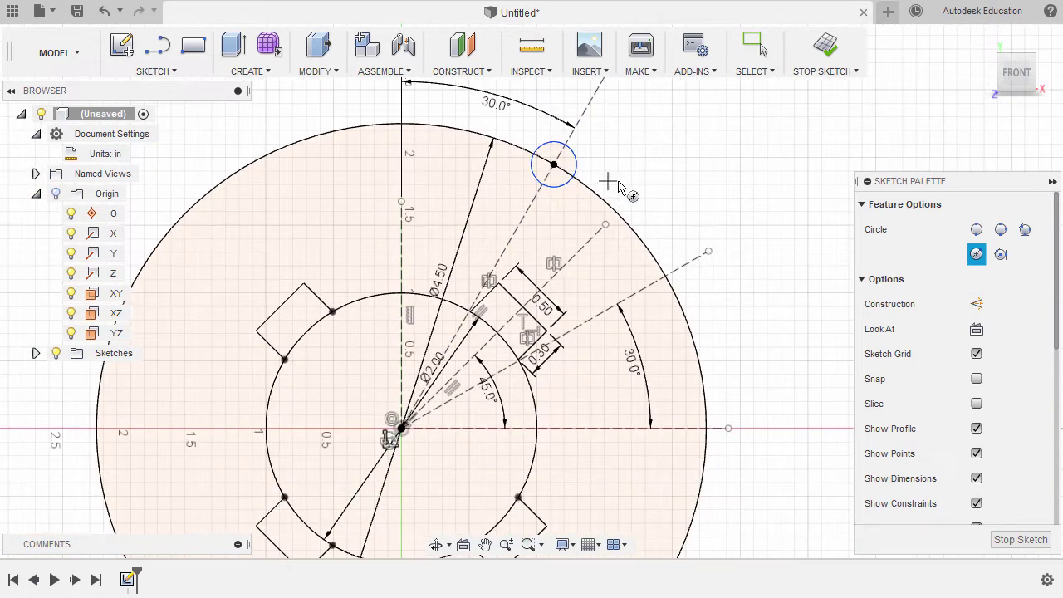
scroll(672, 282, "up", 1)
scroll(671, 283, "up", 2)
left_click(667, 278)
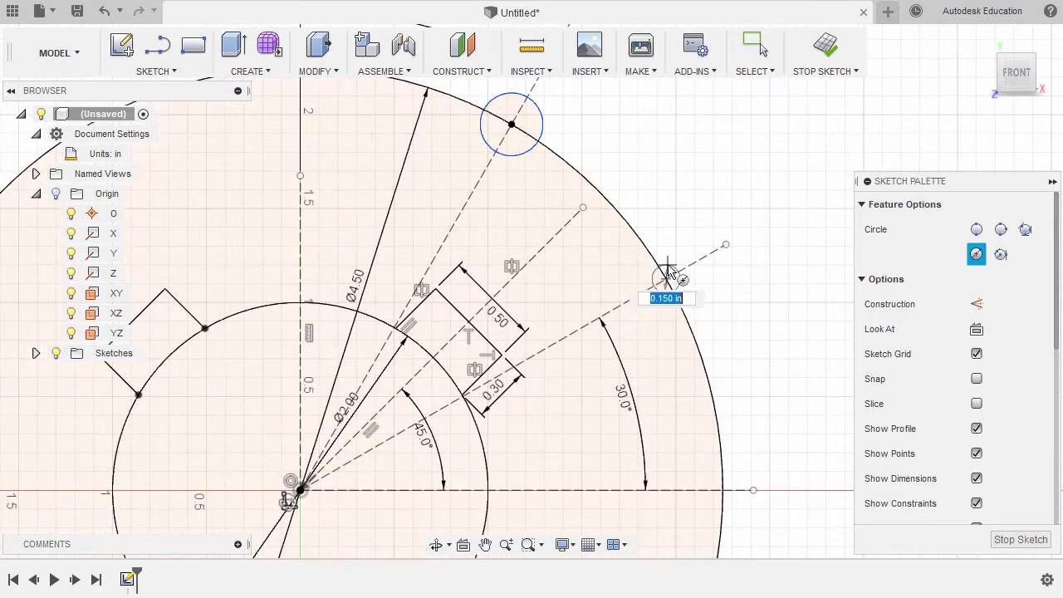
left_click(677, 242)
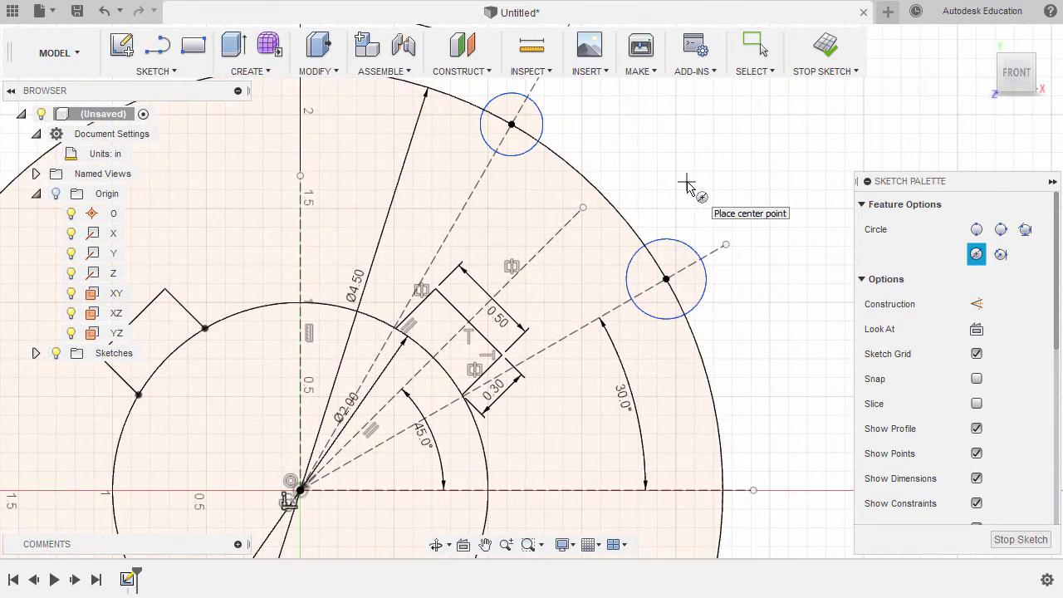
key("Escape")
scroll(687, 188, "down", 2)
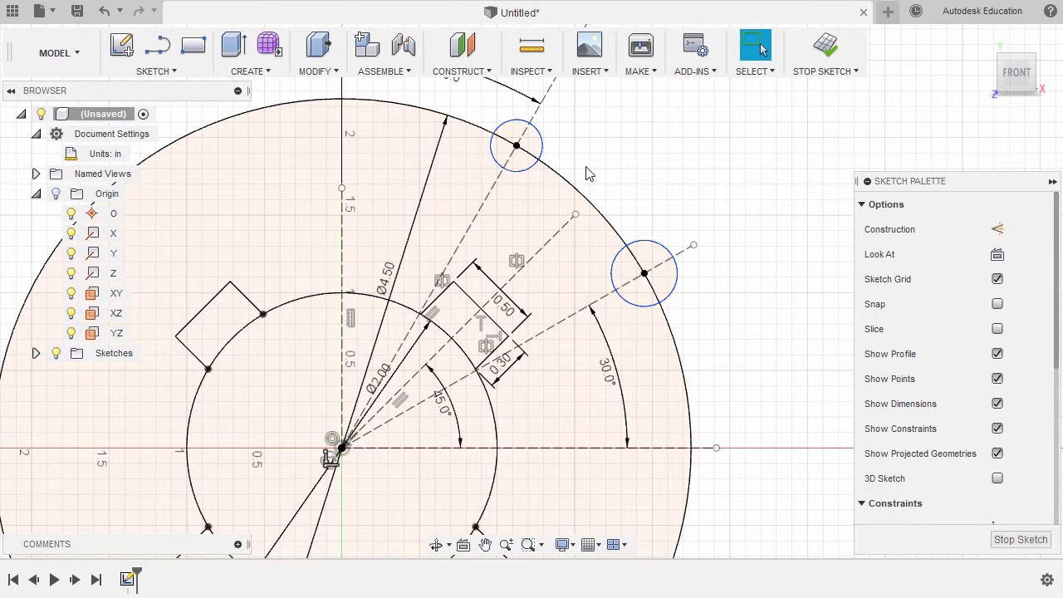
Step: Dimension the lower right small rim circle to a 0.5 in diameter
key("d")
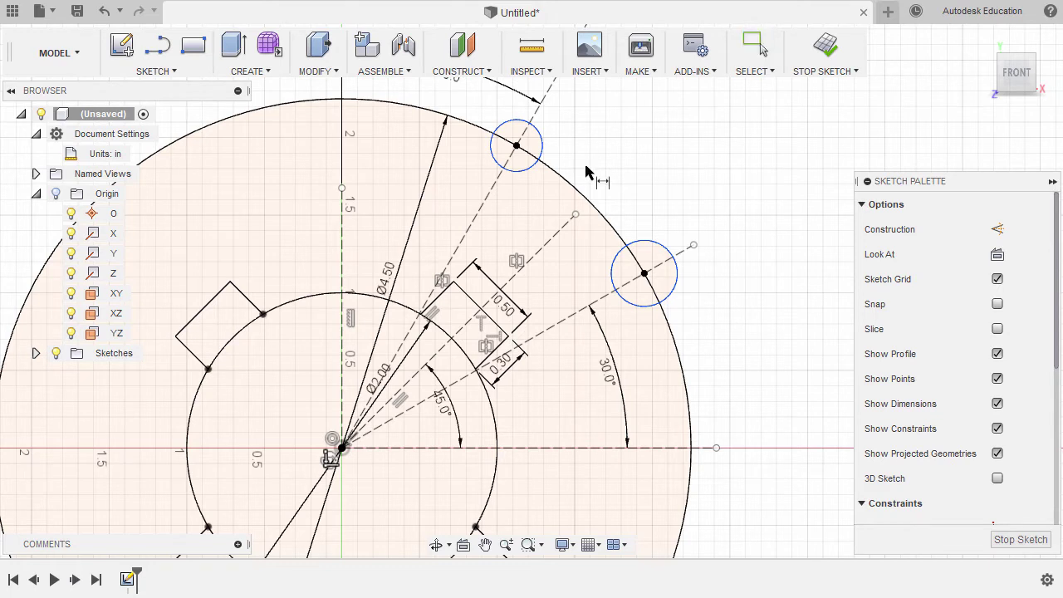
left_click(679, 293)
left_click(712, 287)
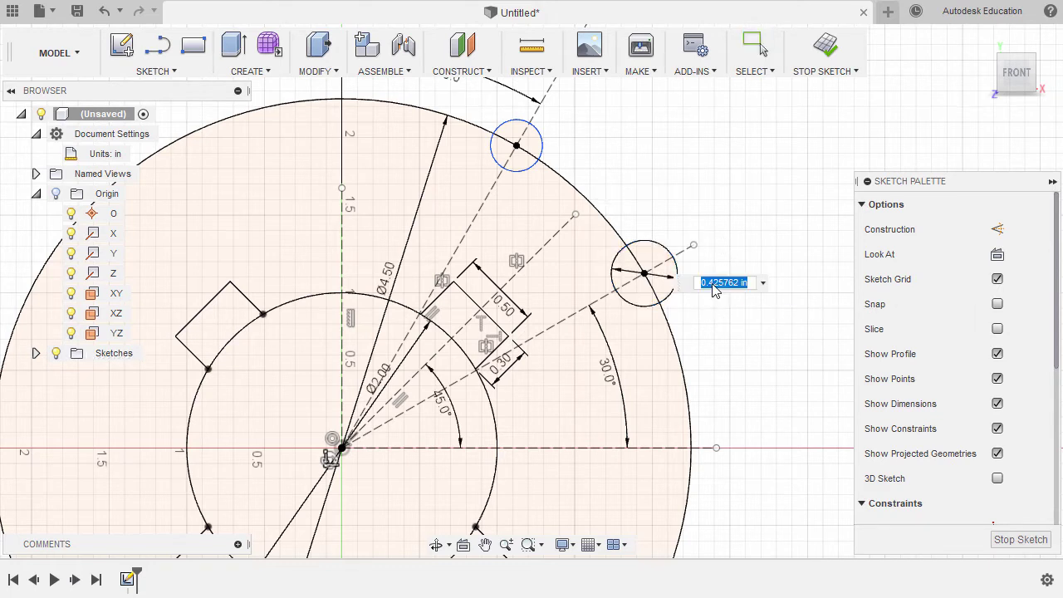
type("0.5")
key("Return")
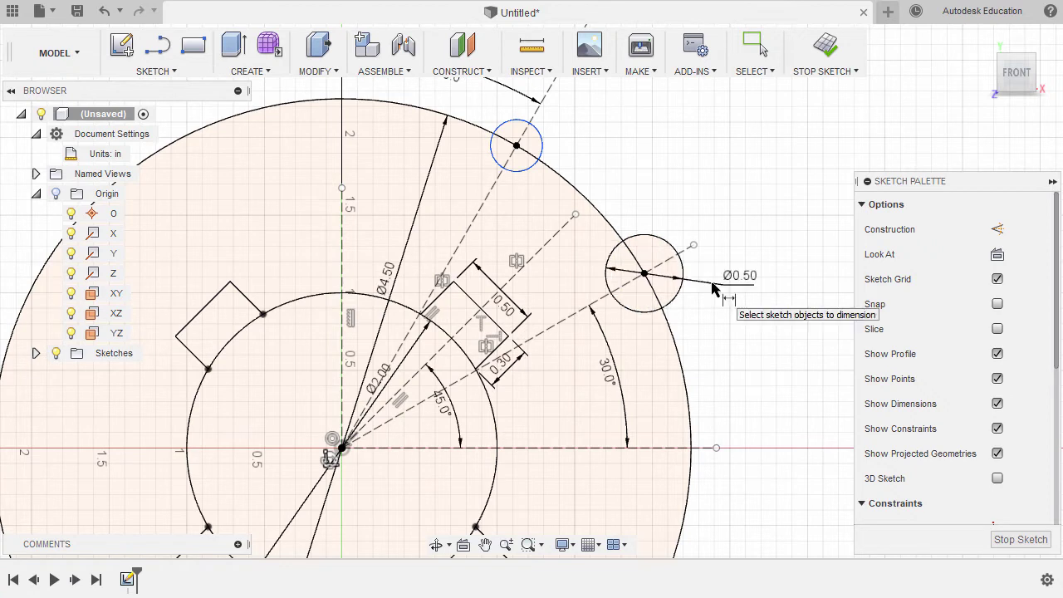
key("Escape")
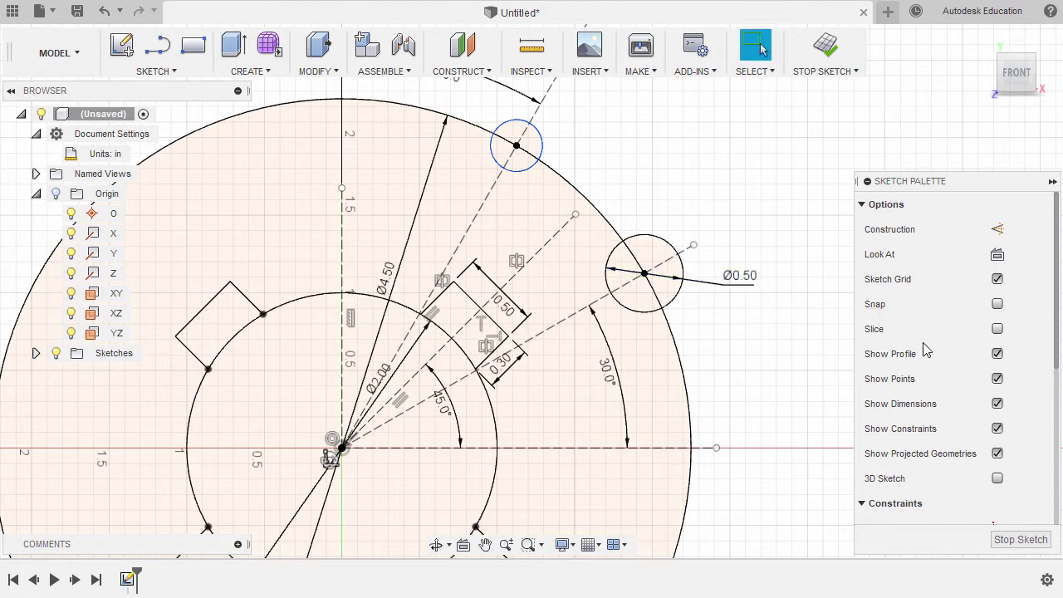
scroll(960, 352, "down", 5)
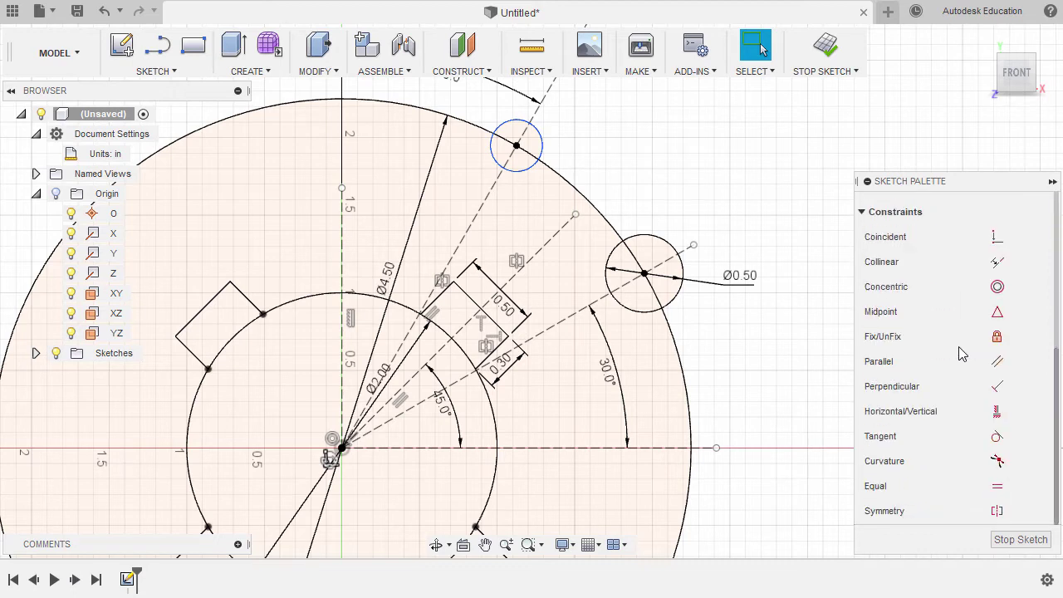
Step: Constrain the upper rim circle equal in size to the Ø0.50 circle
left_click(997, 486)
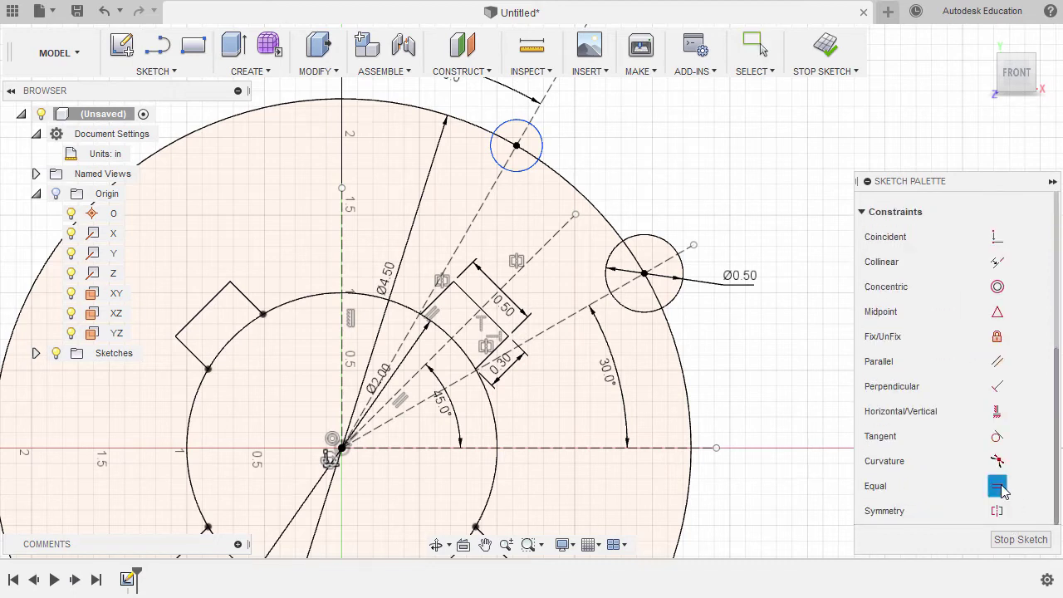
left_click(680, 296)
left_click(541, 152)
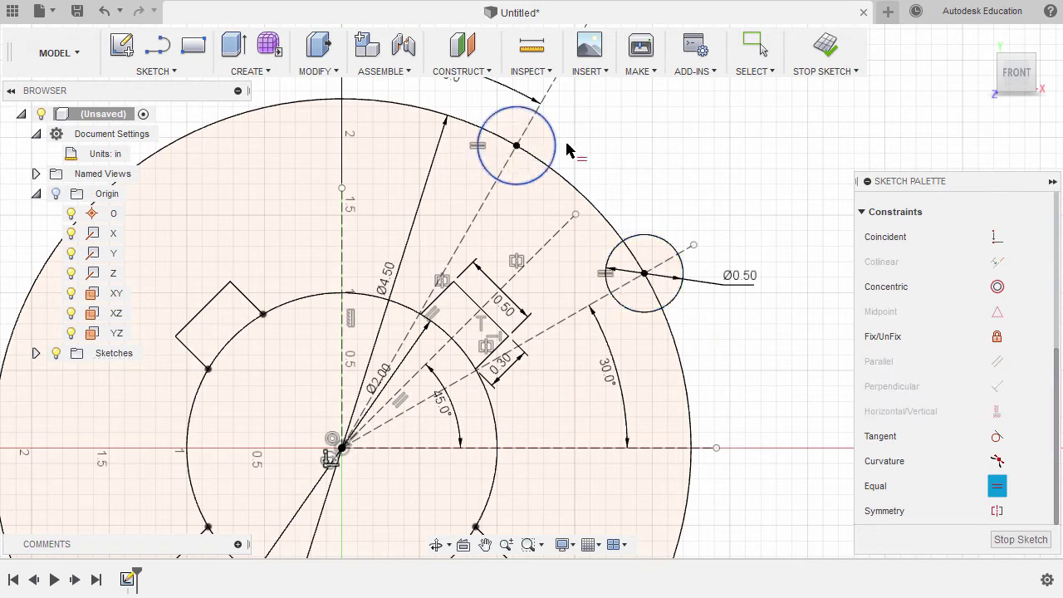
key("Escape")
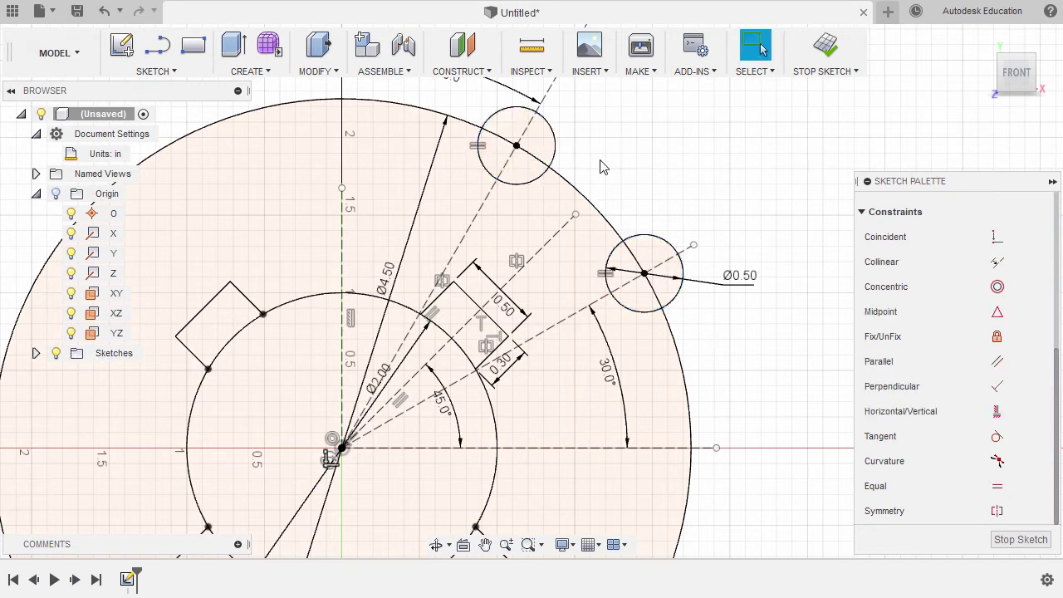
scroll(602, 166, "down", 5)
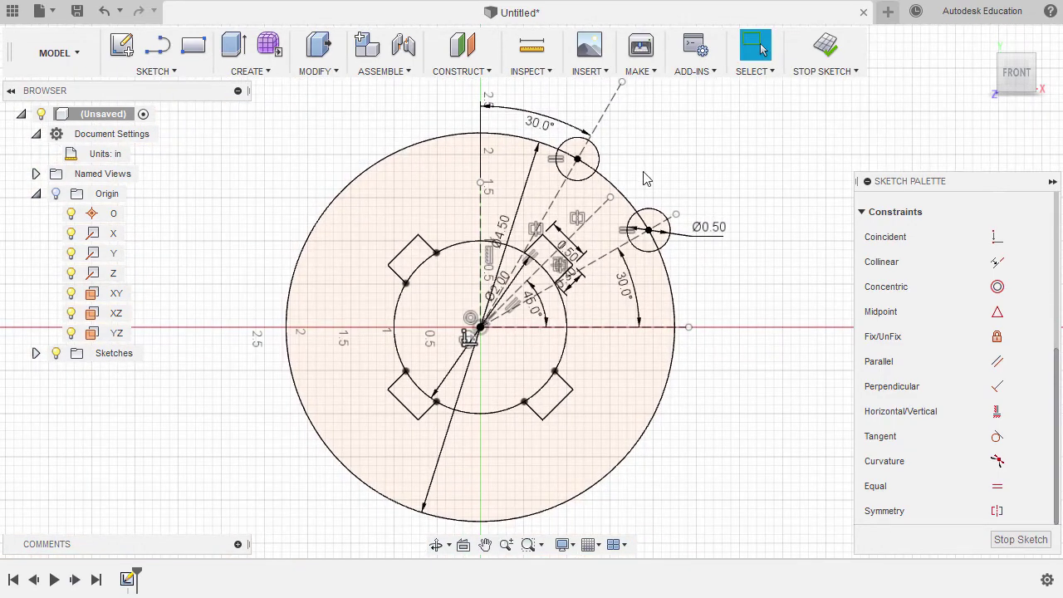
key("c")
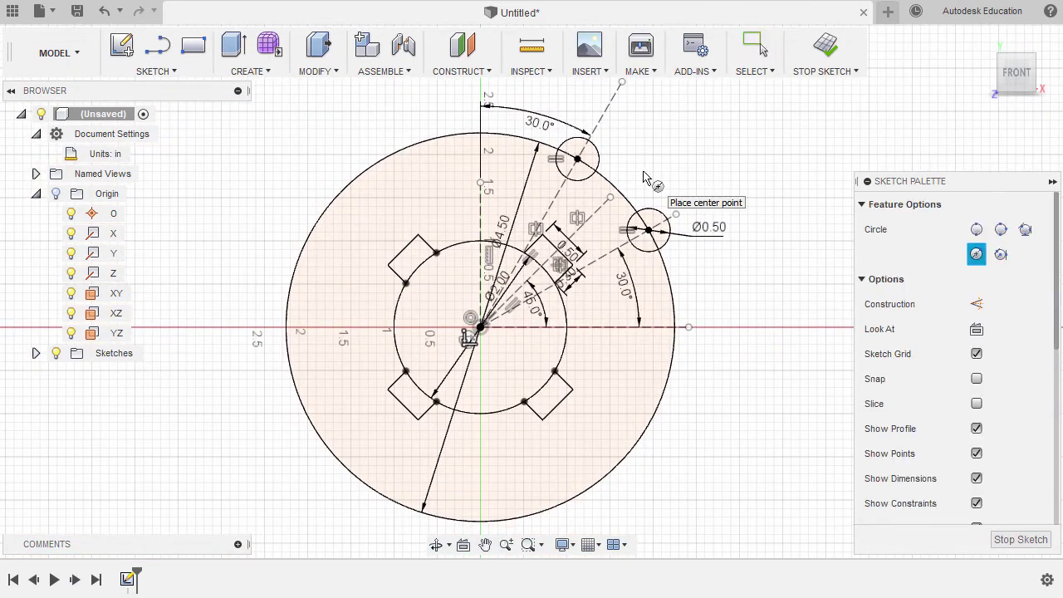
Step: Draw a larger origin-centred circle enclosing the 4.50 in circle and the small rim circles
left_click(481, 327)
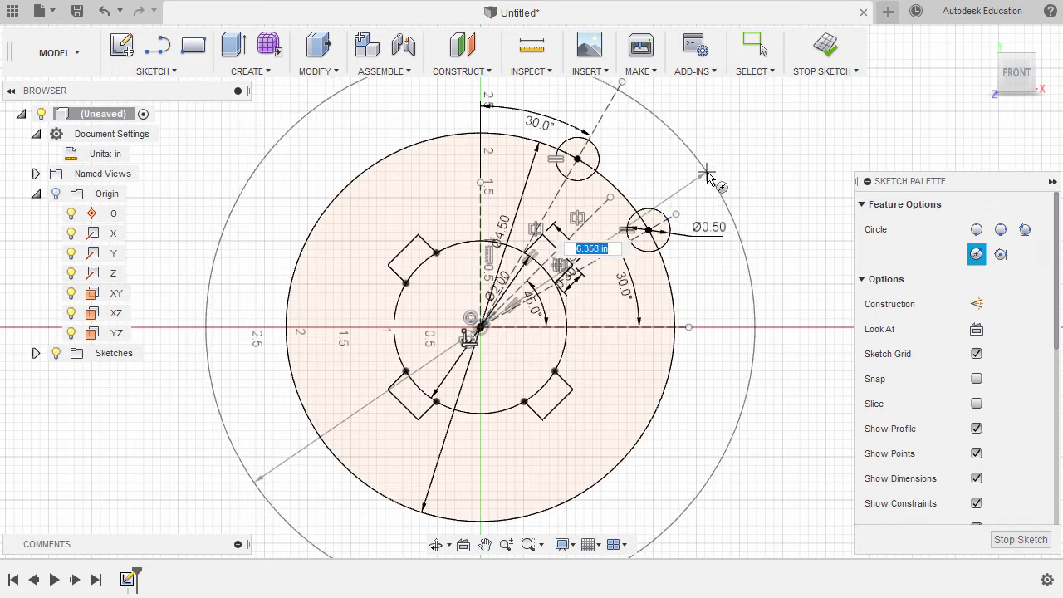
middle_click_drag(706, 174, 693, 189)
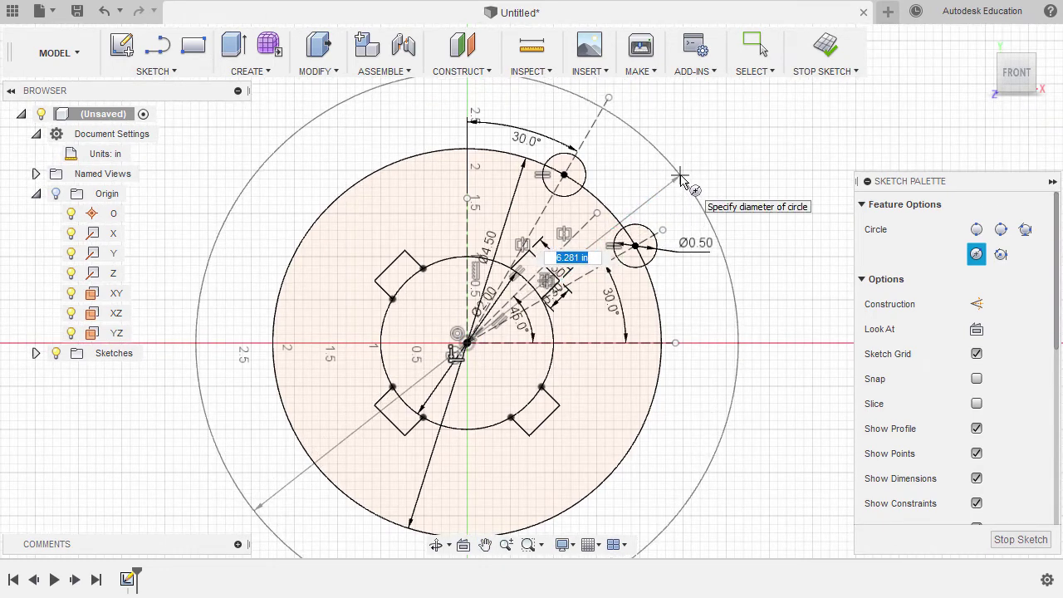
left_click(681, 179)
key("Escape")
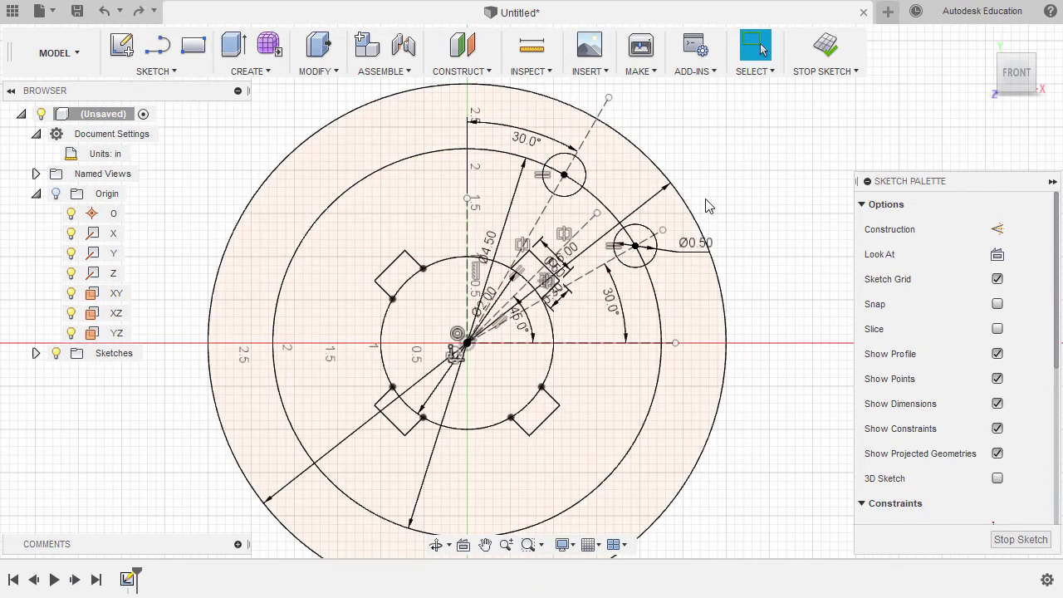
key("l")
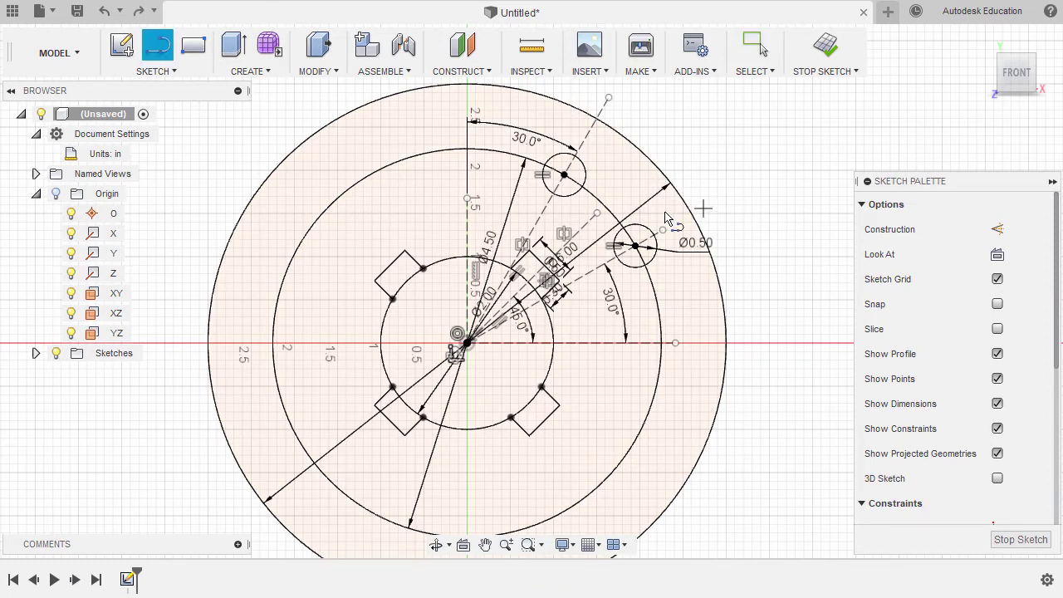
Step: Draw two lines from the origin to the outer circle, one near vertical and one near horizontal
left_click(468, 343)
left_click(525, 91)
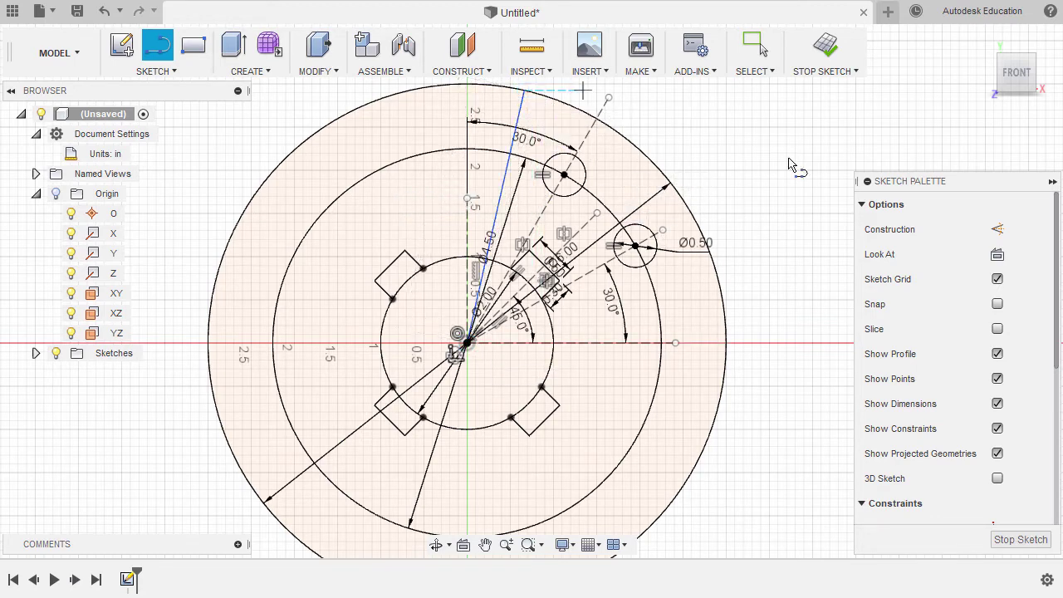
left_click(467, 343)
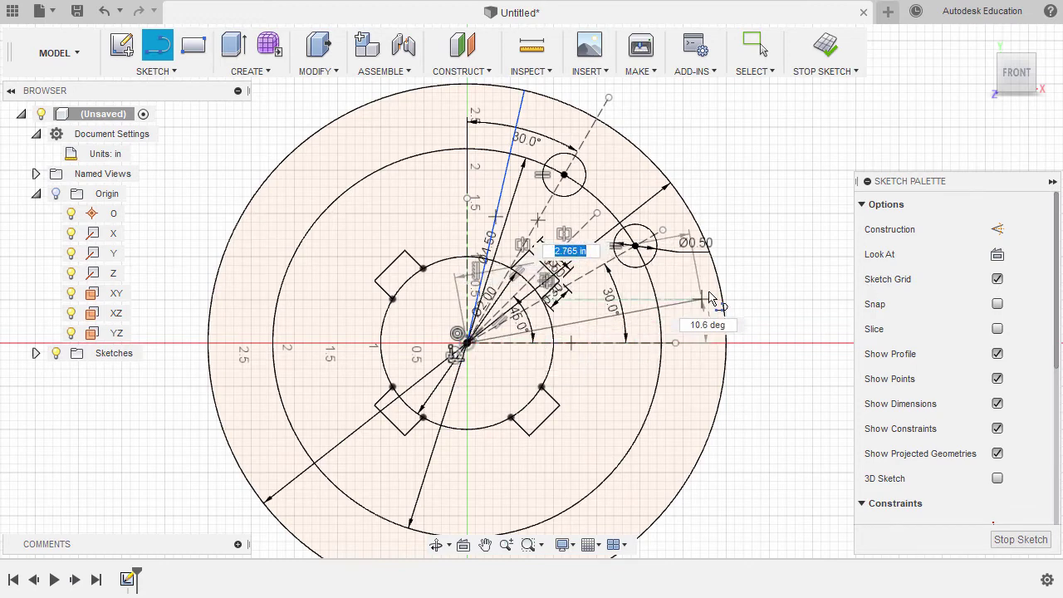
left_click(719, 291)
key("Escape")
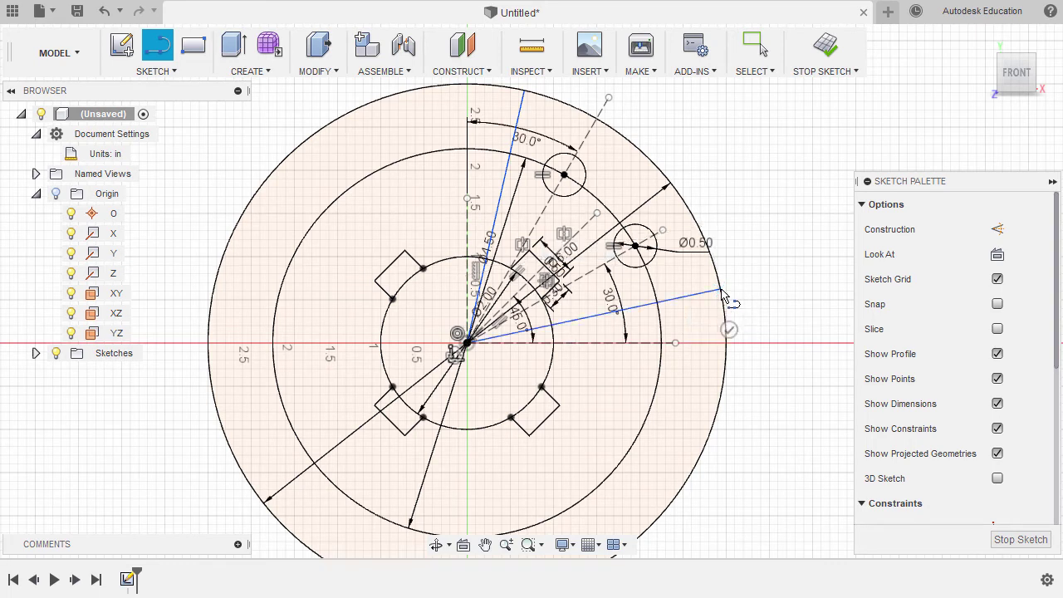
key("Escape")
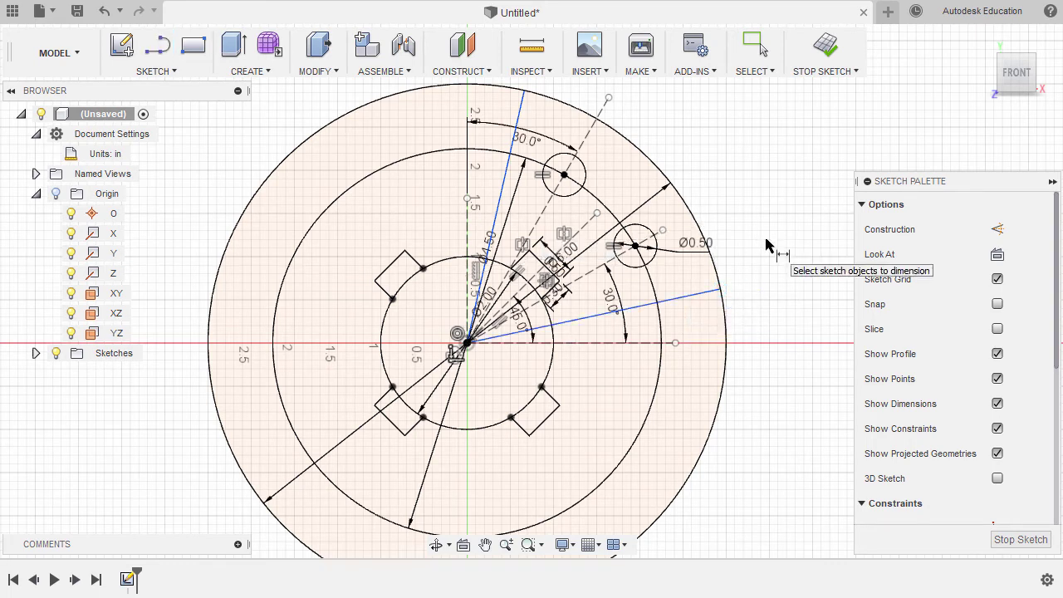
Step: Dimension both new lines at 15° from the vertical and horizontal construction lines
left_click(469, 229)
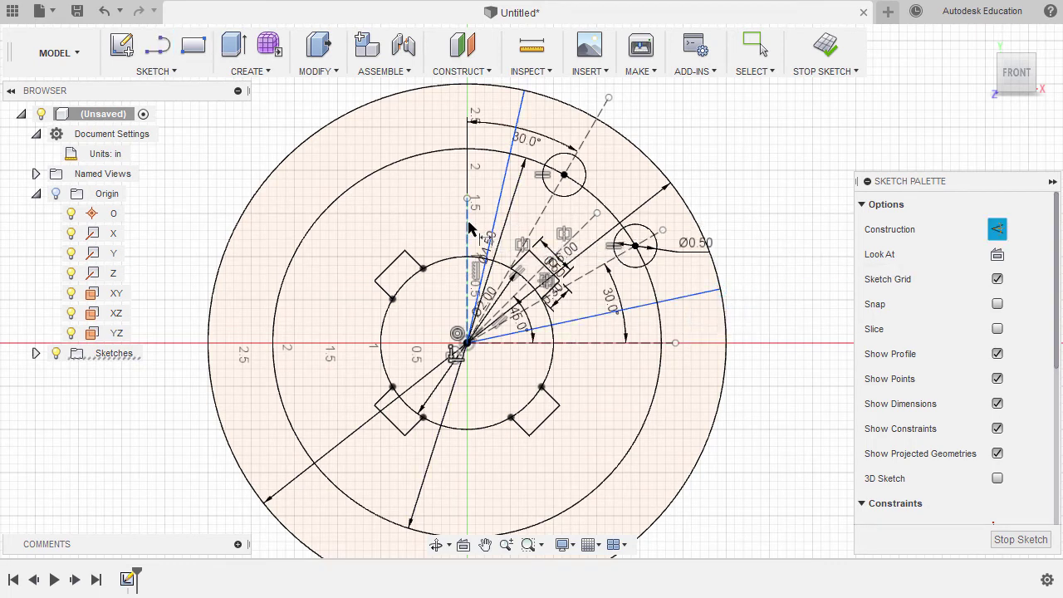
key("d")
left_click(501, 194)
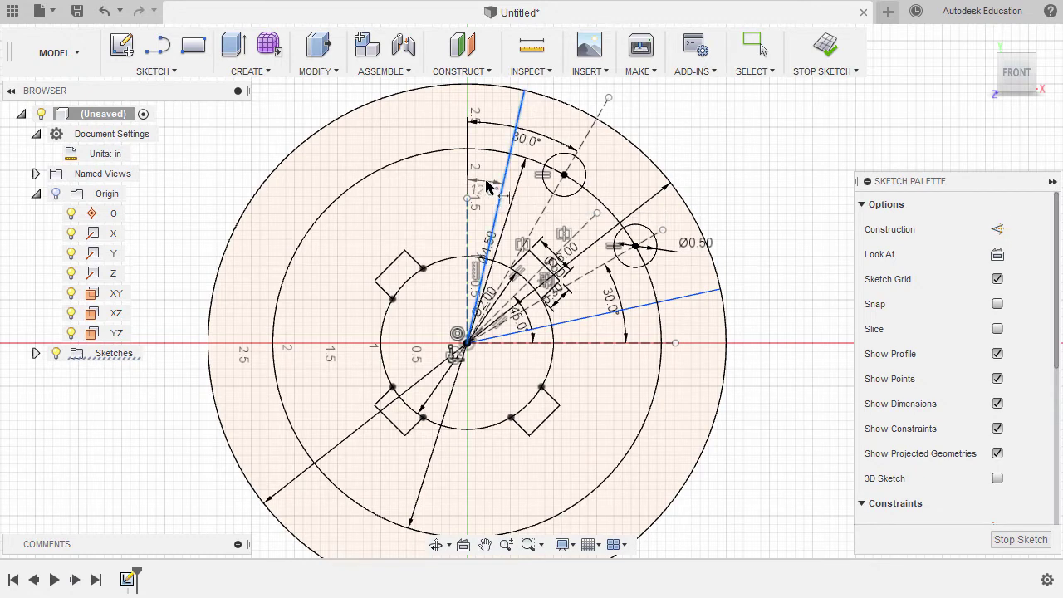
left_click(488, 186)
type("15")
key("Return")
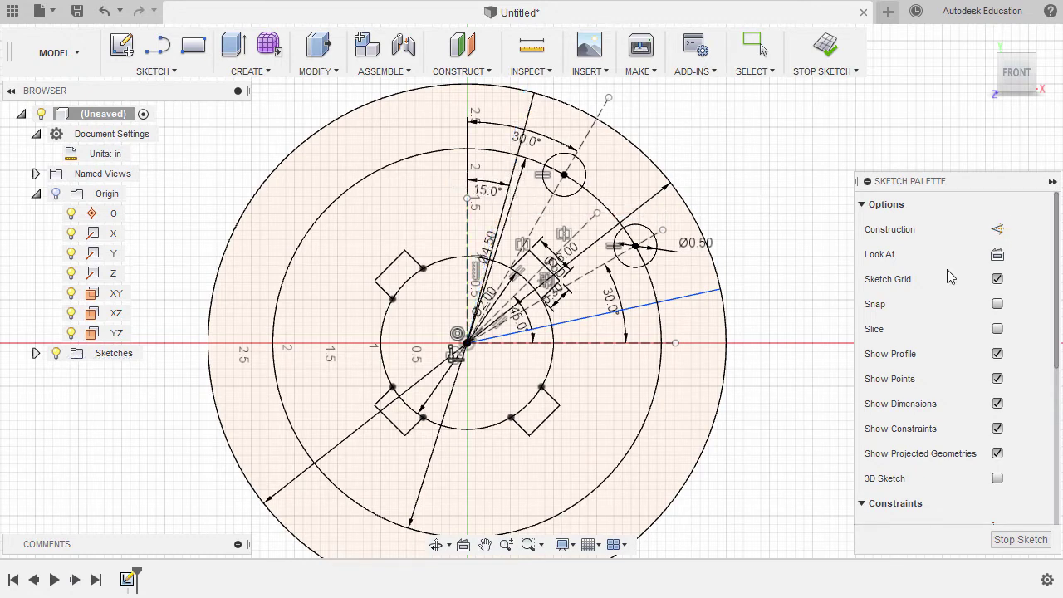
left_click(687, 301)
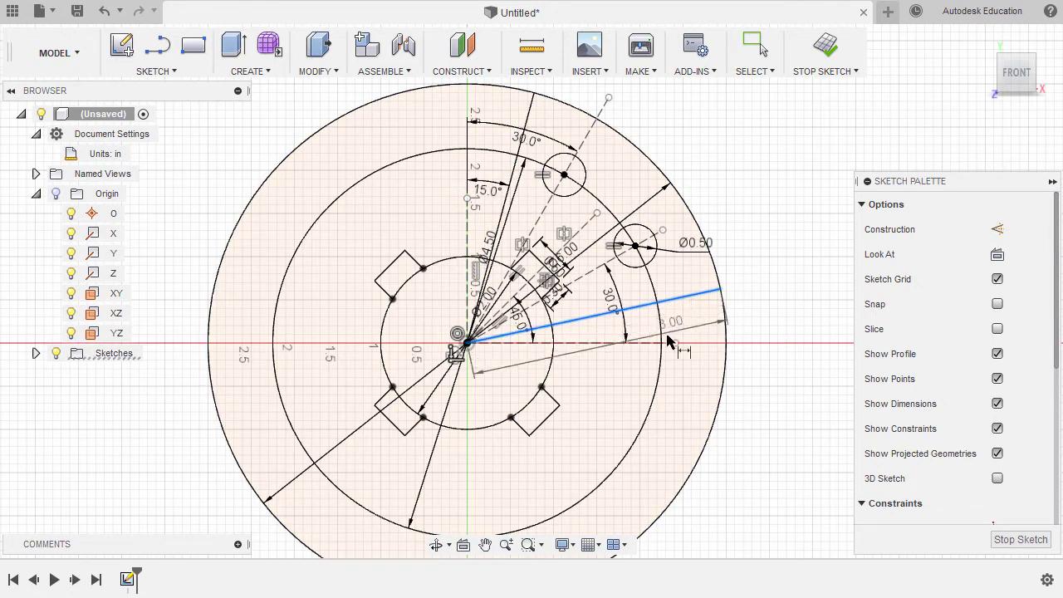
left_click(653, 342)
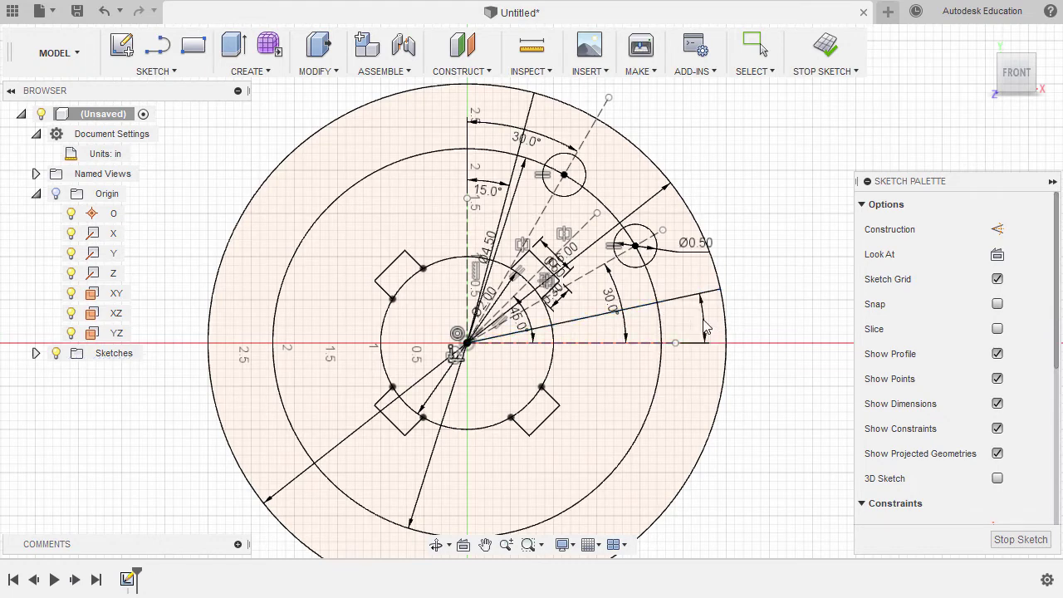
left_click(707, 323)
type("15")
key("Return")
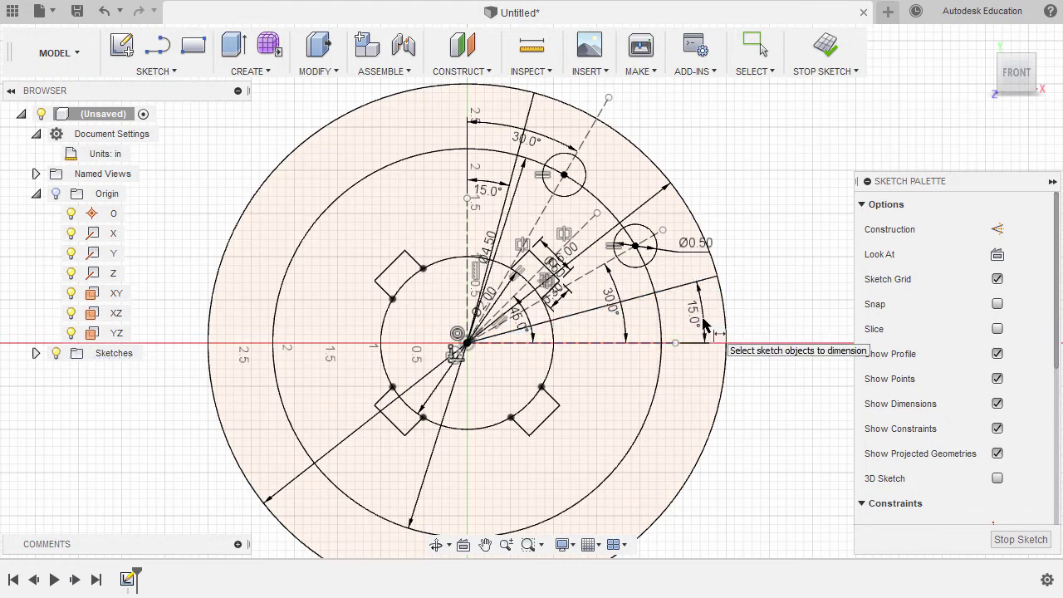
key("Escape")
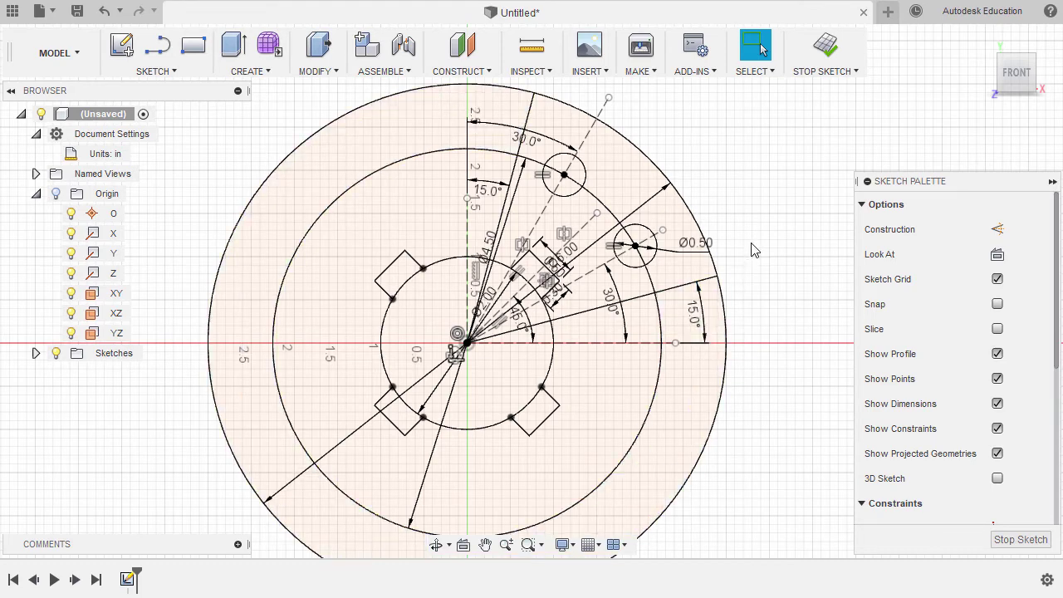
Step: Use Break to split both 15° lines where they cross the 4.50 in circle
key("s")
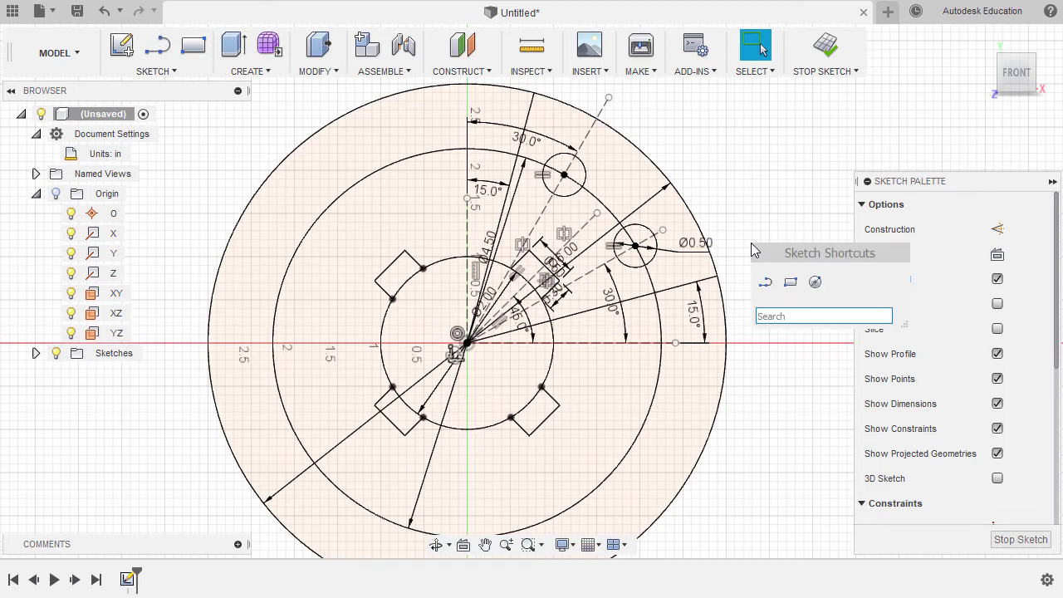
type("br")
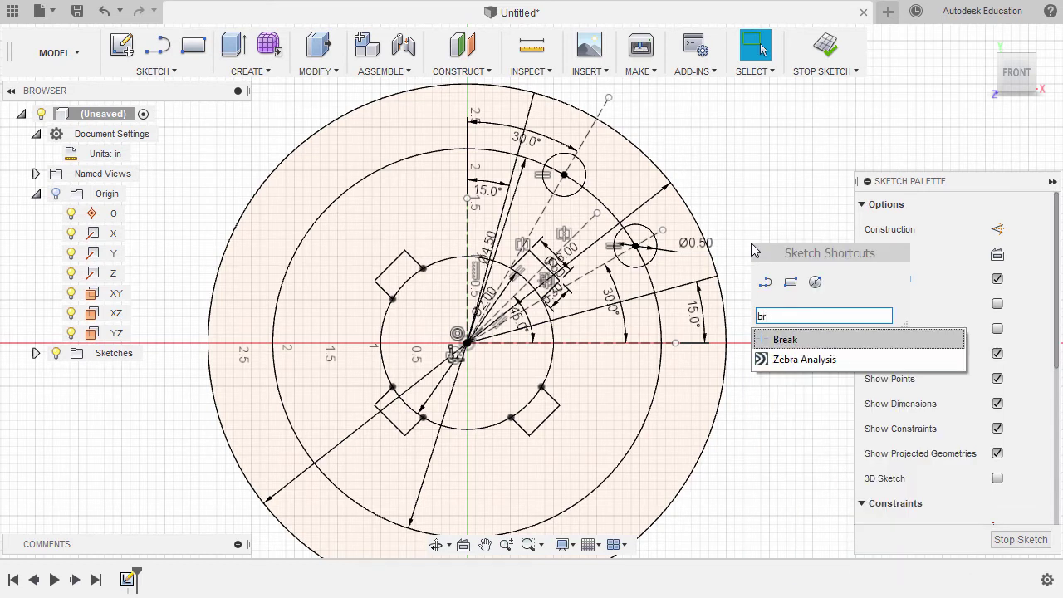
left_click(799, 341)
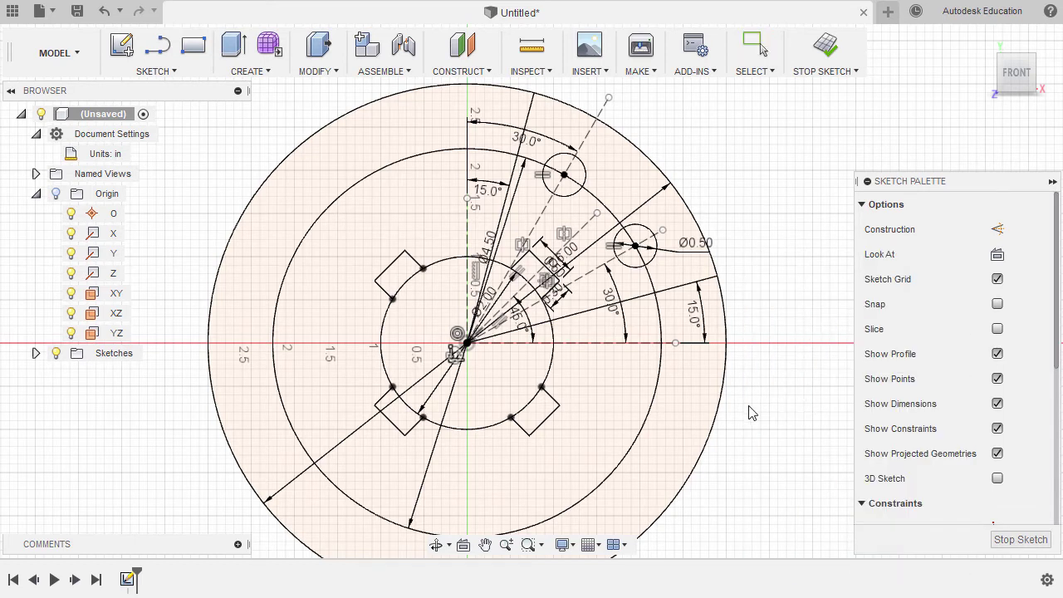
left_click(675, 297)
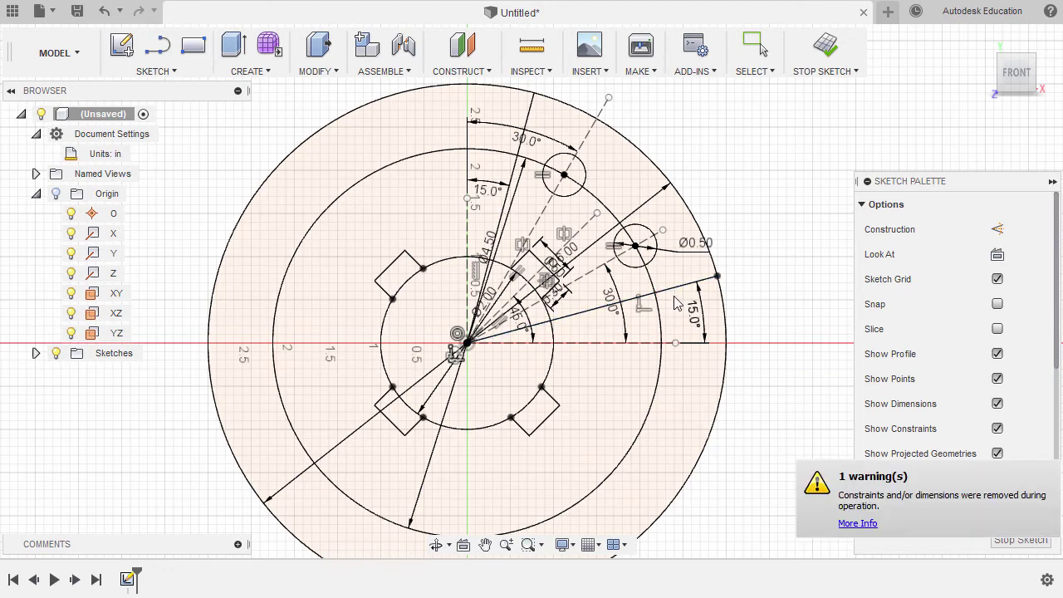
right_click(755, 228)
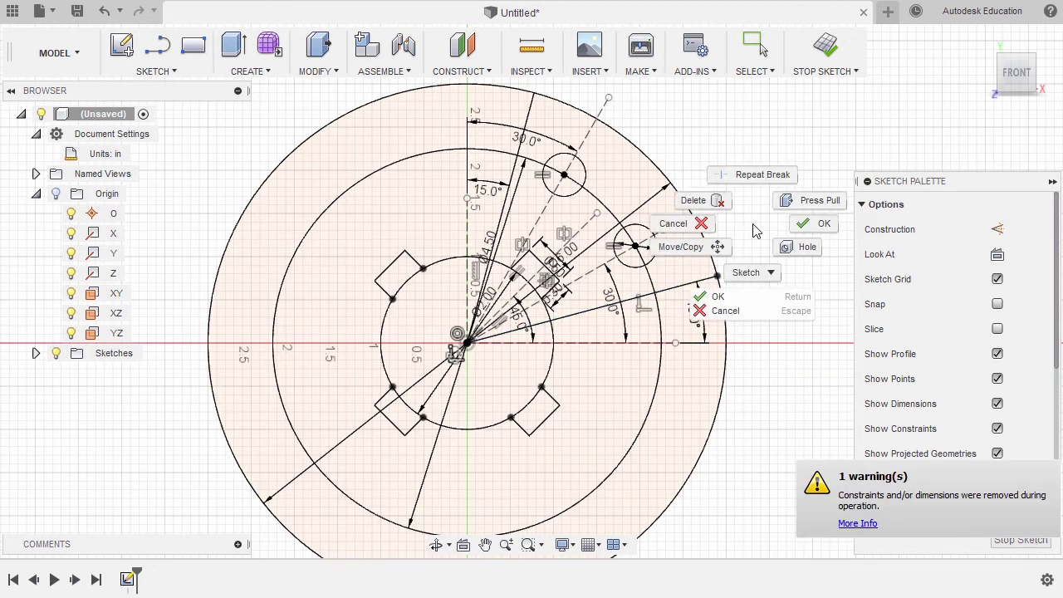
left_click(759, 174)
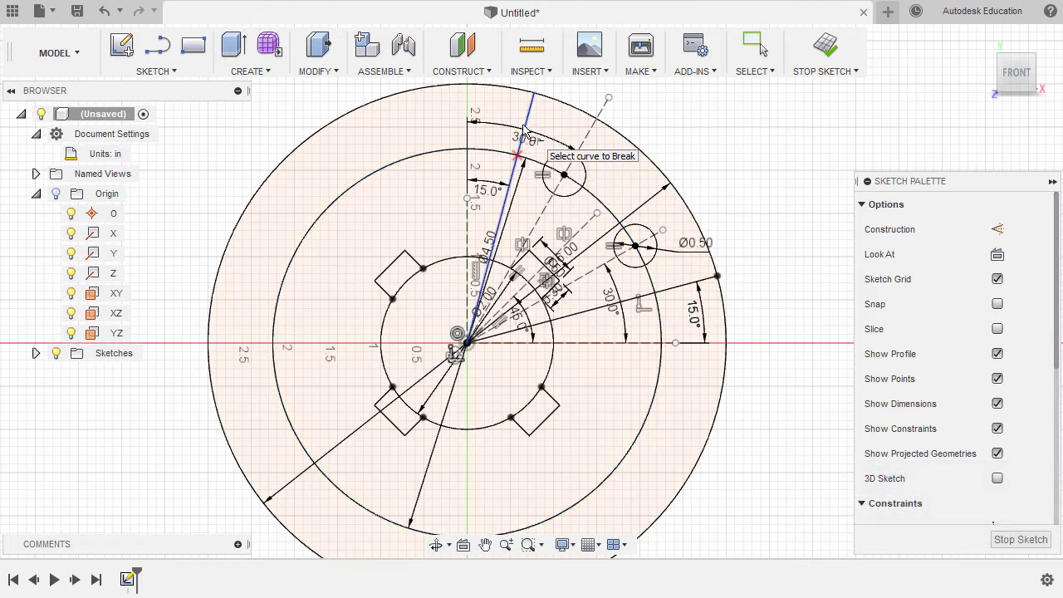
left_click(524, 128)
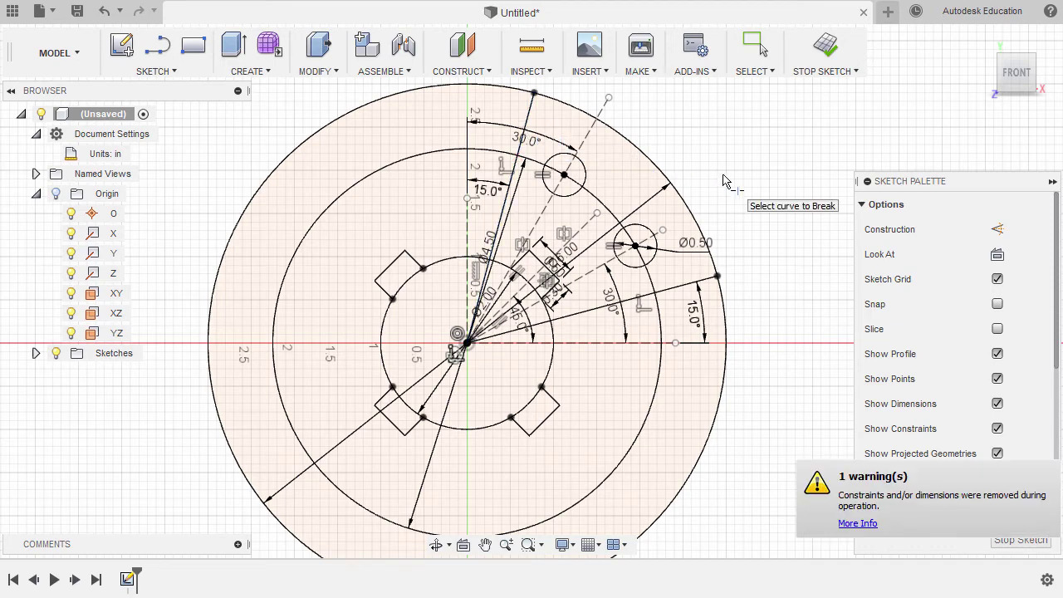
key("Escape")
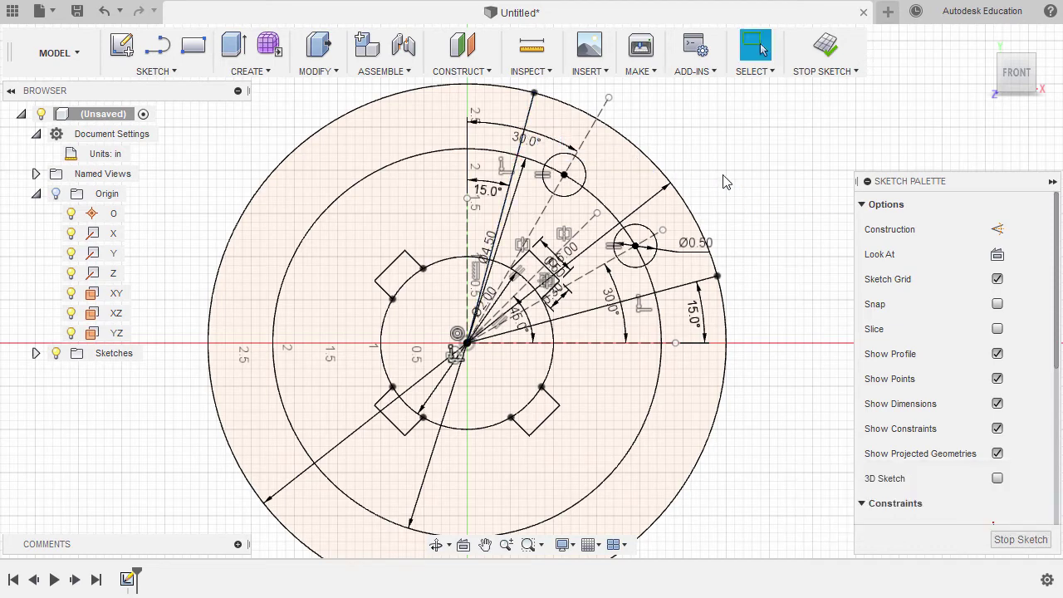
Step: Convert the inner segments of both 15° lines, origin to 4.50 in circle, to construction
left_click(515, 182)
key("x")
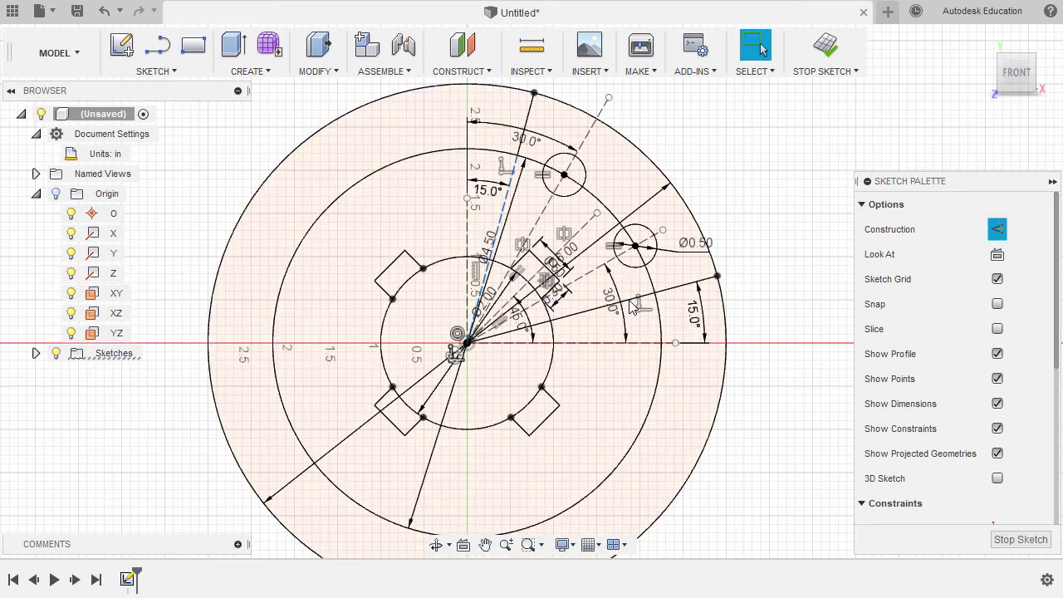
left_click(596, 319)
key("x")
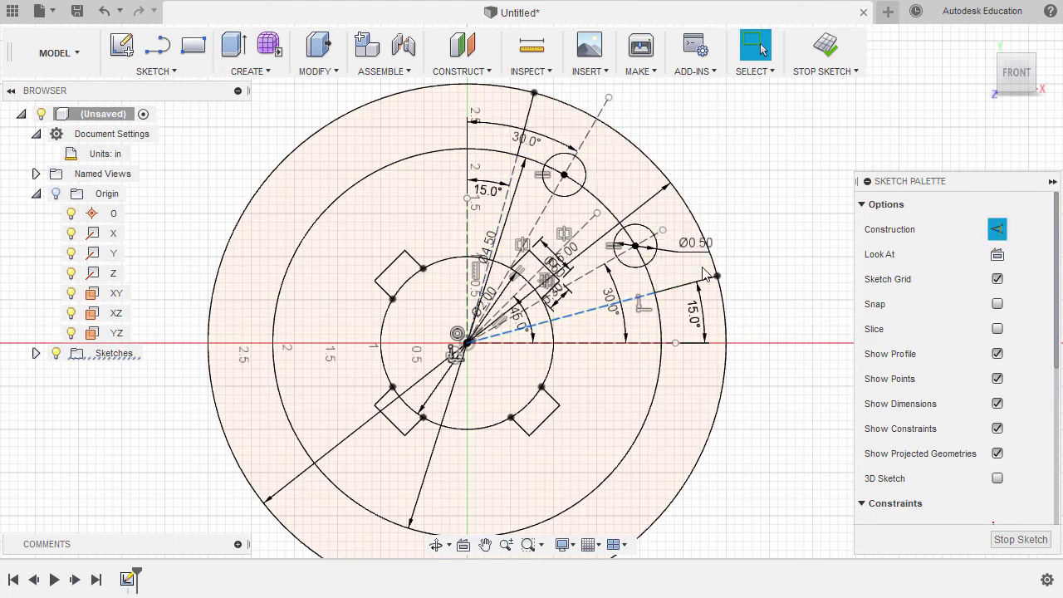
left_click(743, 243)
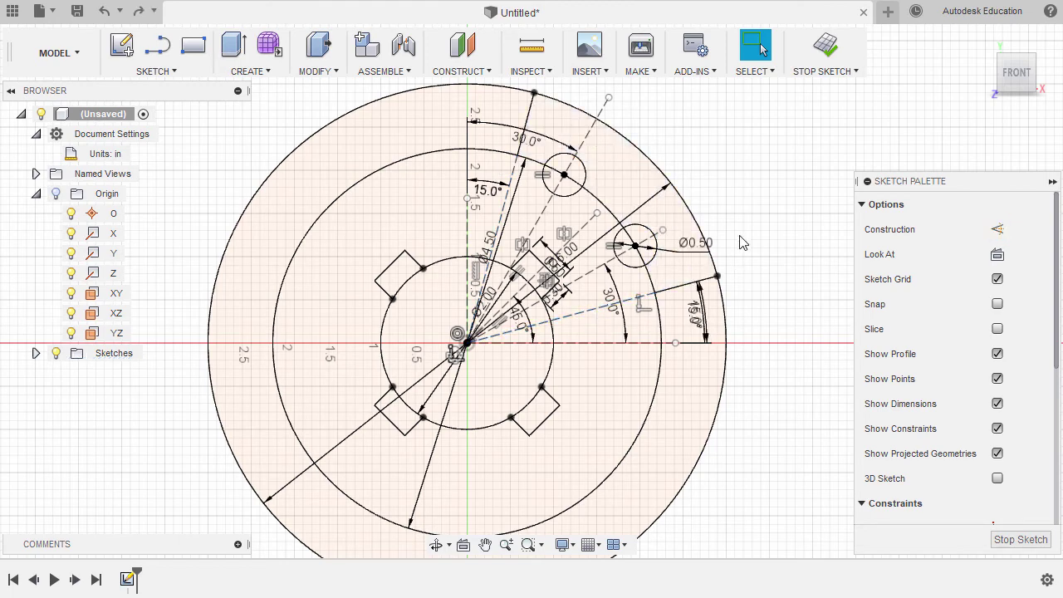
key("t")
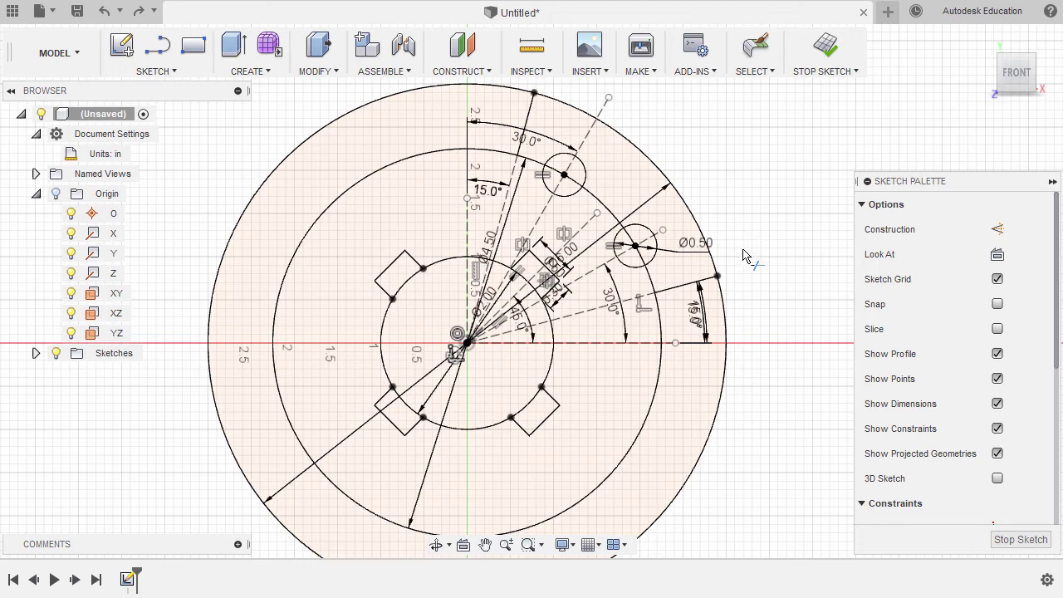
Step: Trim the largest circle, keeping only its arc between the two 15° lines
left_click(731, 333)
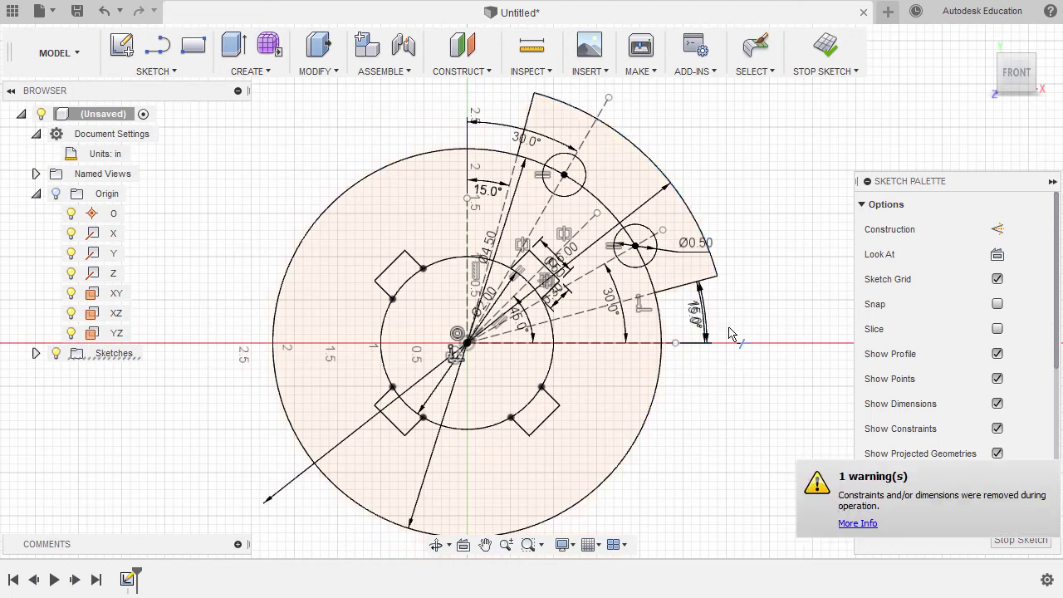
key("Escape")
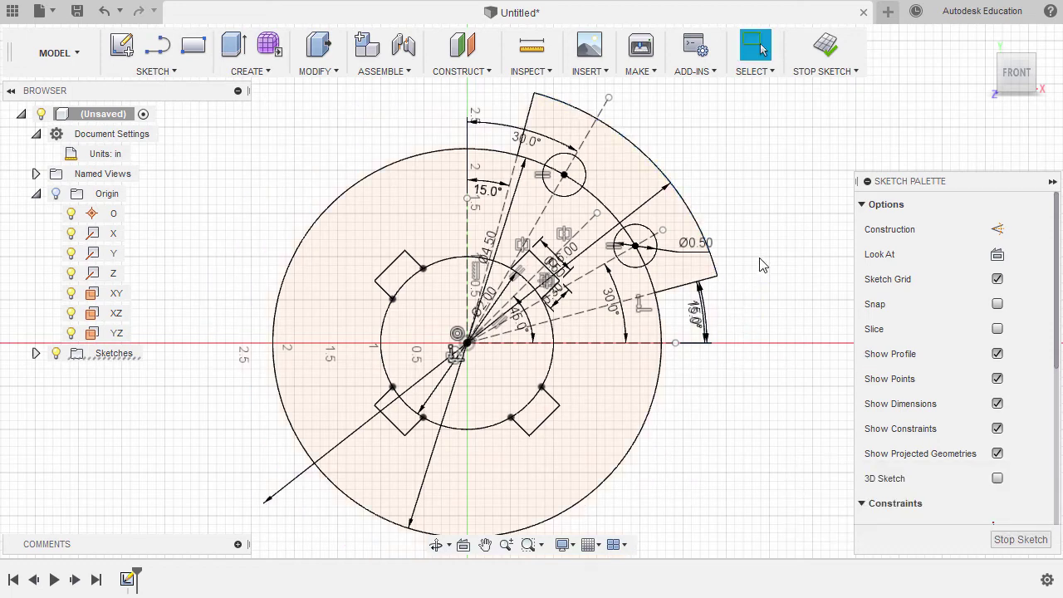
key("s")
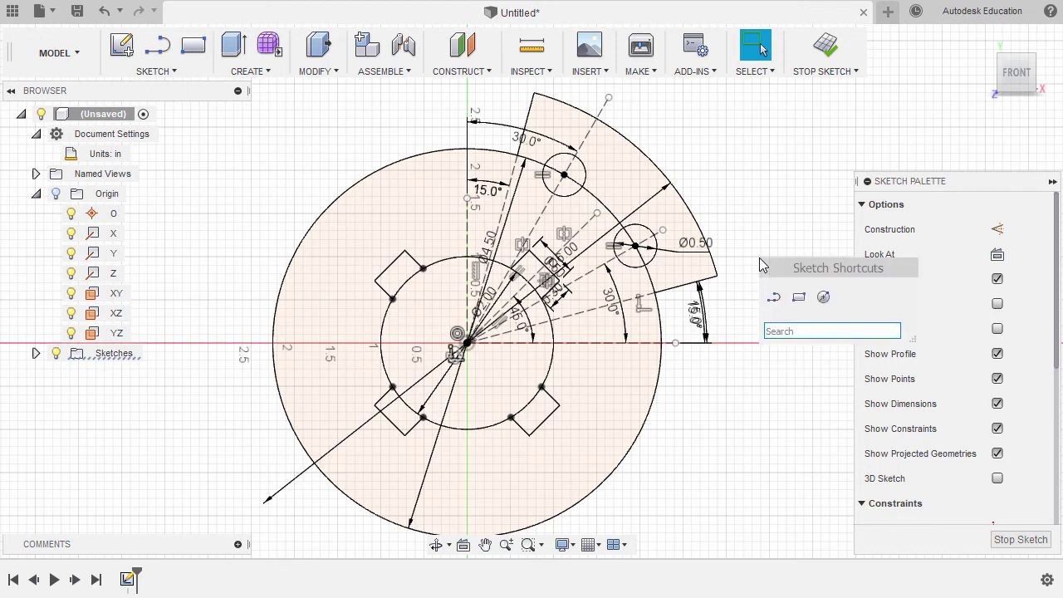
Step: Start a Circular Pattern of the wedge tab's arc, two edge lines and both Ø0.50 holes
type("patt")
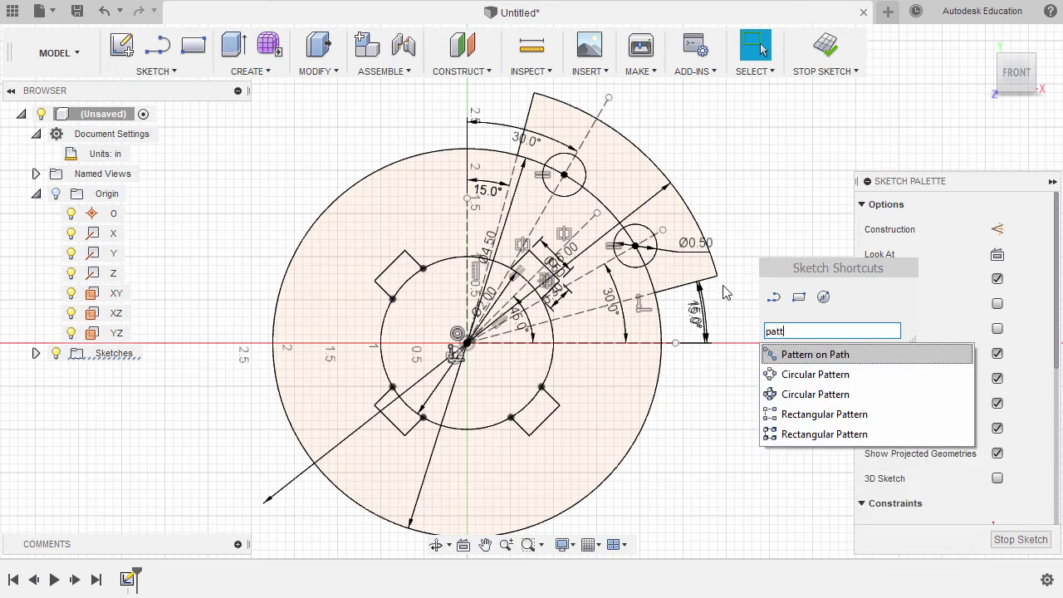
left_click(818, 378)
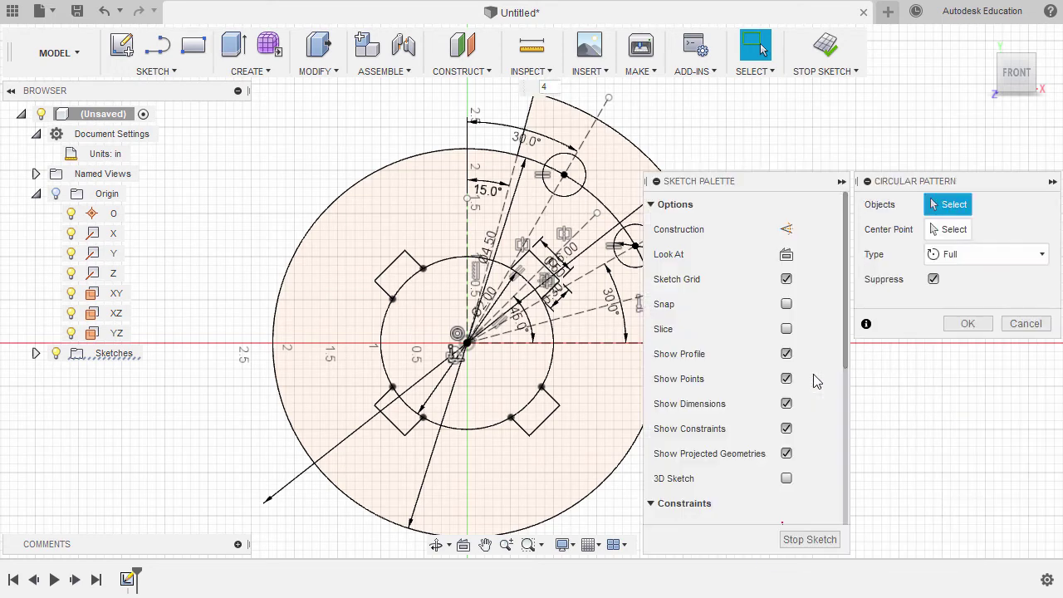
middle_click_drag(530, 127, 383, 187)
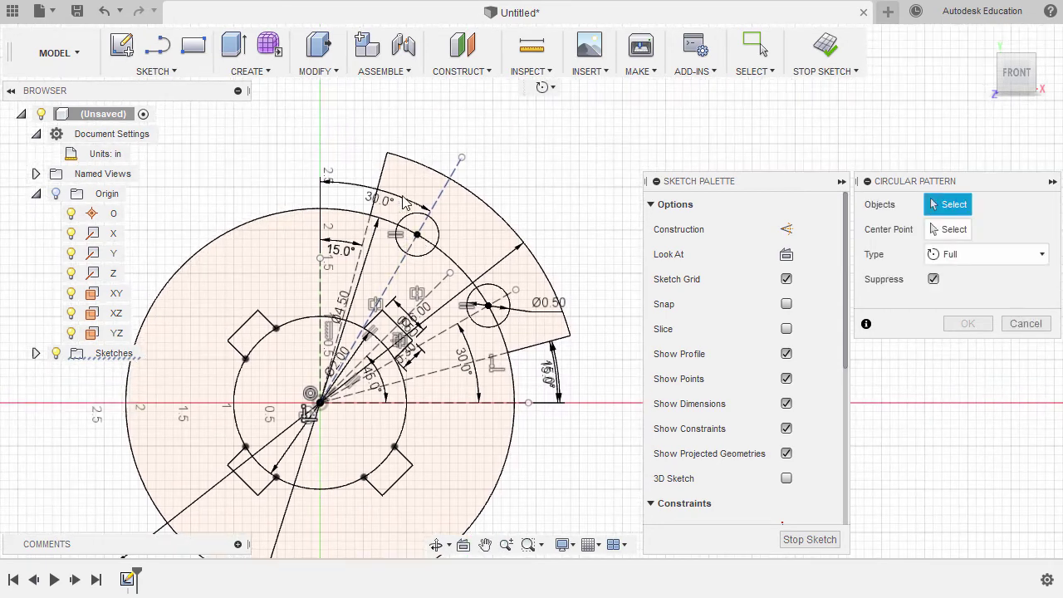
left_click(379, 186)
left_click(436, 171)
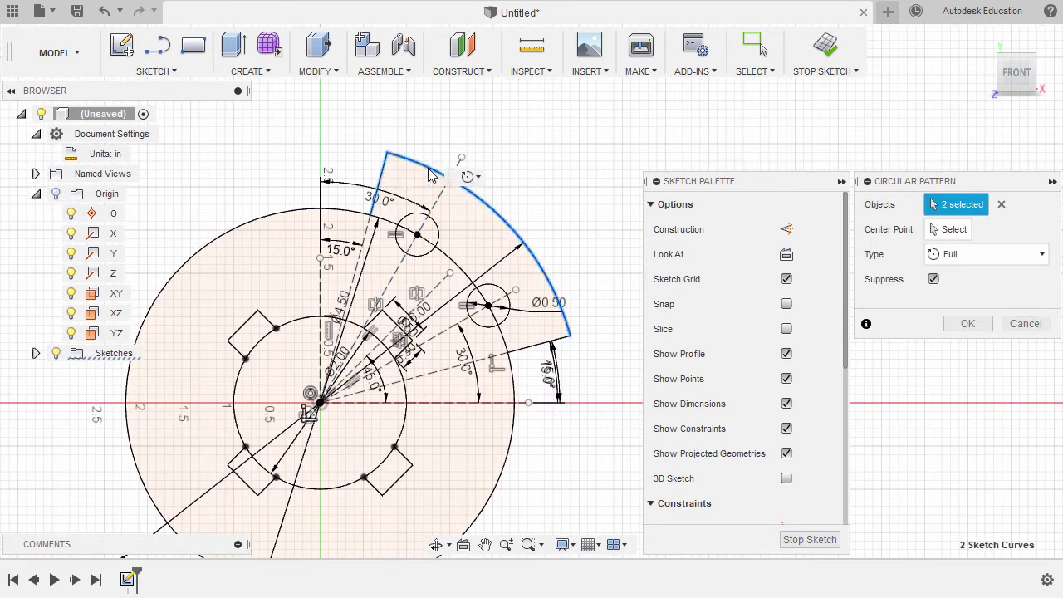
left_click(529, 351)
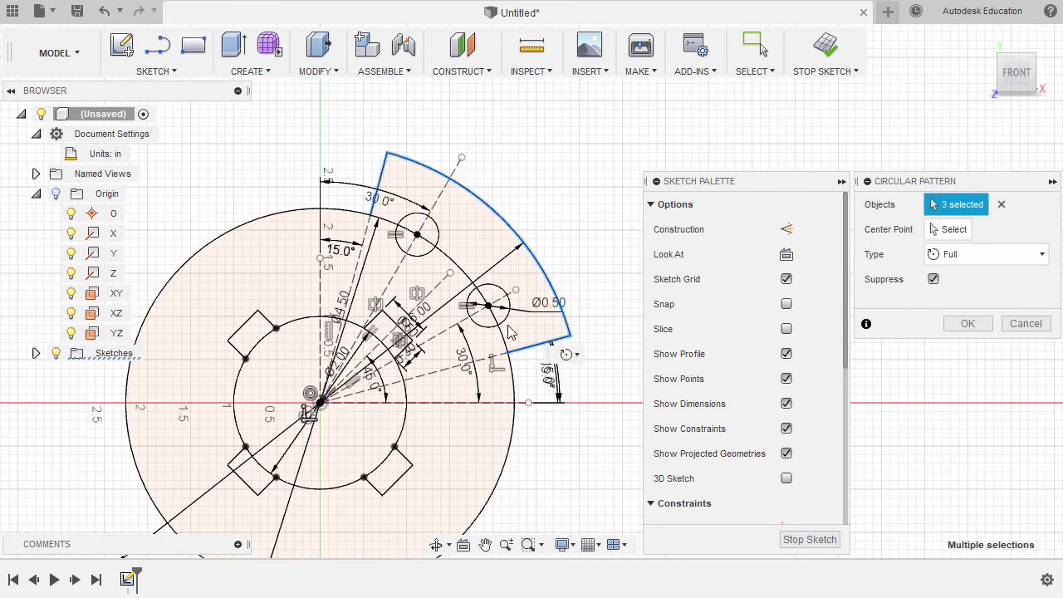
left_click(477, 290)
left_click(437, 241)
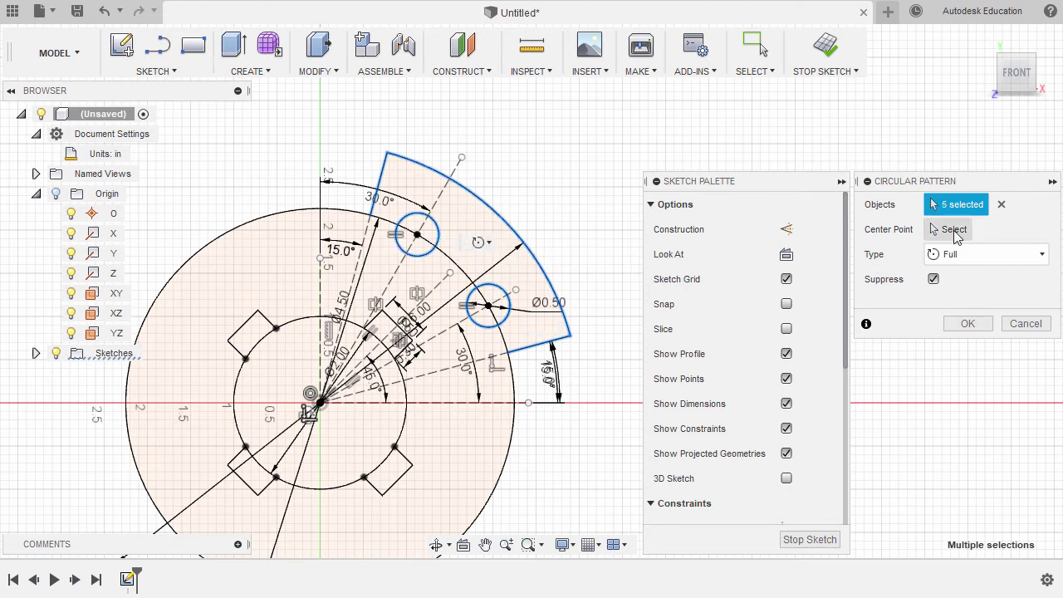
Step: Pattern them around the sketch origin with a quantity of 4
left_click(954, 230)
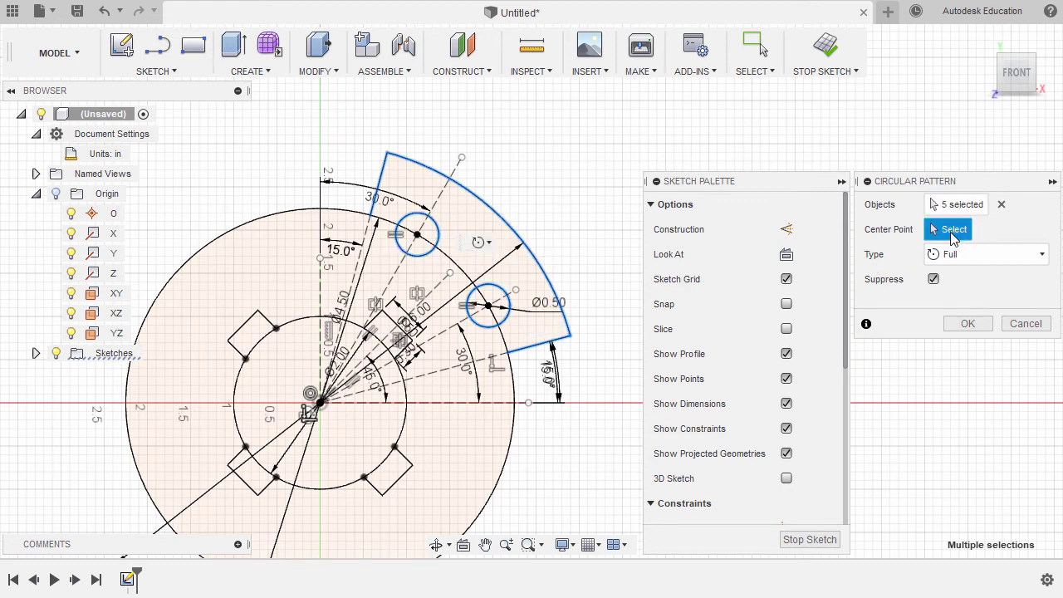
left_click(321, 408)
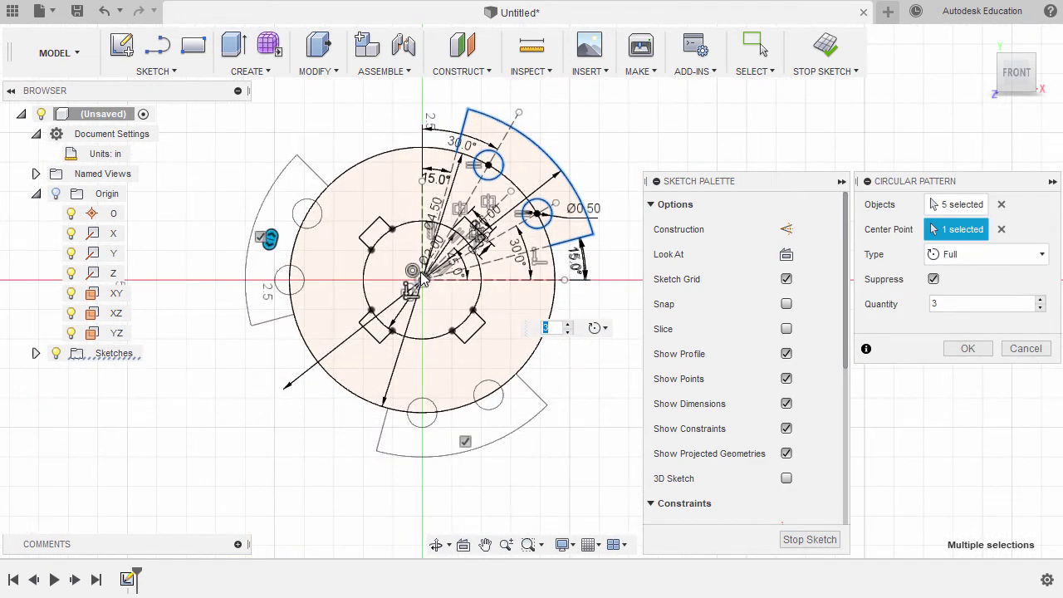
double_click(935, 304)
type("4")
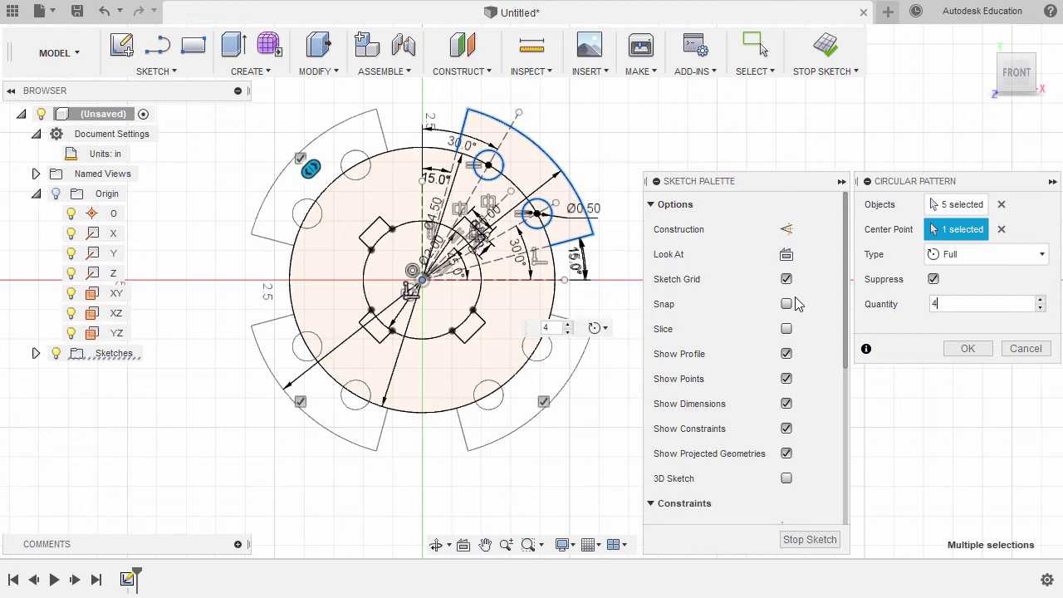
left_click(968, 349)
middle_click_drag(671, 316, 743, 366)
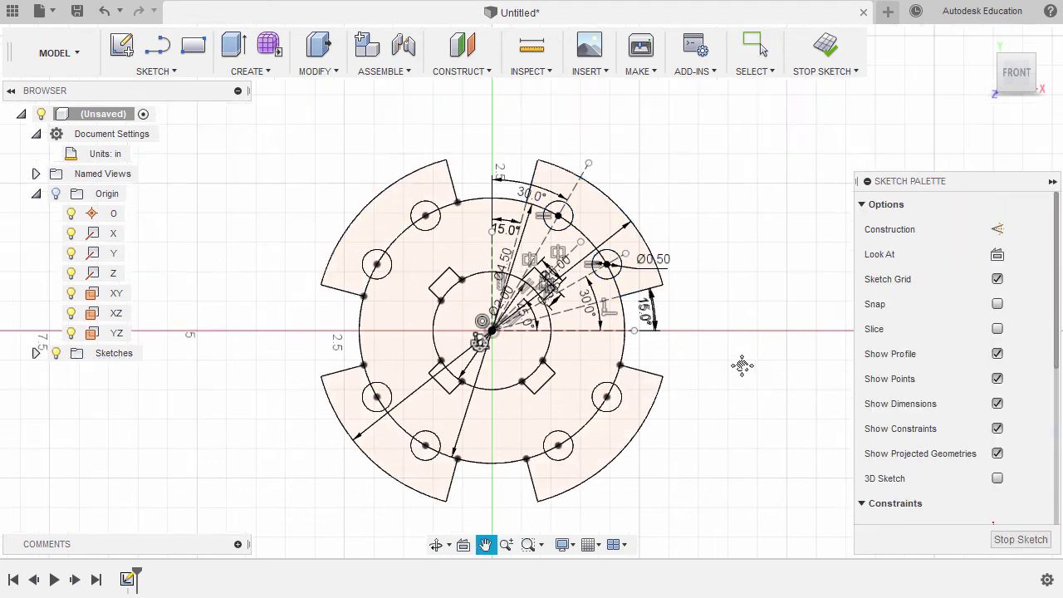
Step: Pan and zoom to review the completed patterned sketch
key("Escape")
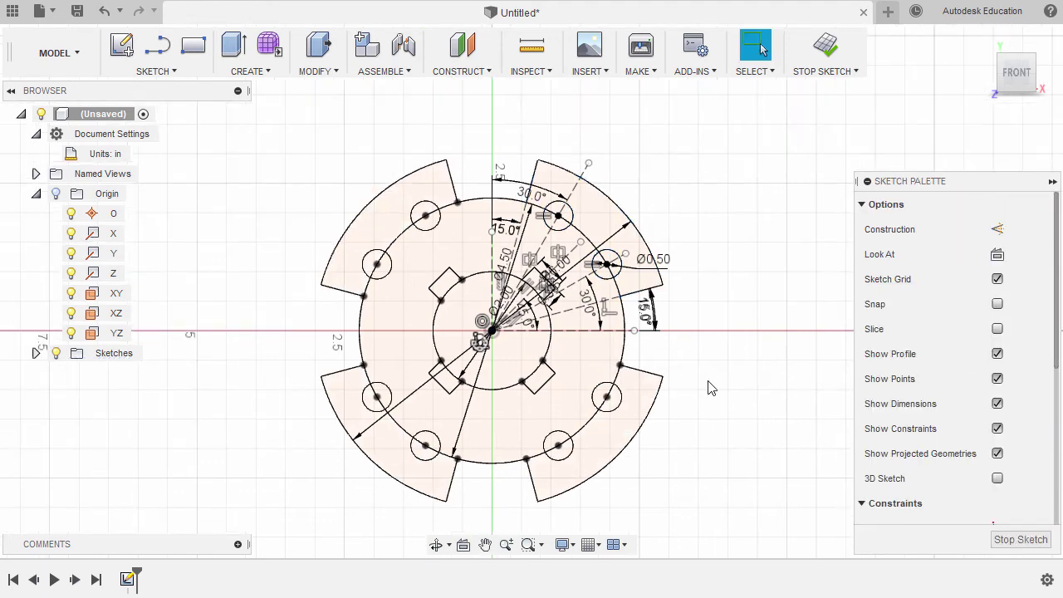
scroll(469, 311, "up", 3)
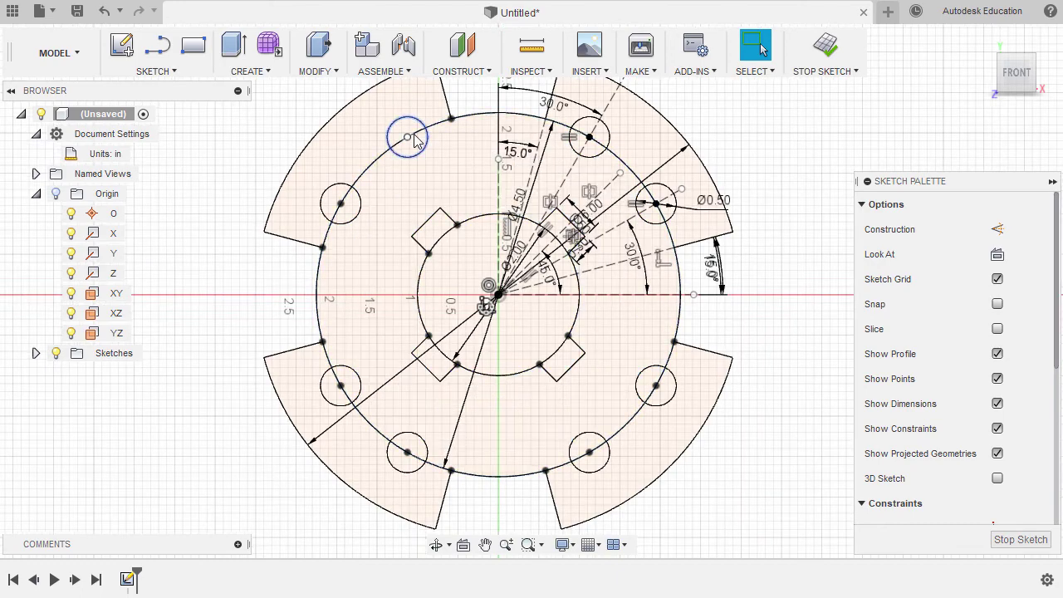
scroll(775, 309, "down", 2)
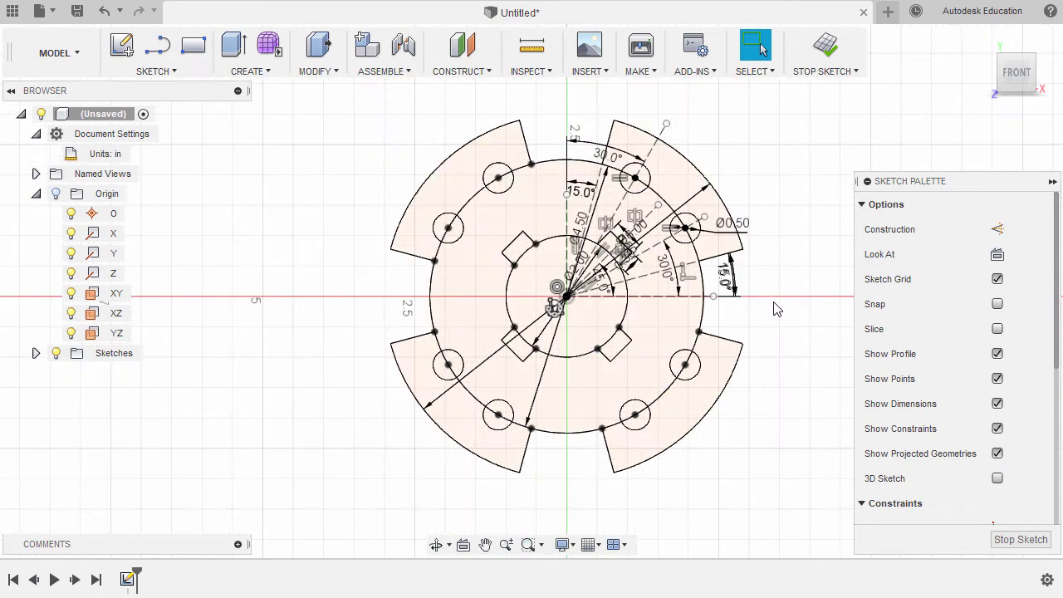
middle_click_drag(775, 309, 713, 332)
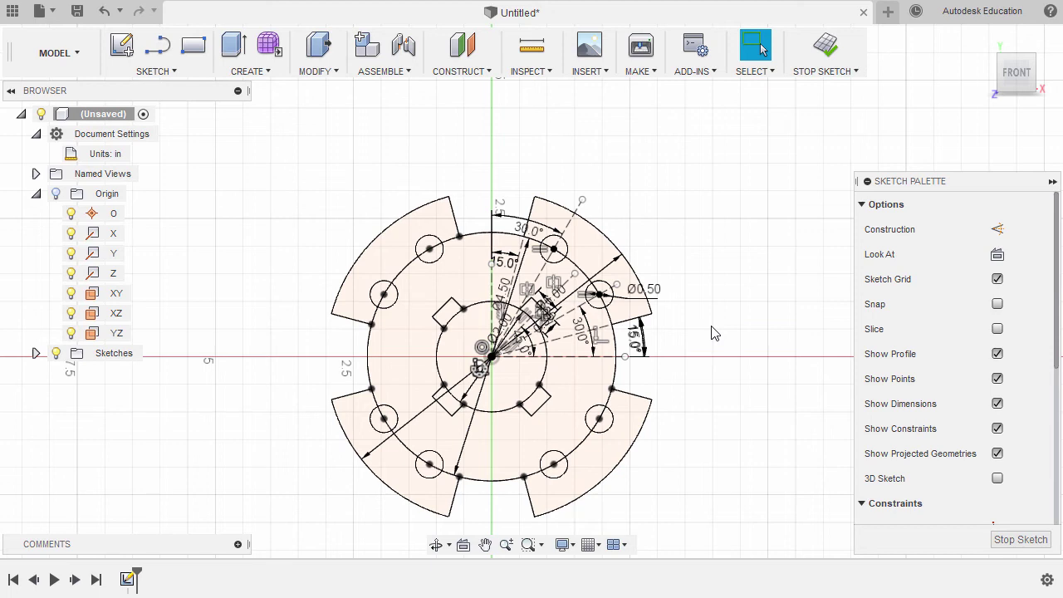
middle_click_drag(713, 333, 723, 309)
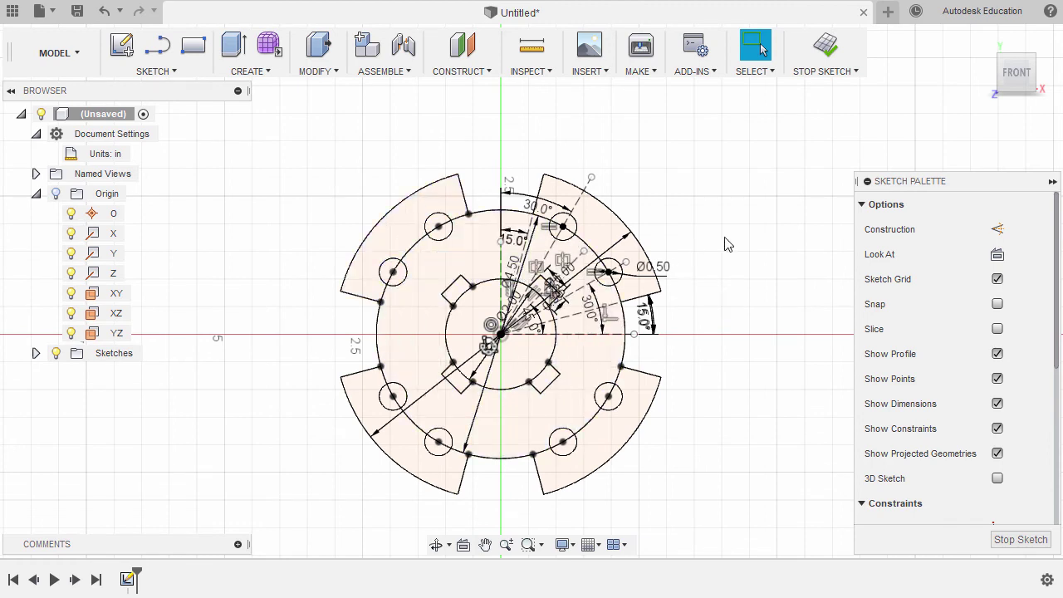
Step: Start an extrude and select the central ring plus the four rim segment profiles
key("e")
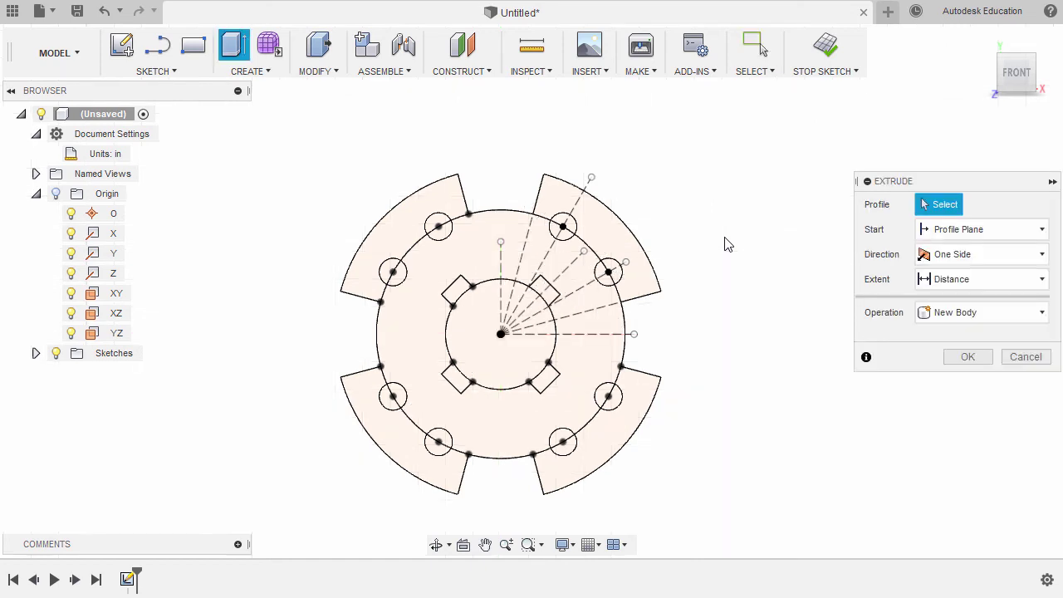
left_click(405, 238)
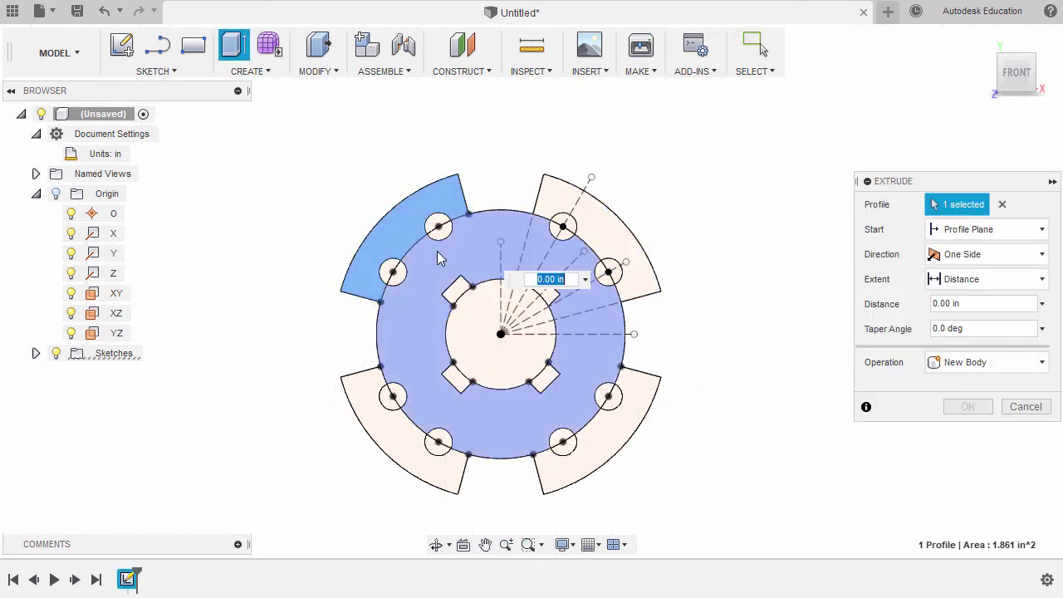
left_click(438, 251)
left_click(602, 265)
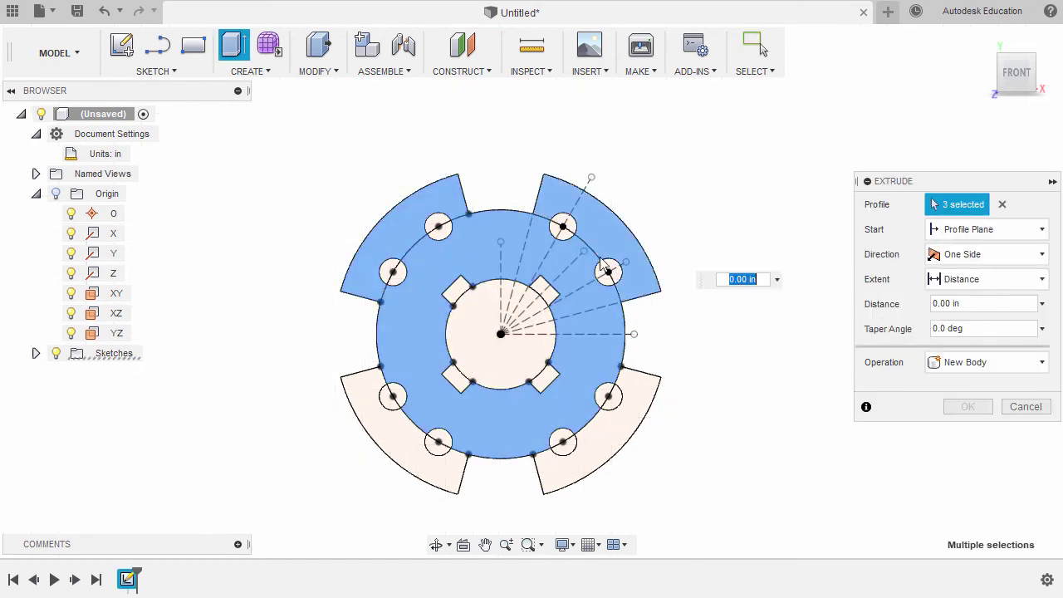
left_click(609, 427)
left_click(420, 439)
middle_click_drag(700, 292, 585, 305, "shift")
left_click(984, 39)
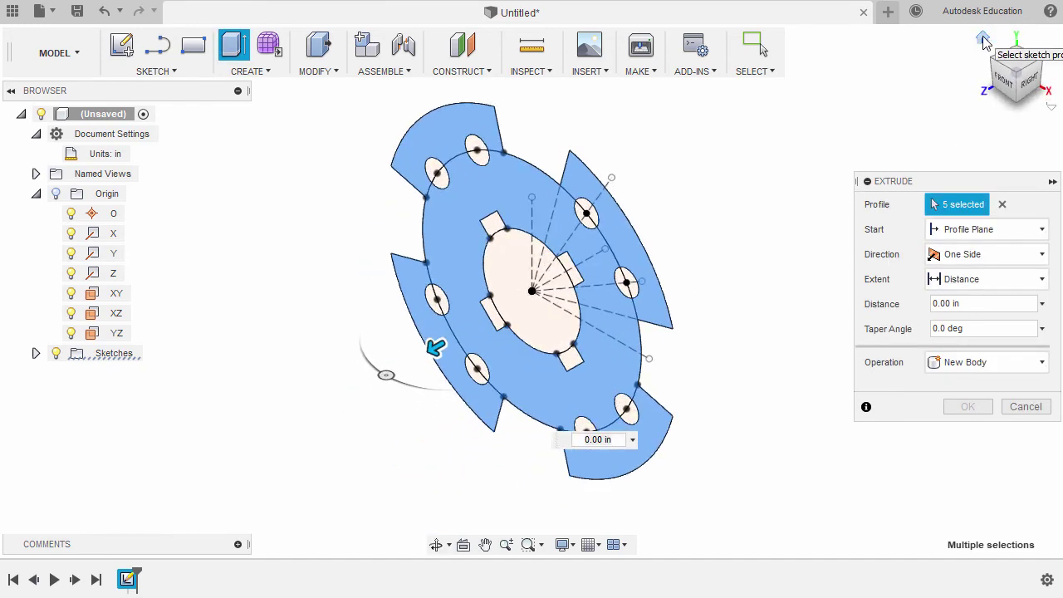
Step: Extrude the profiles symmetrically to a 0.2 in whole length
left_click(965, 259)
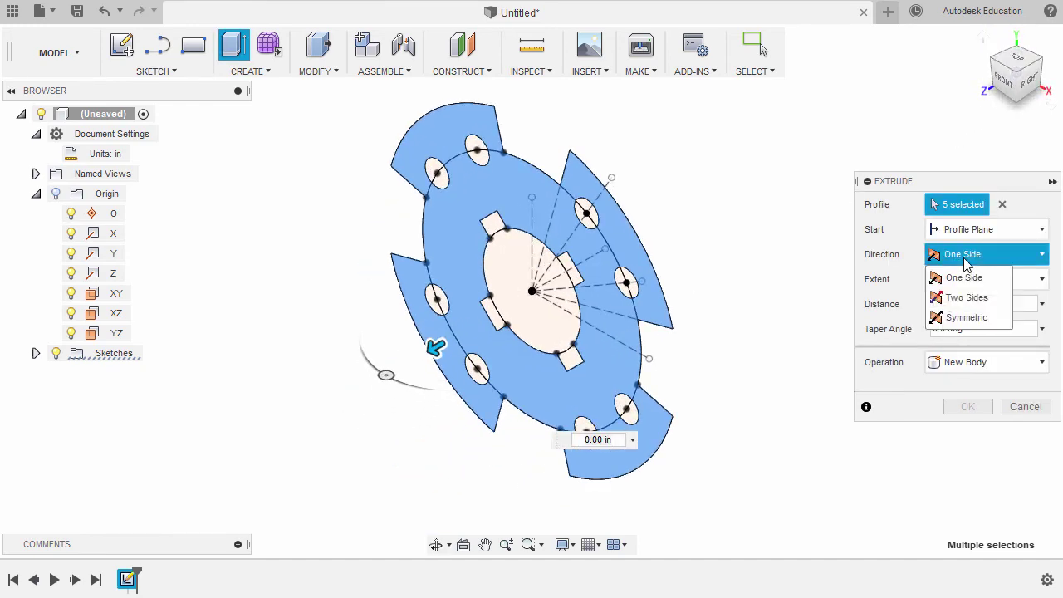
left_click(960, 317)
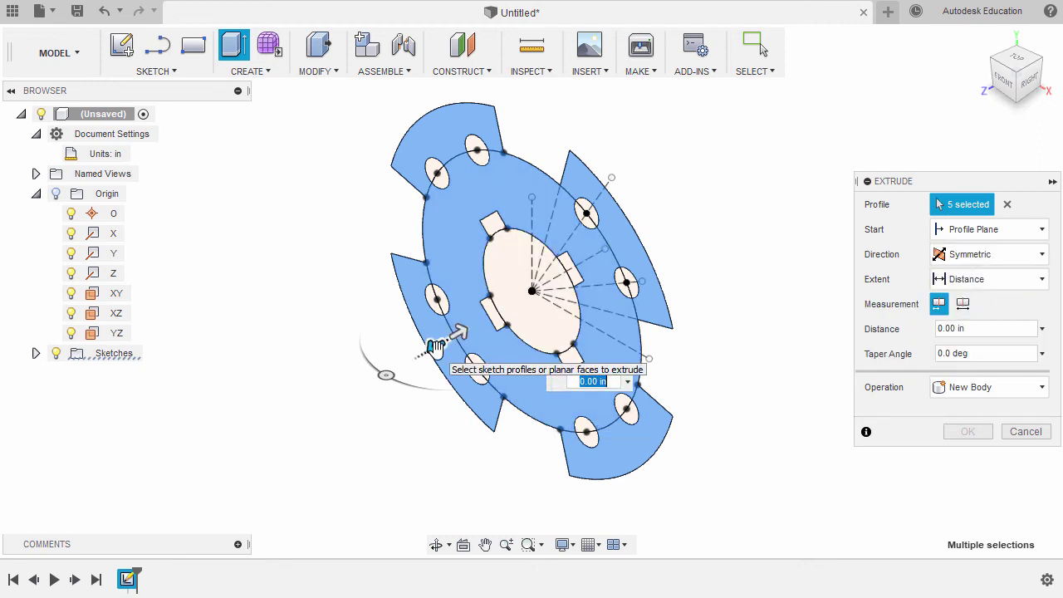
left_click_drag(429, 352, 420, 353)
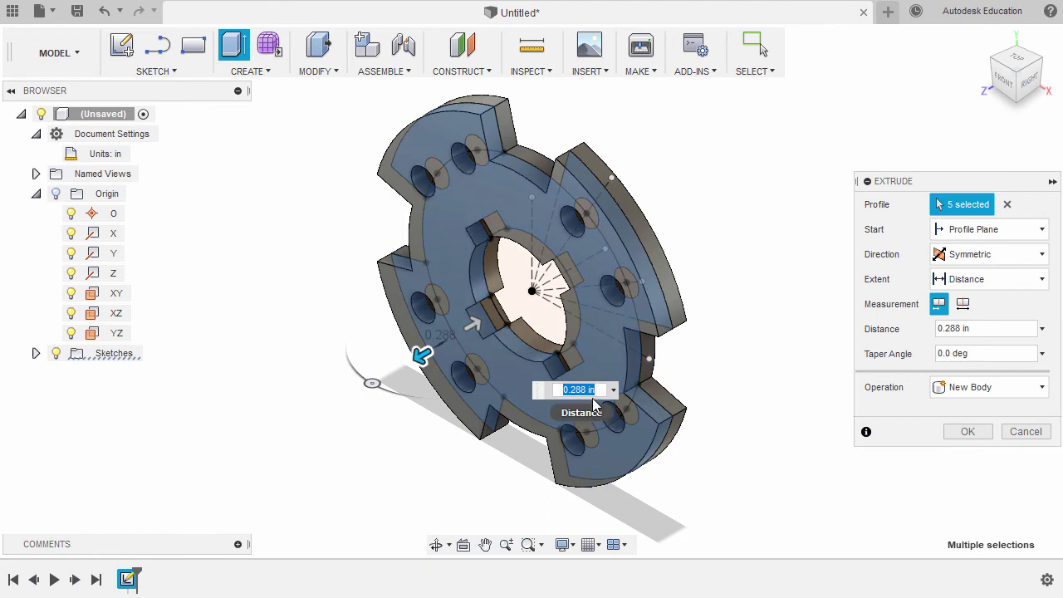
left_click(964, 306)
left_click(972, 329)
type(".2")
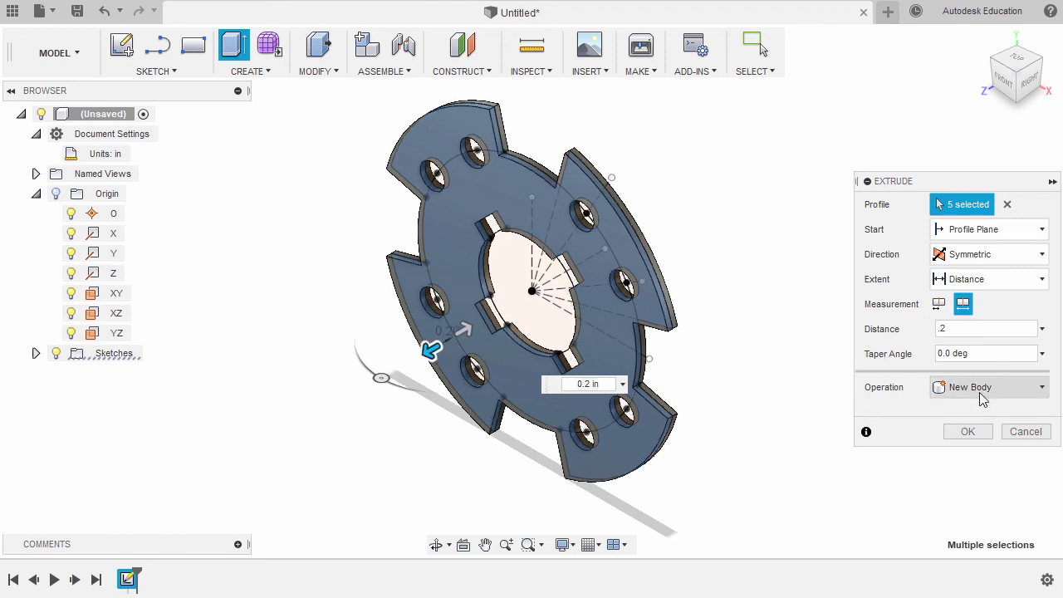
left_click(968, 431)
middle_click_drag(743, 349, 771, 310, "shift")
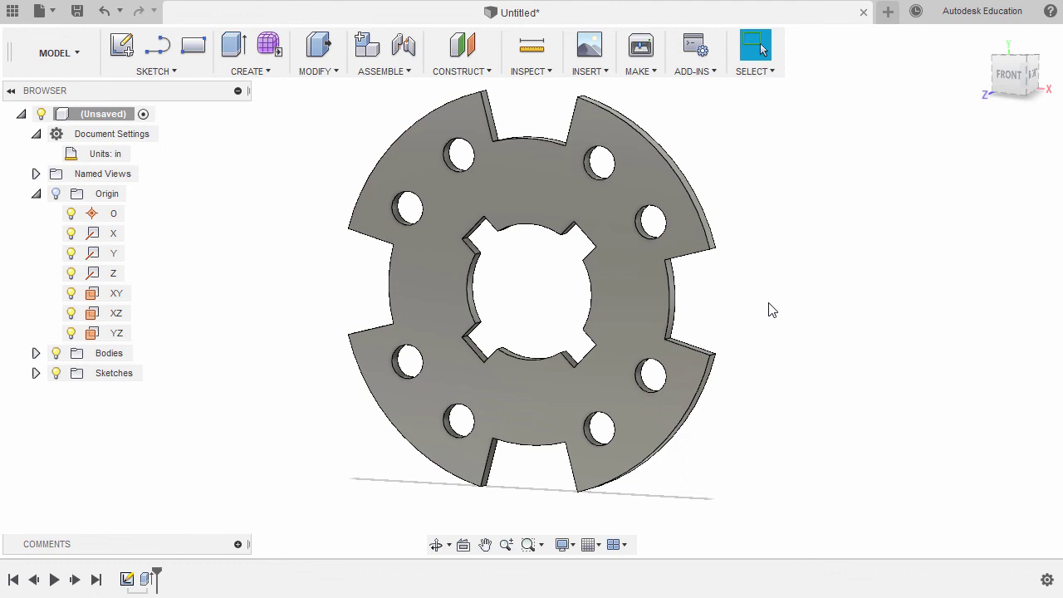